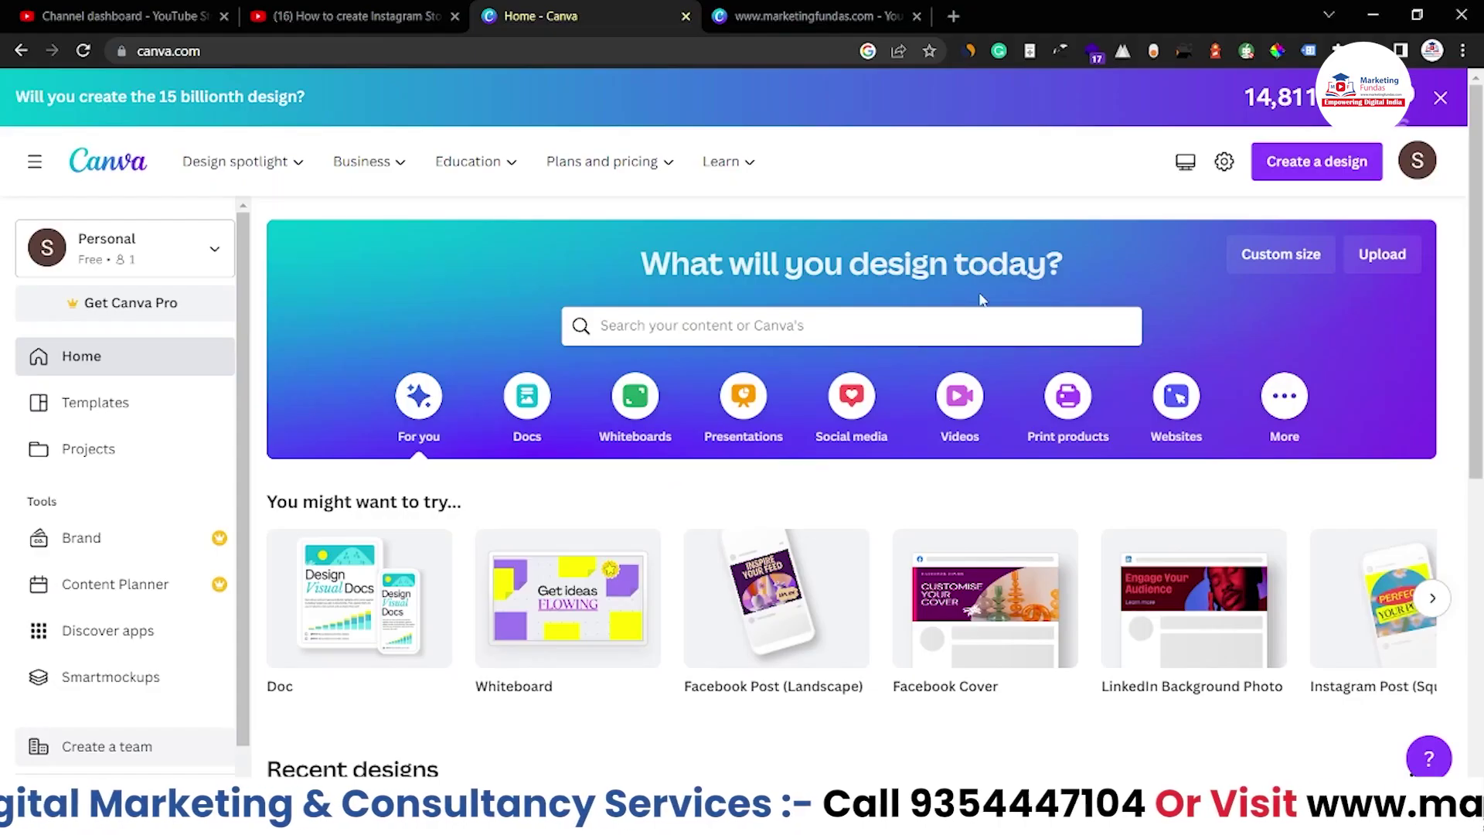
Start a new Instagram Story design (1080 × 1920 px) from an 'instagram story' search.
scroll(980, 299, down, 4)
scroll(979, 300, up, 4)
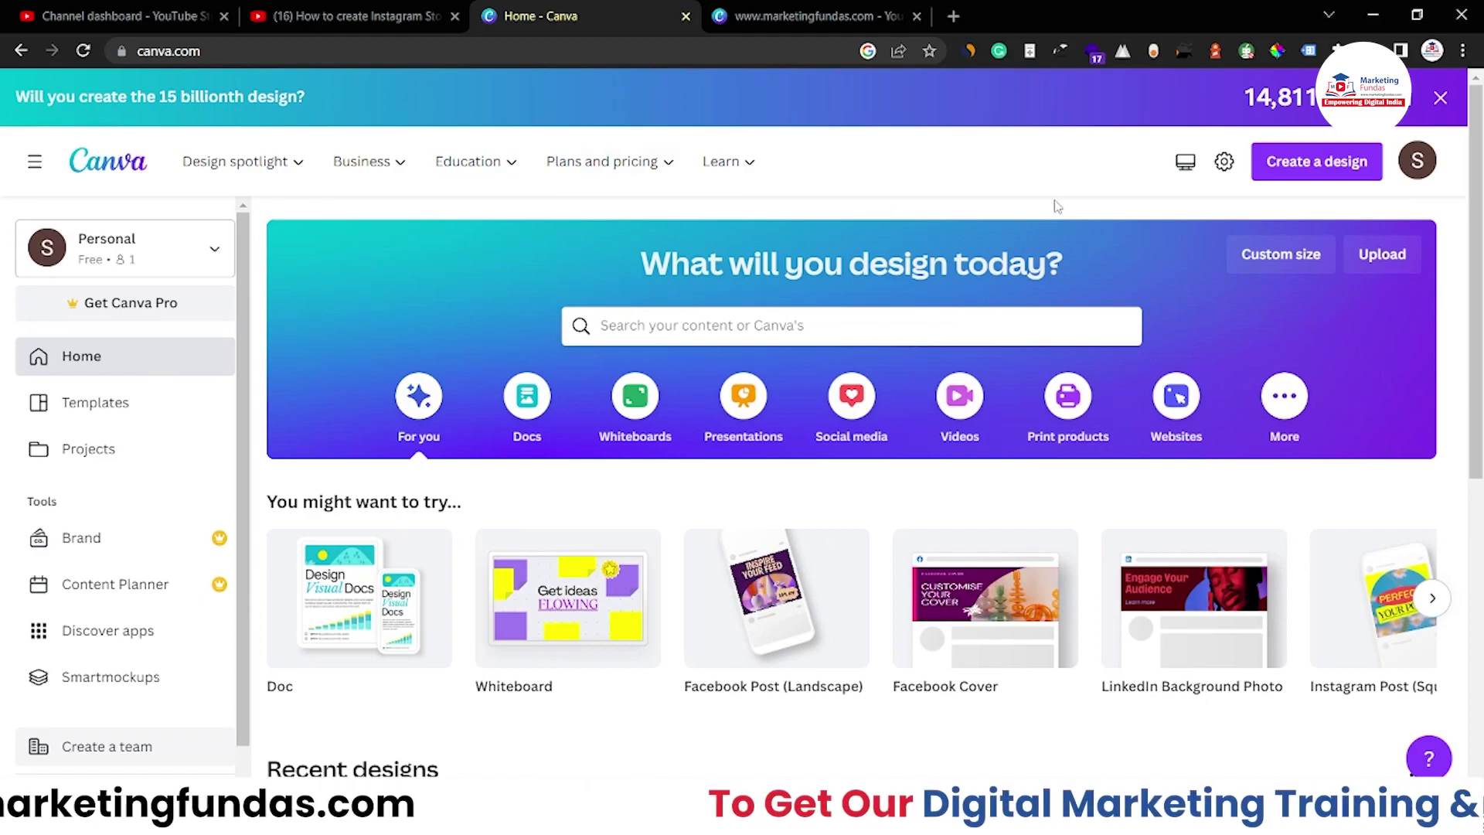
click(1281, 177)
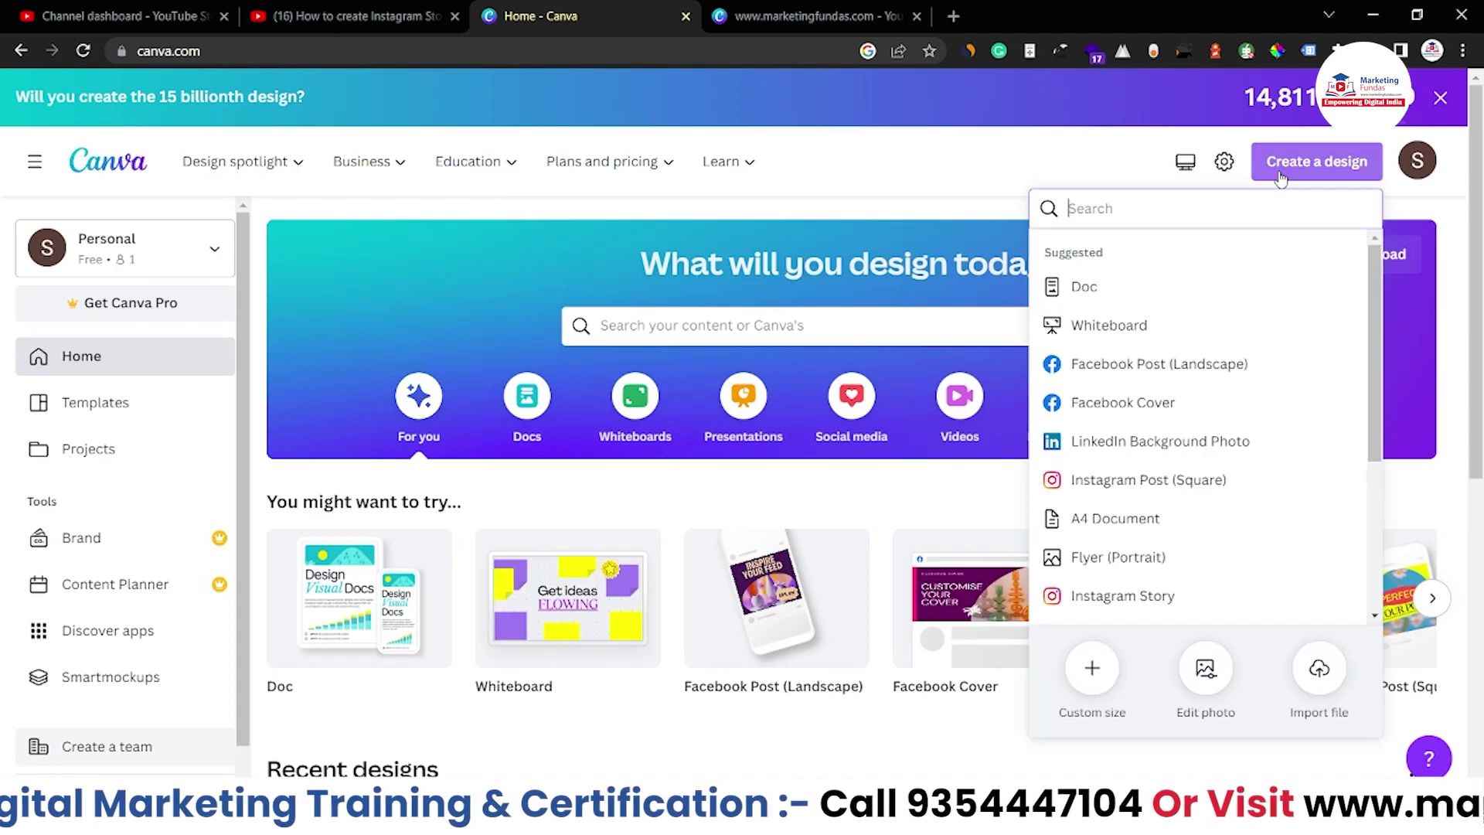
text(inst)
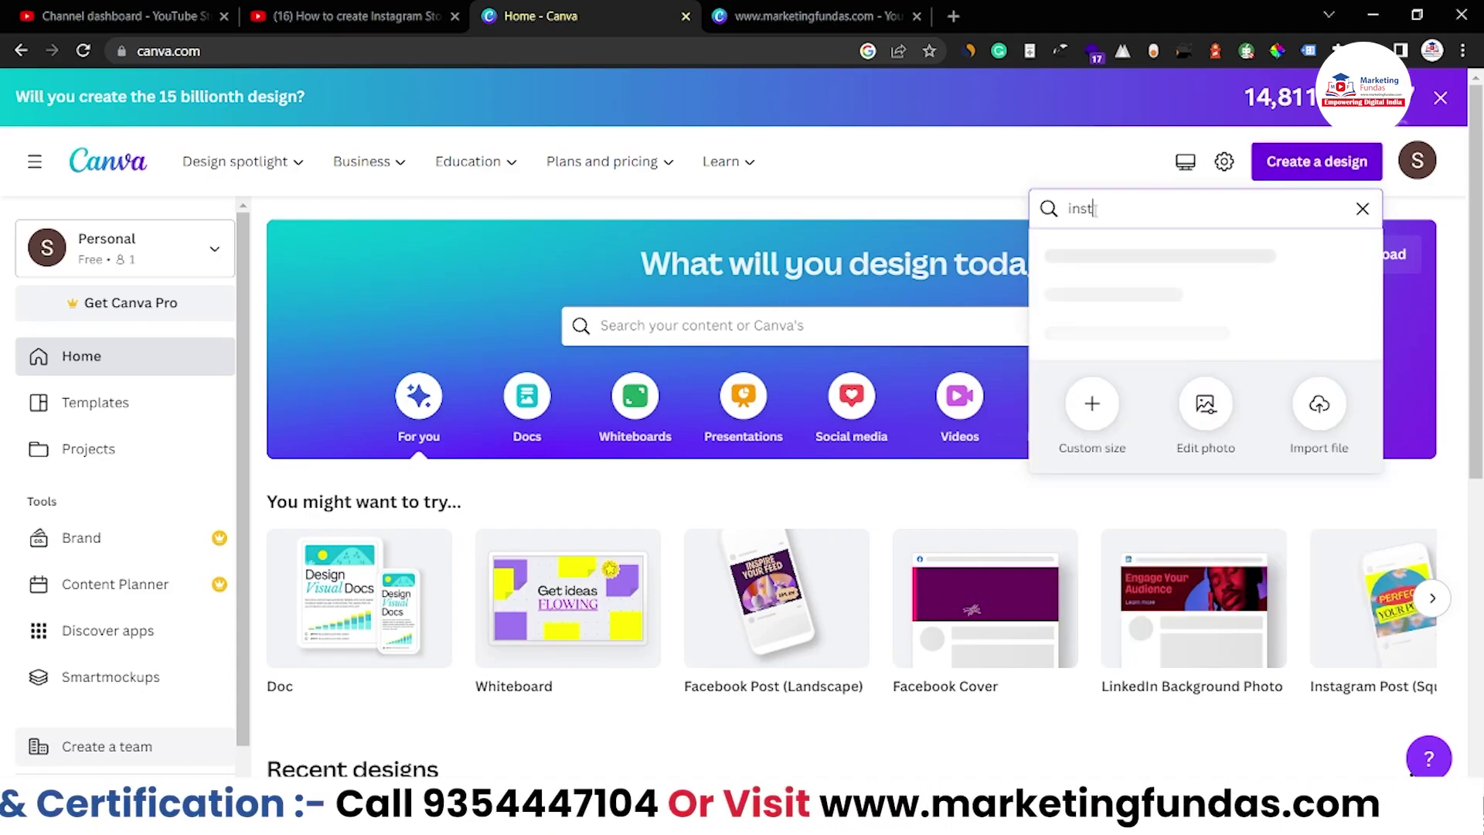
text(agram story)
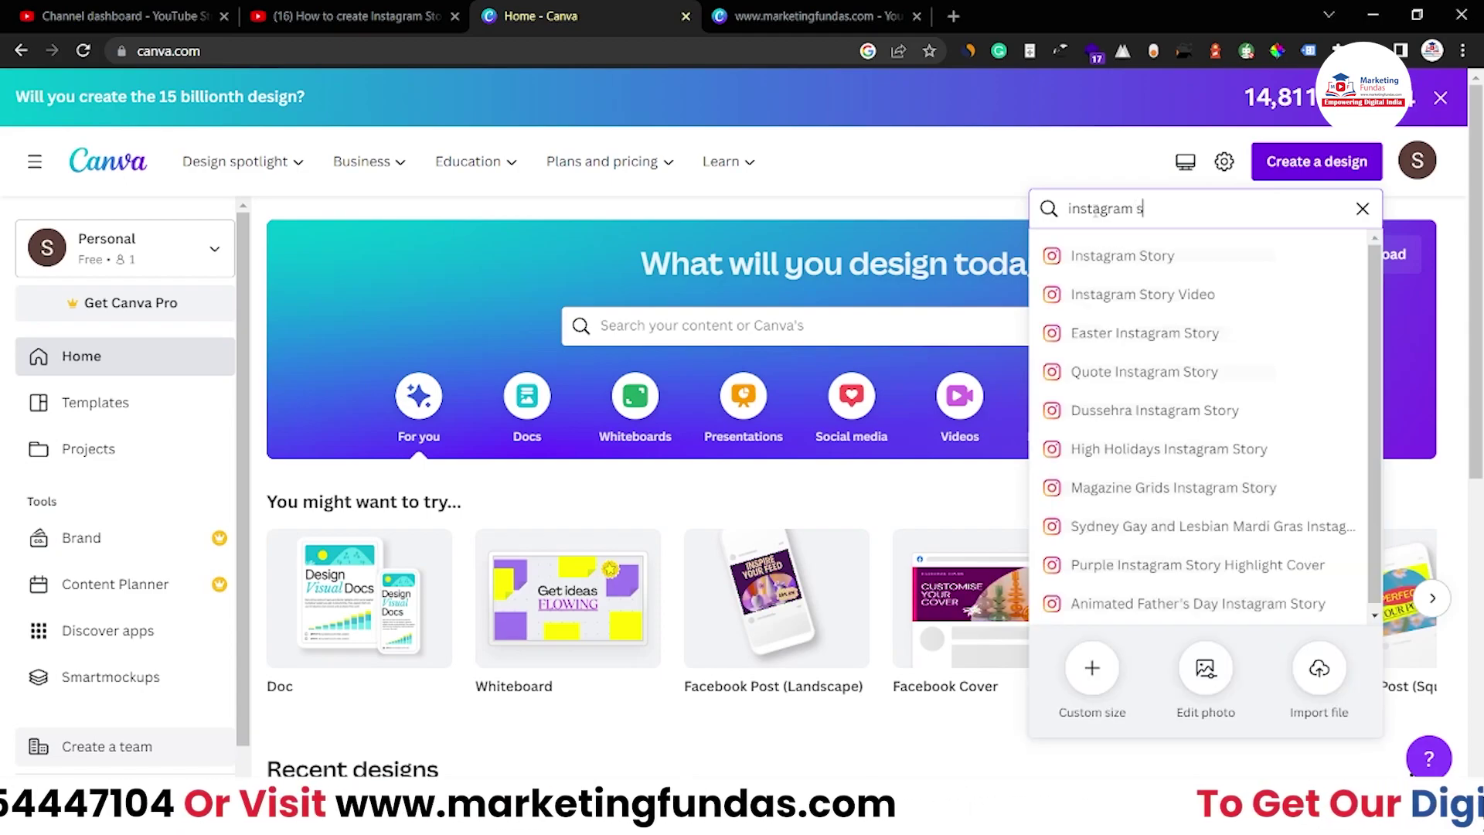
click(1097, 263)
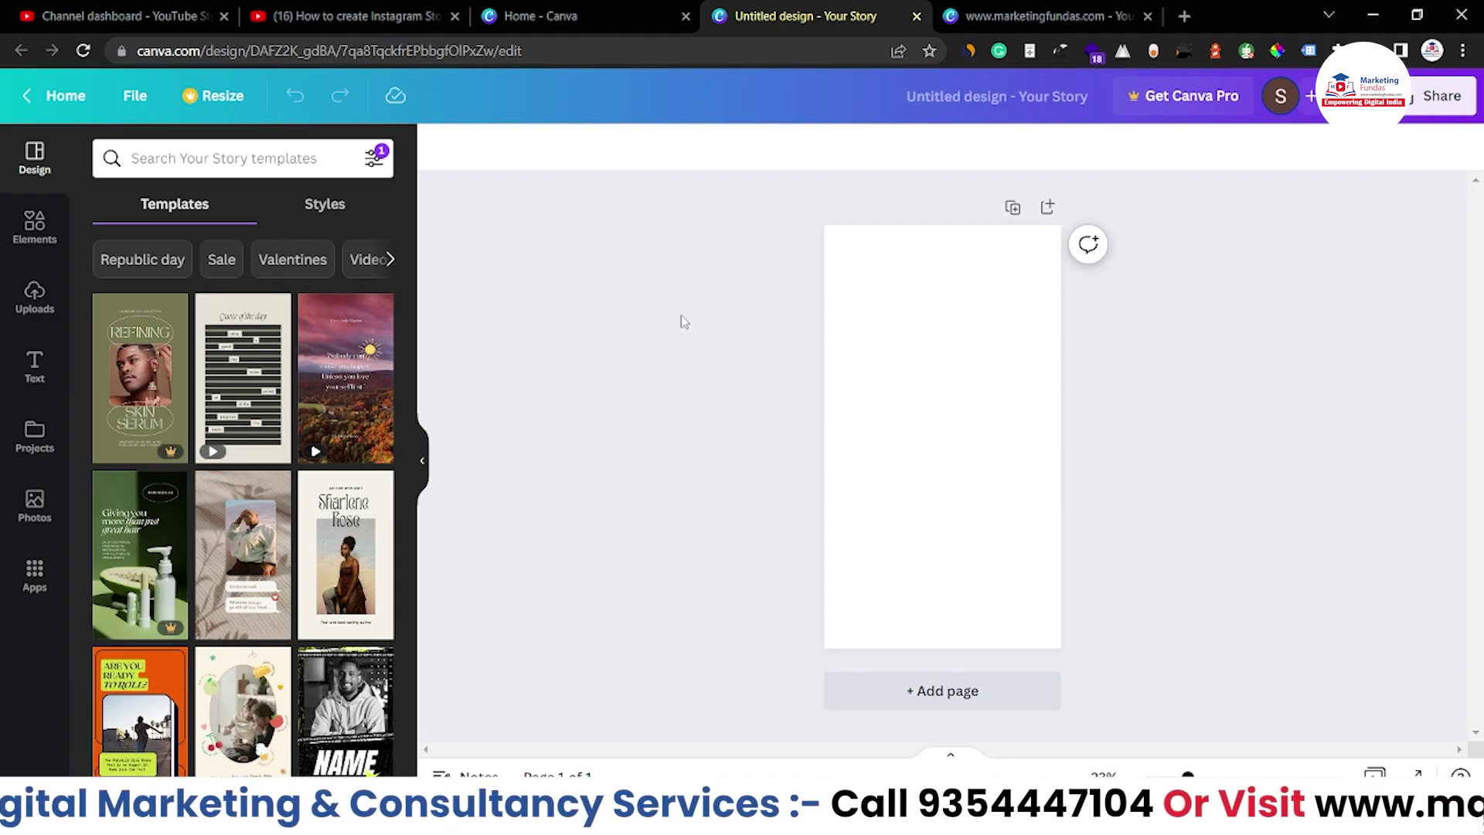
Scroll through the Story templates listed in the Templates panel.
mouse_move(353, 434)
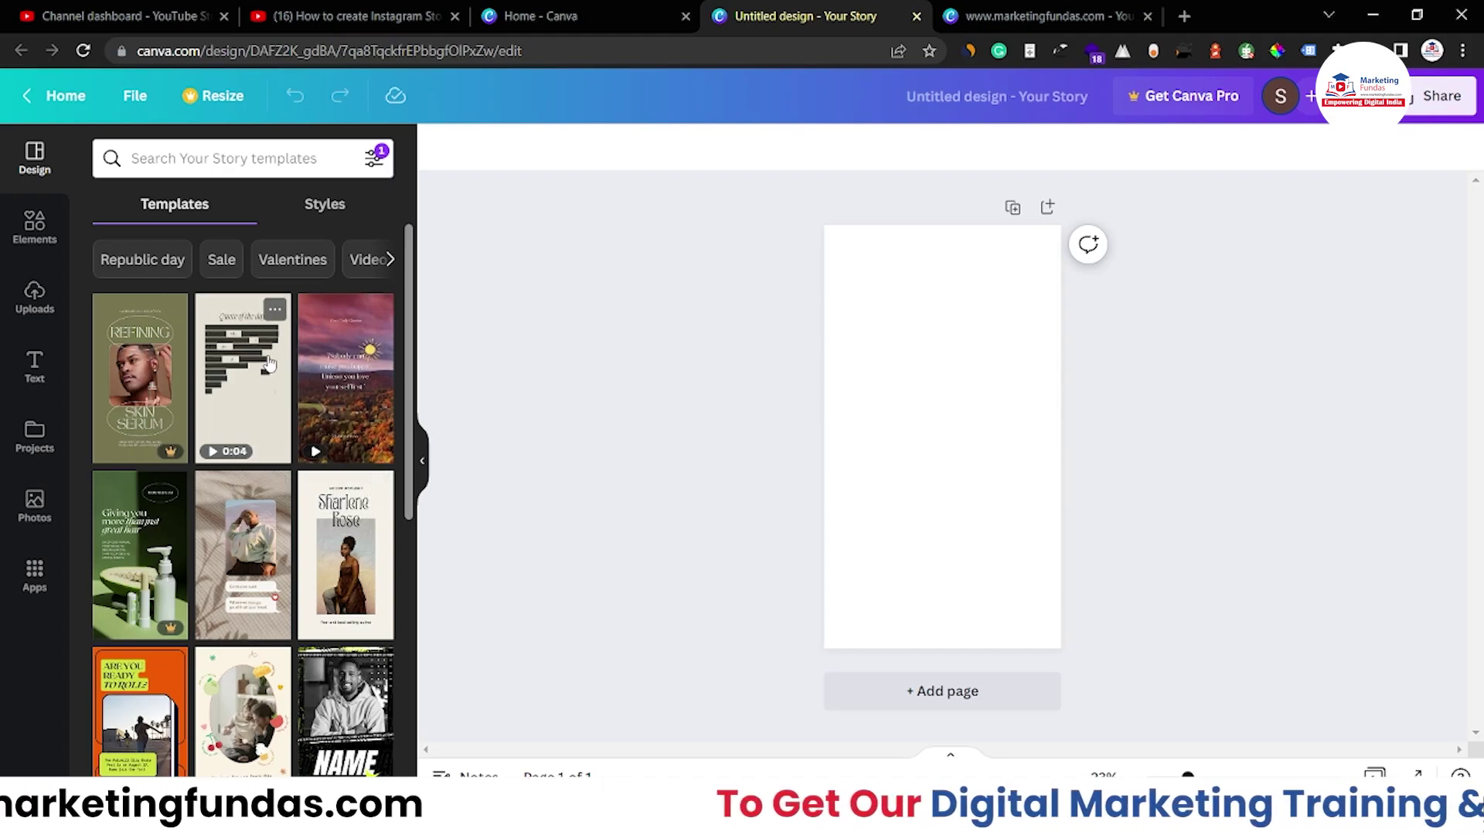
scroll(268, 363, down, 5)
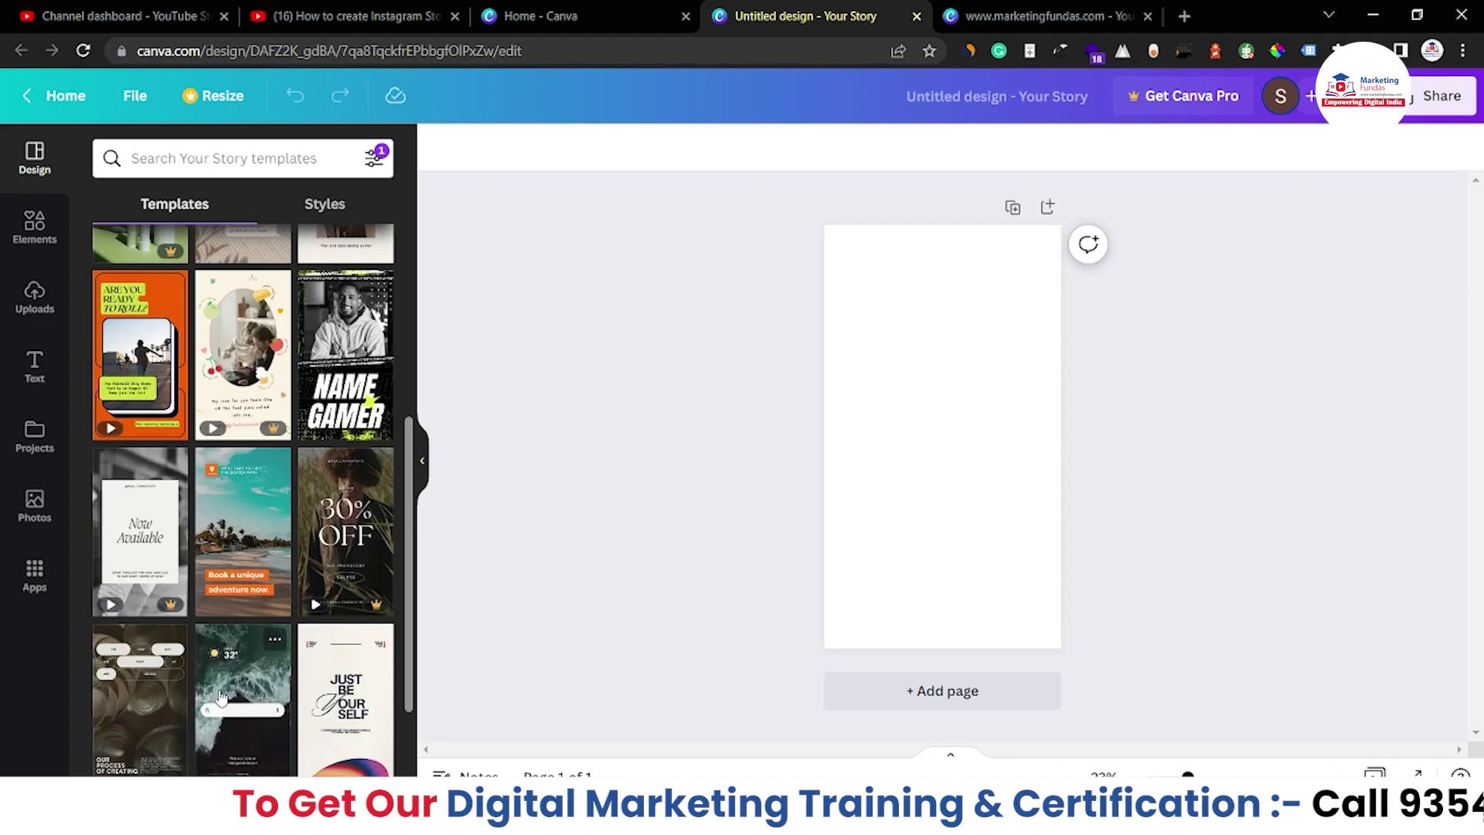
scroll(220, 697, down, 2)
scroll(220, 698, up, 5)
scroll(221, 698, up, 1)
scroll(220, 616, down, 1)
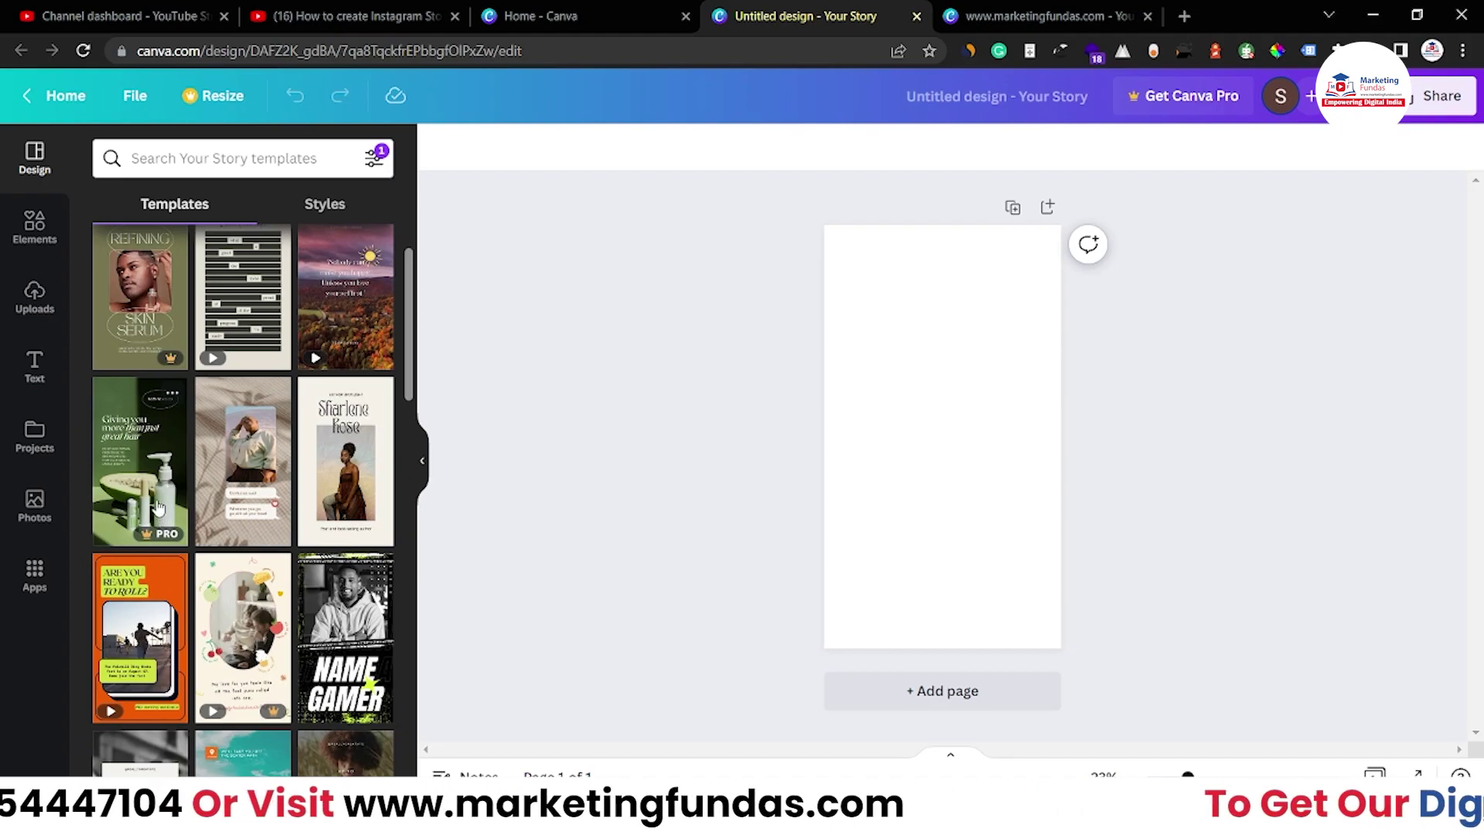
scroll(157, 506, down, 1)
scroll(209, 375, up, 3)
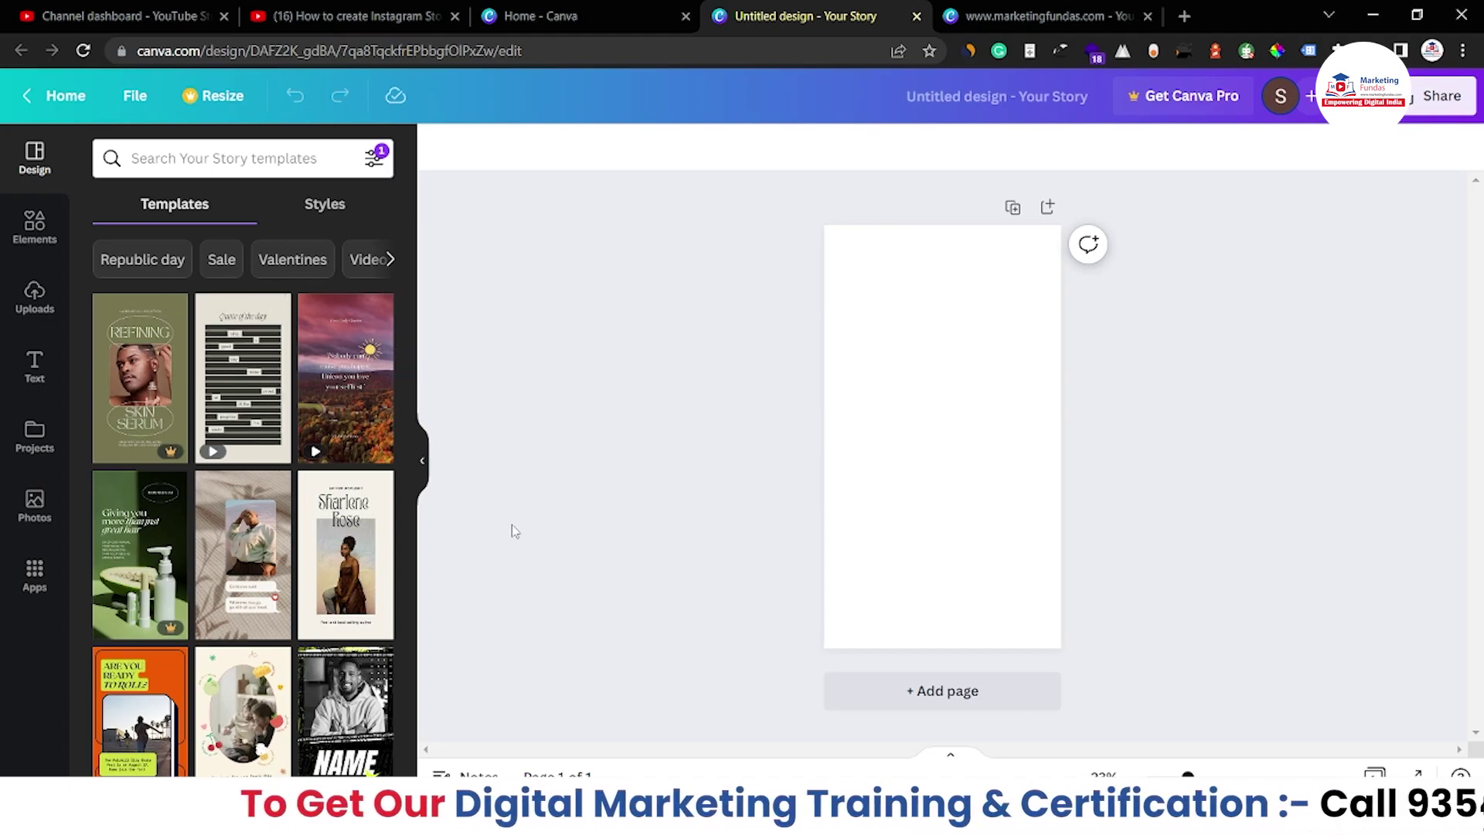
Add the dark teal textured photo from a 'background' search in Elements.
click(856, 379)
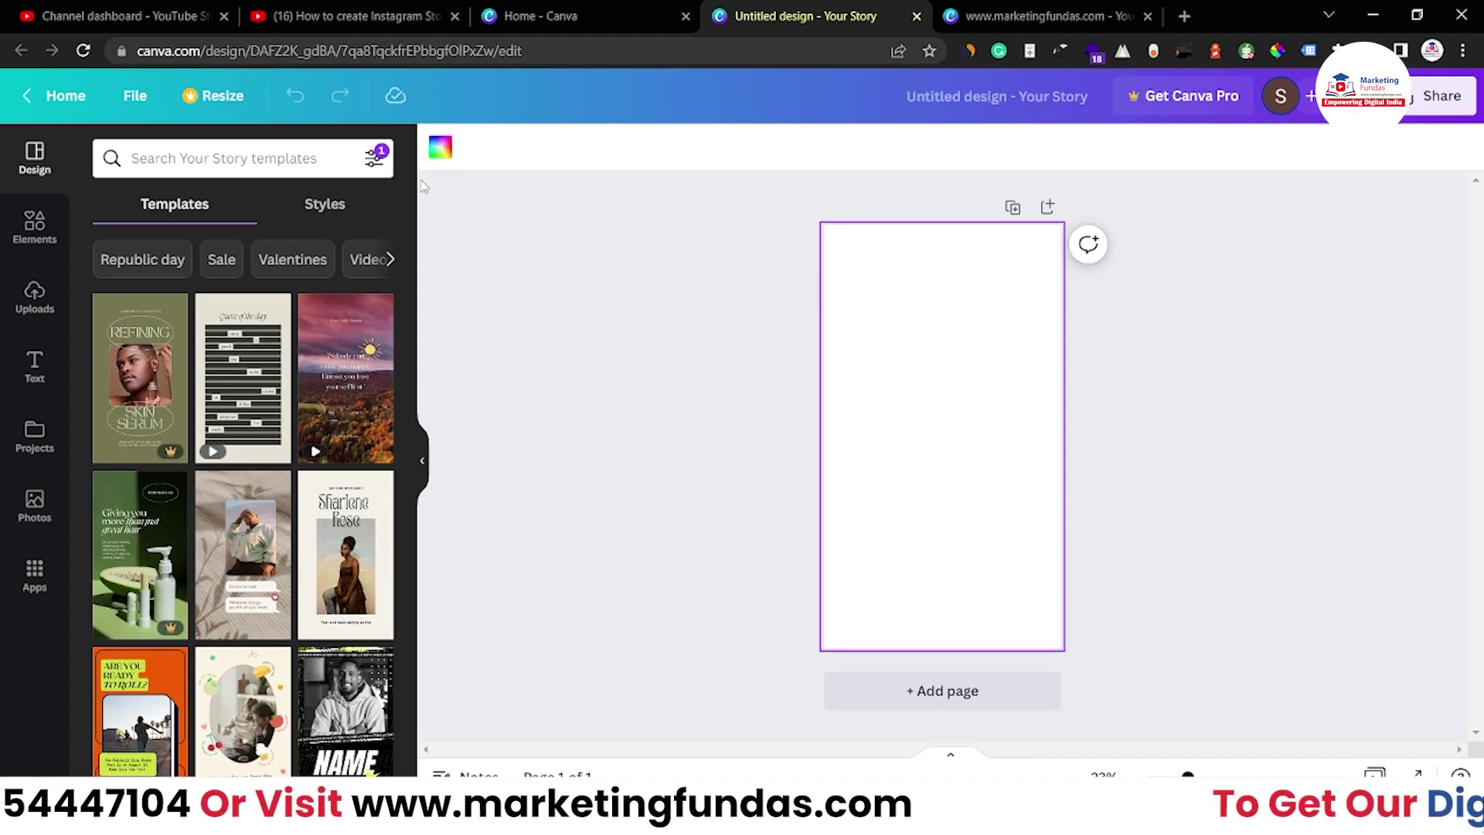
click(11, 231)
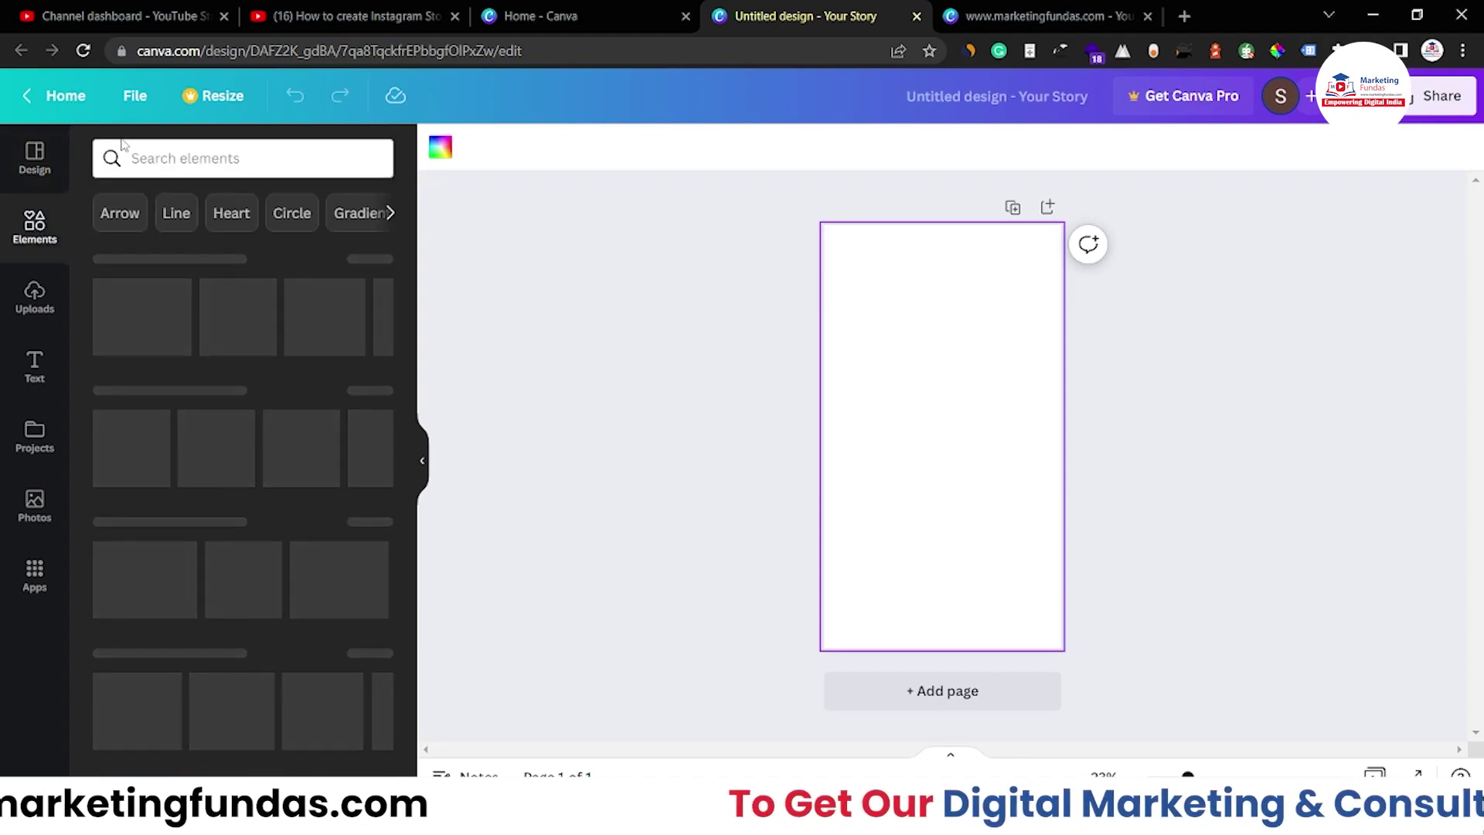
click(160, 157)
text(background)
key(Return)
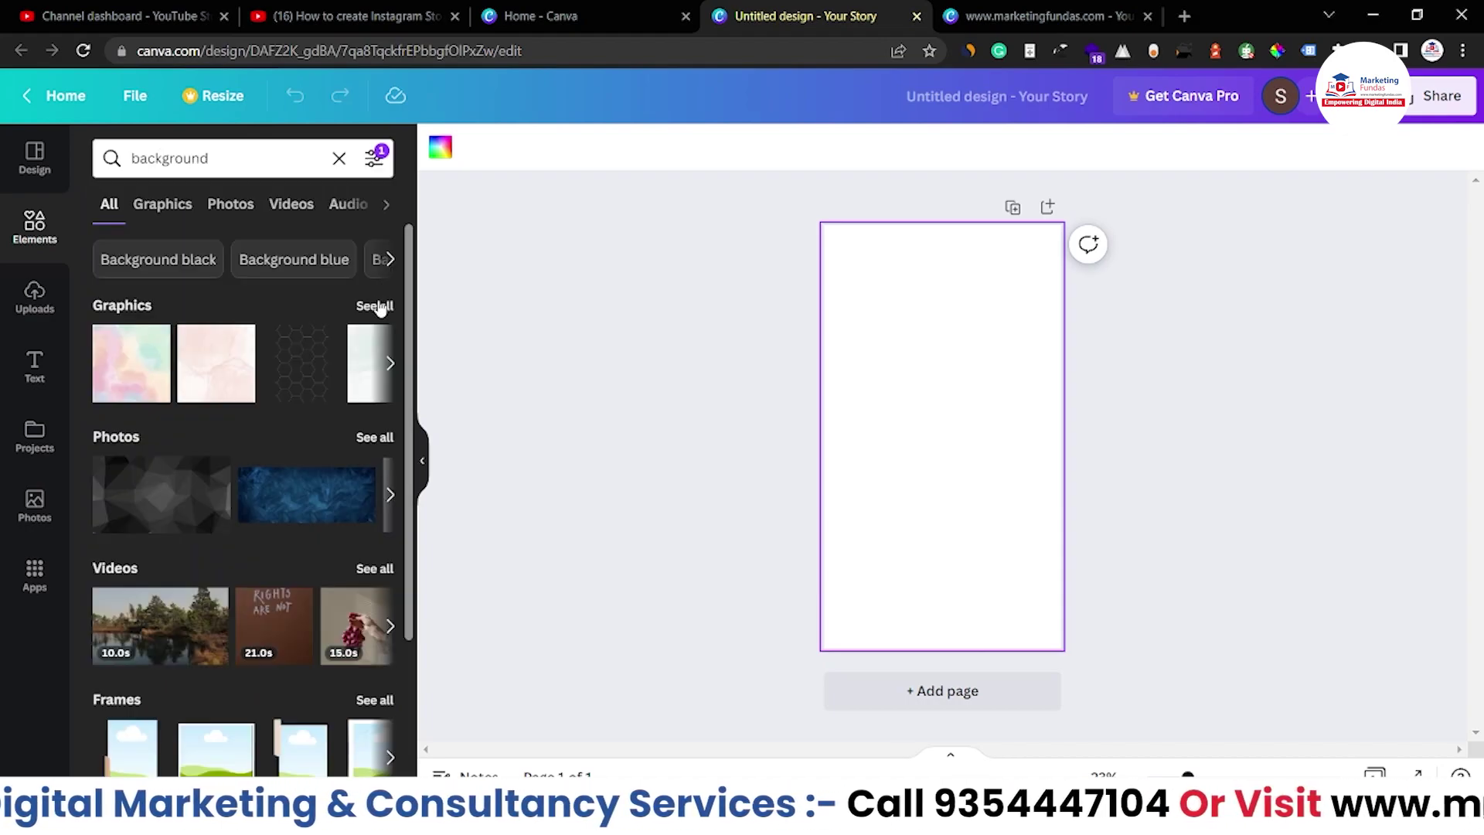
click(358, 449)
scroll(278, 550, down, 8)
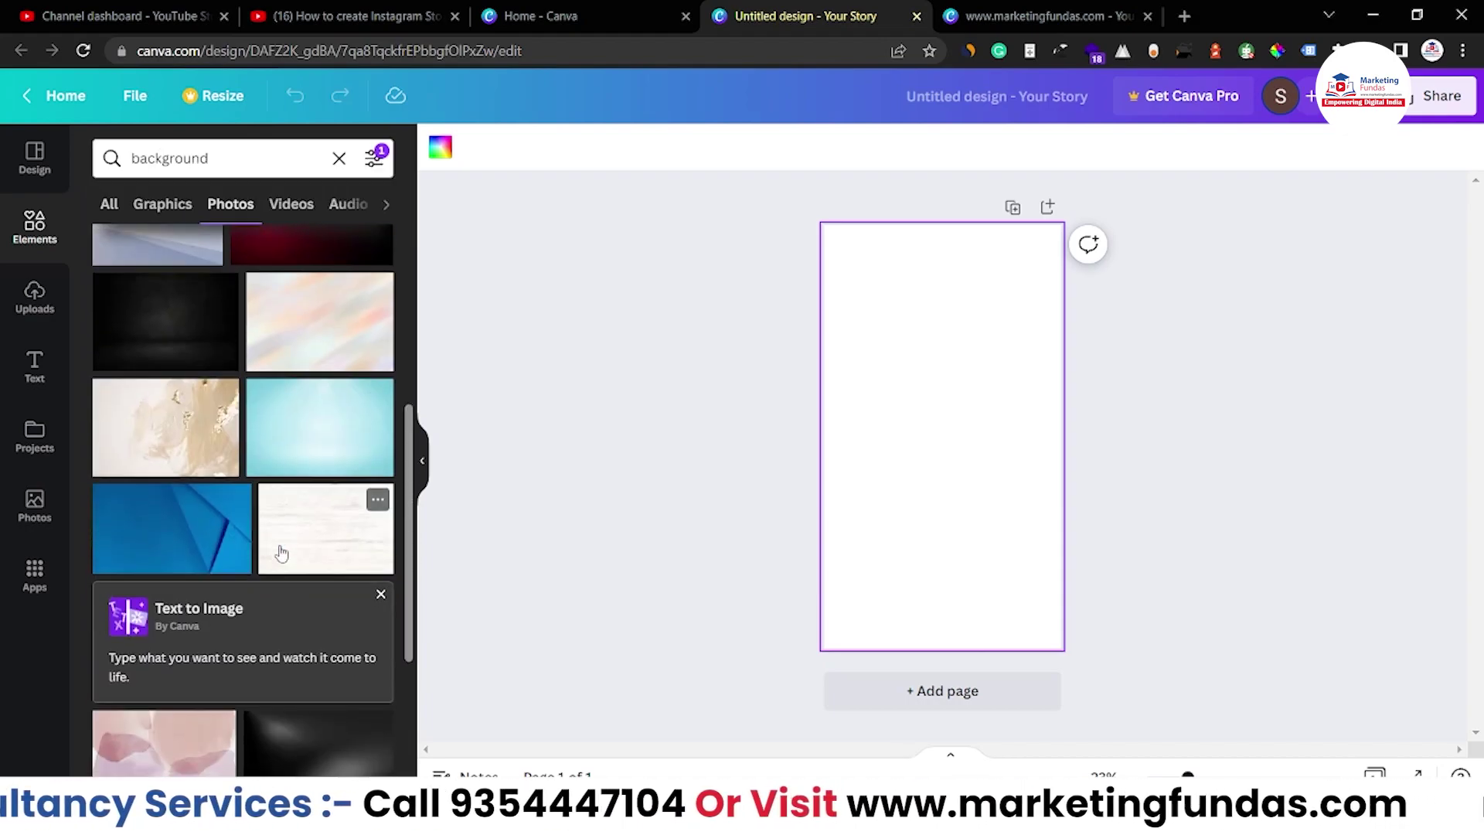
scroll(278, 544, down, 5)
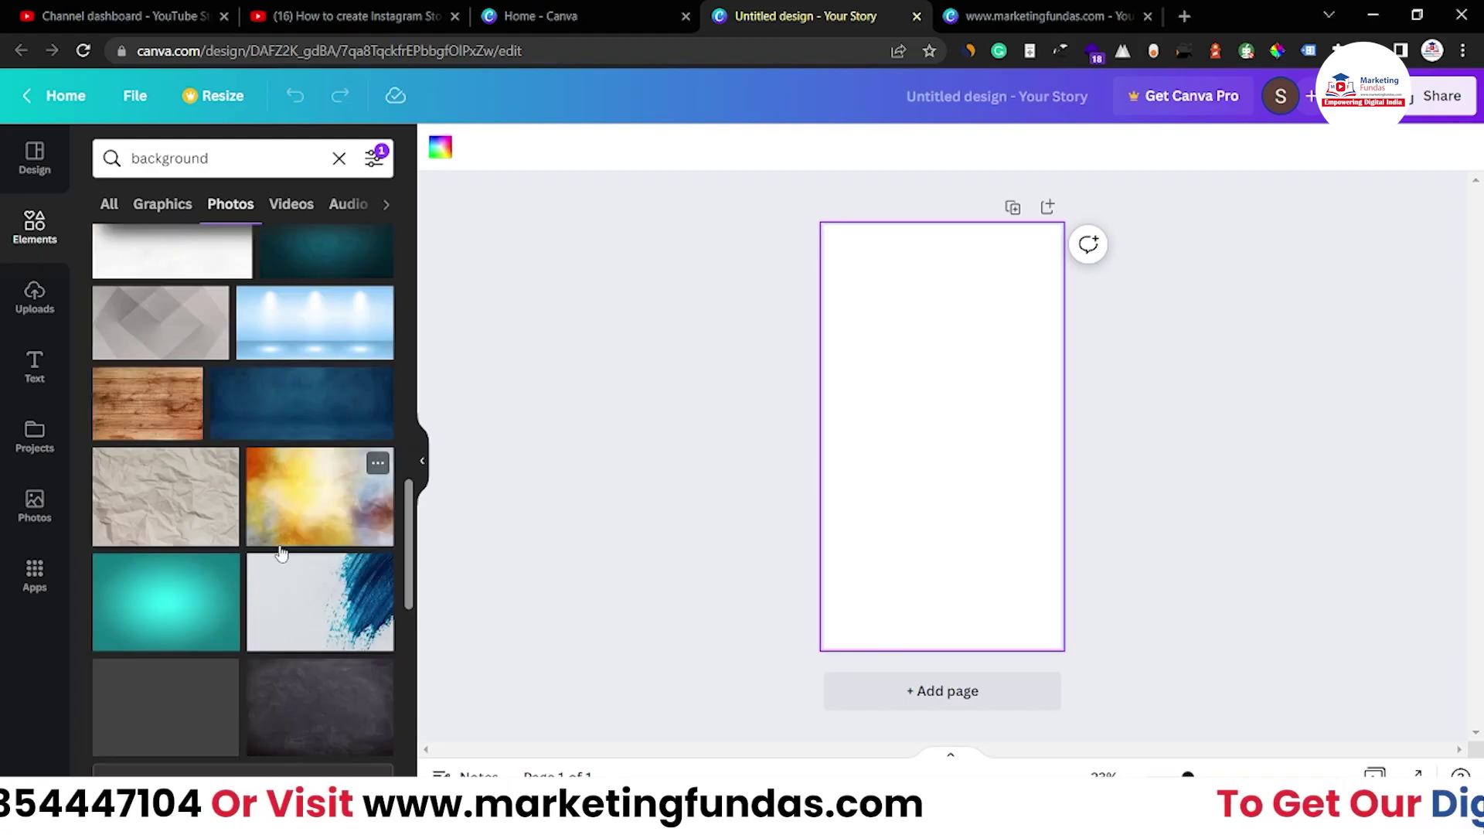
scroll(280, 554, up, 3)
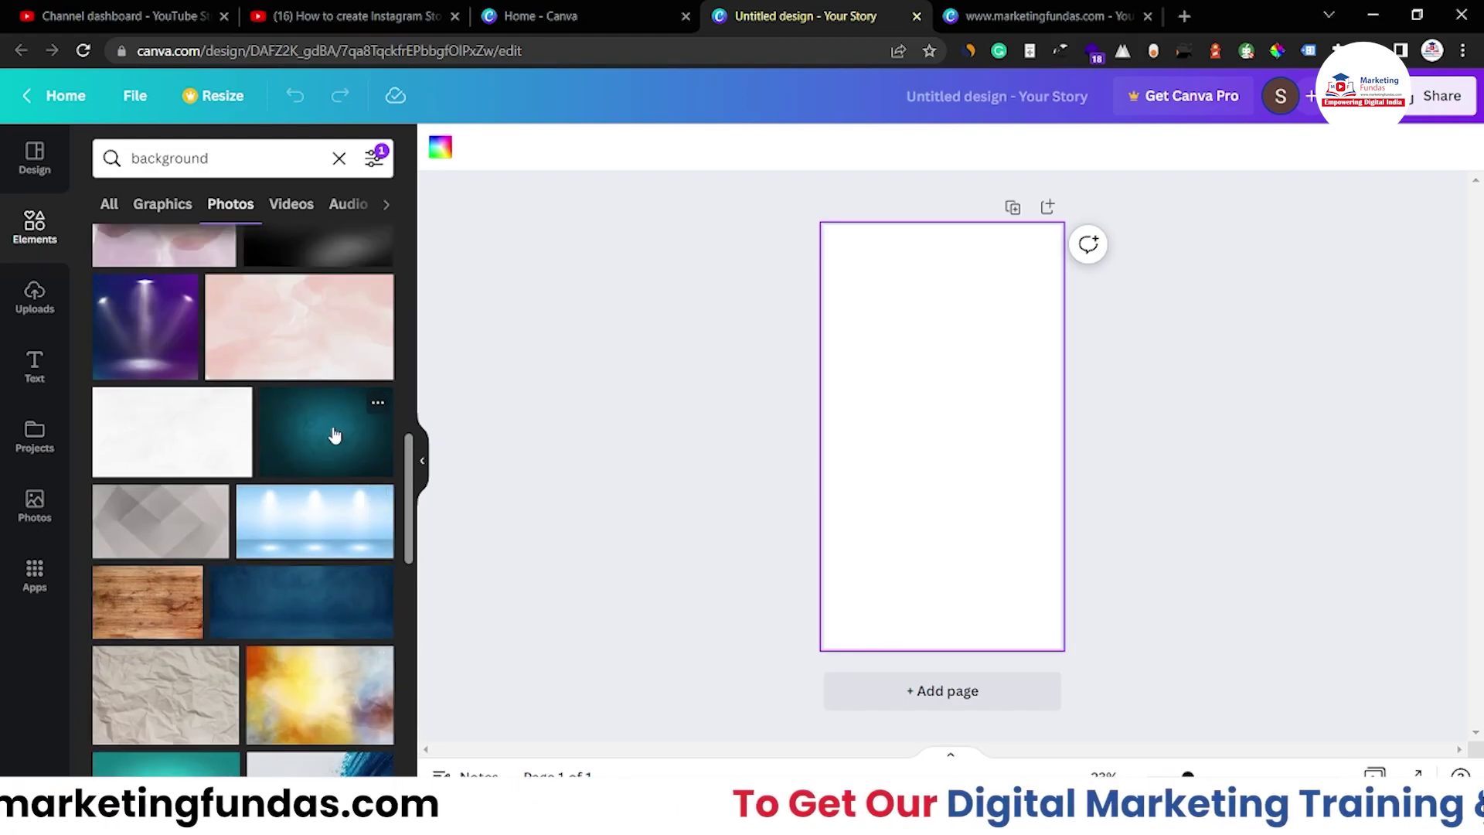
click(334, 435)
Resize and align the teal photo so it covers the whole story page.
scroll(333, 436, down, 10)
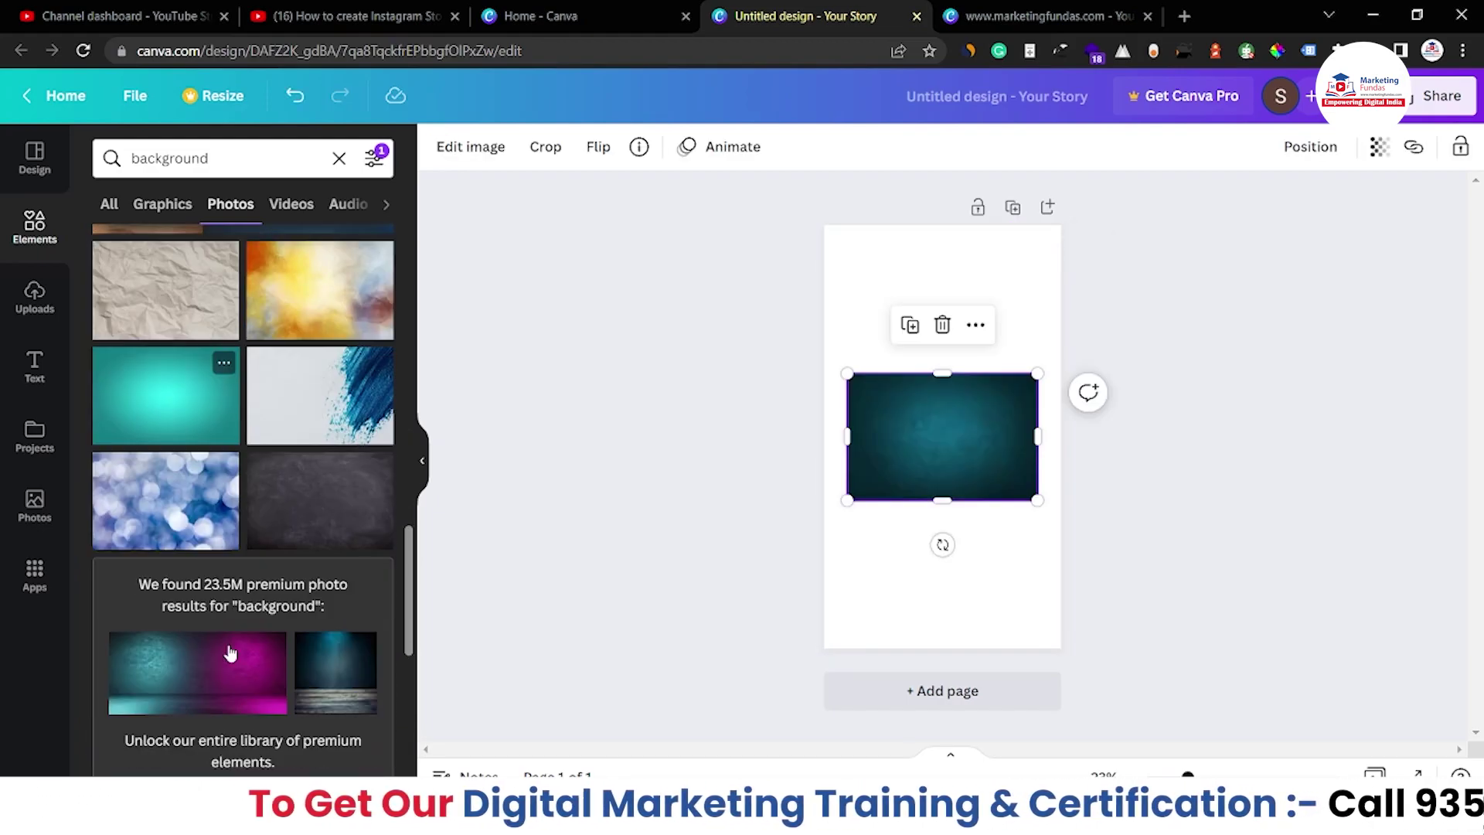
double_click(930, 456)
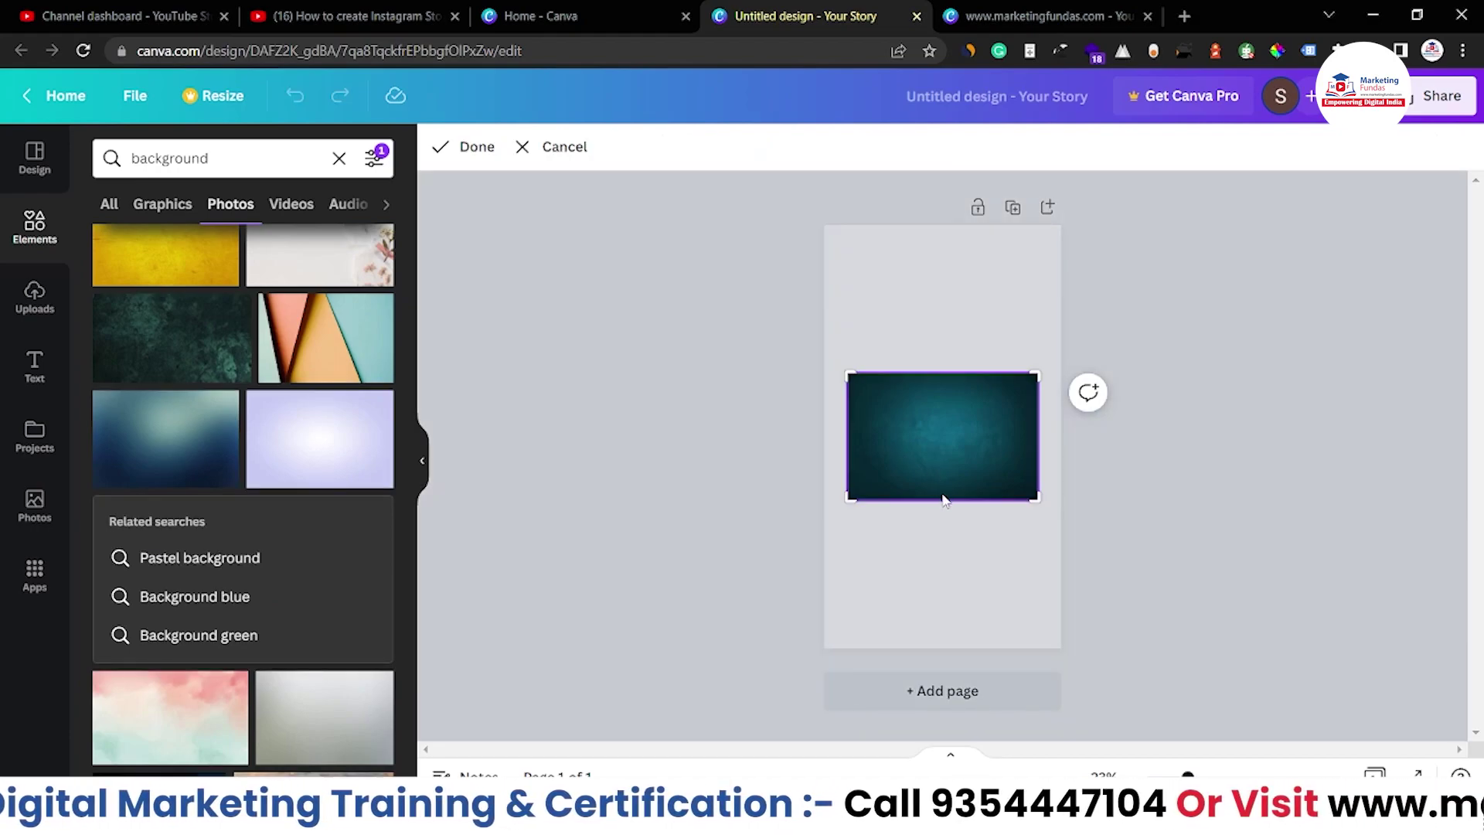
click(569, 308)
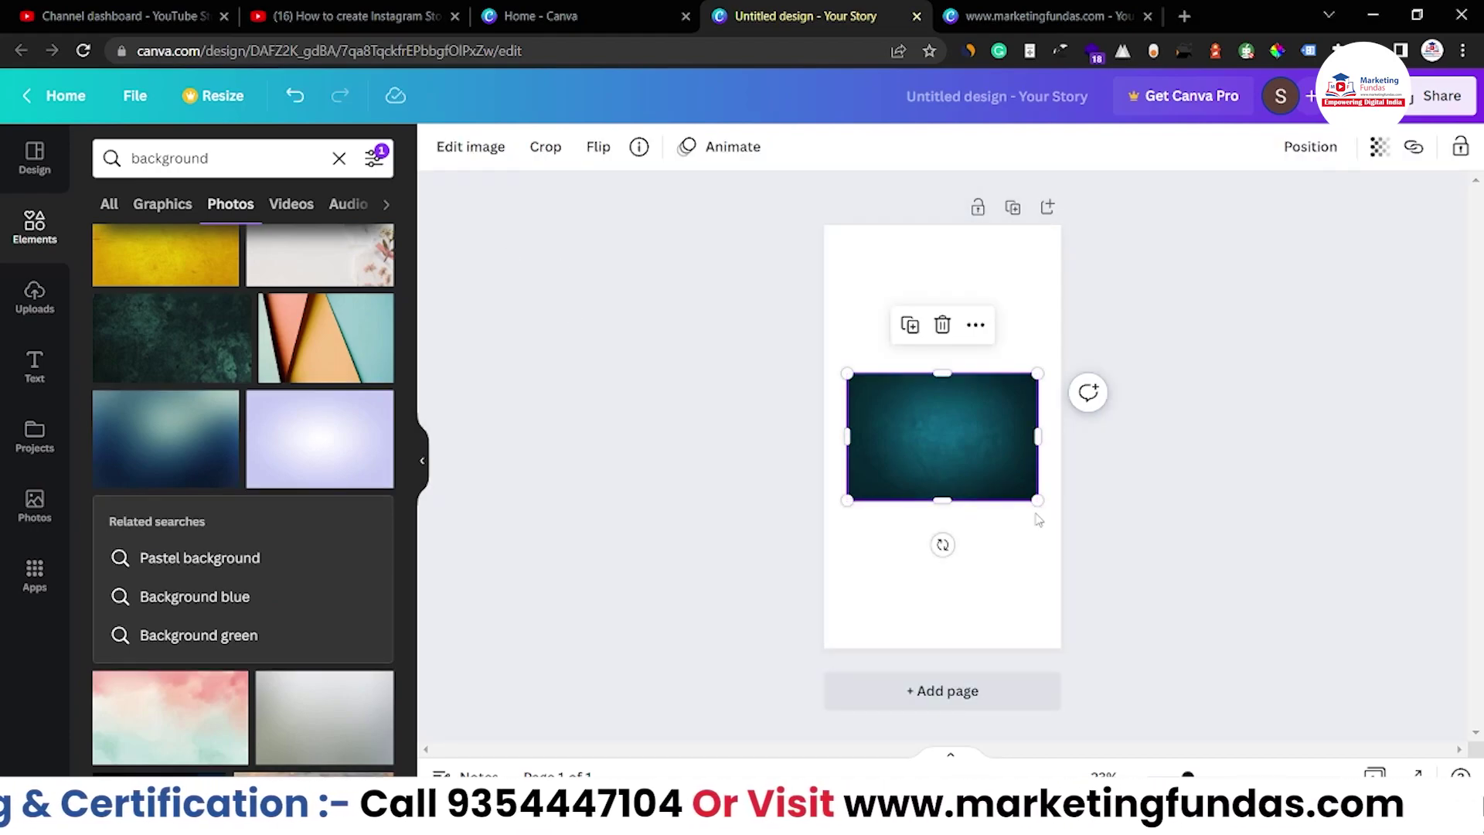
drag(1036, 503, 1163, 688)
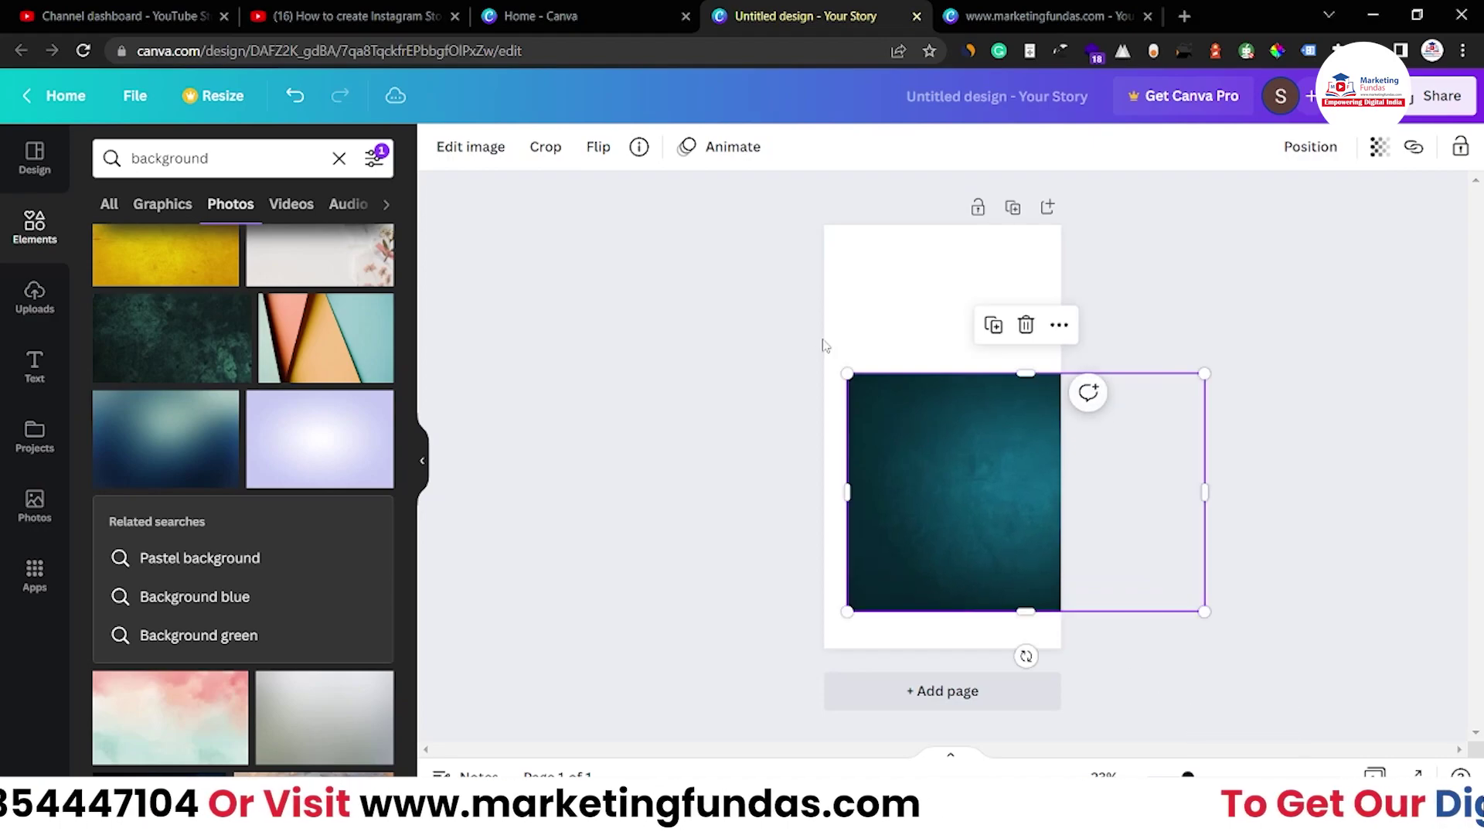
drag(847, 374, 633, 231)
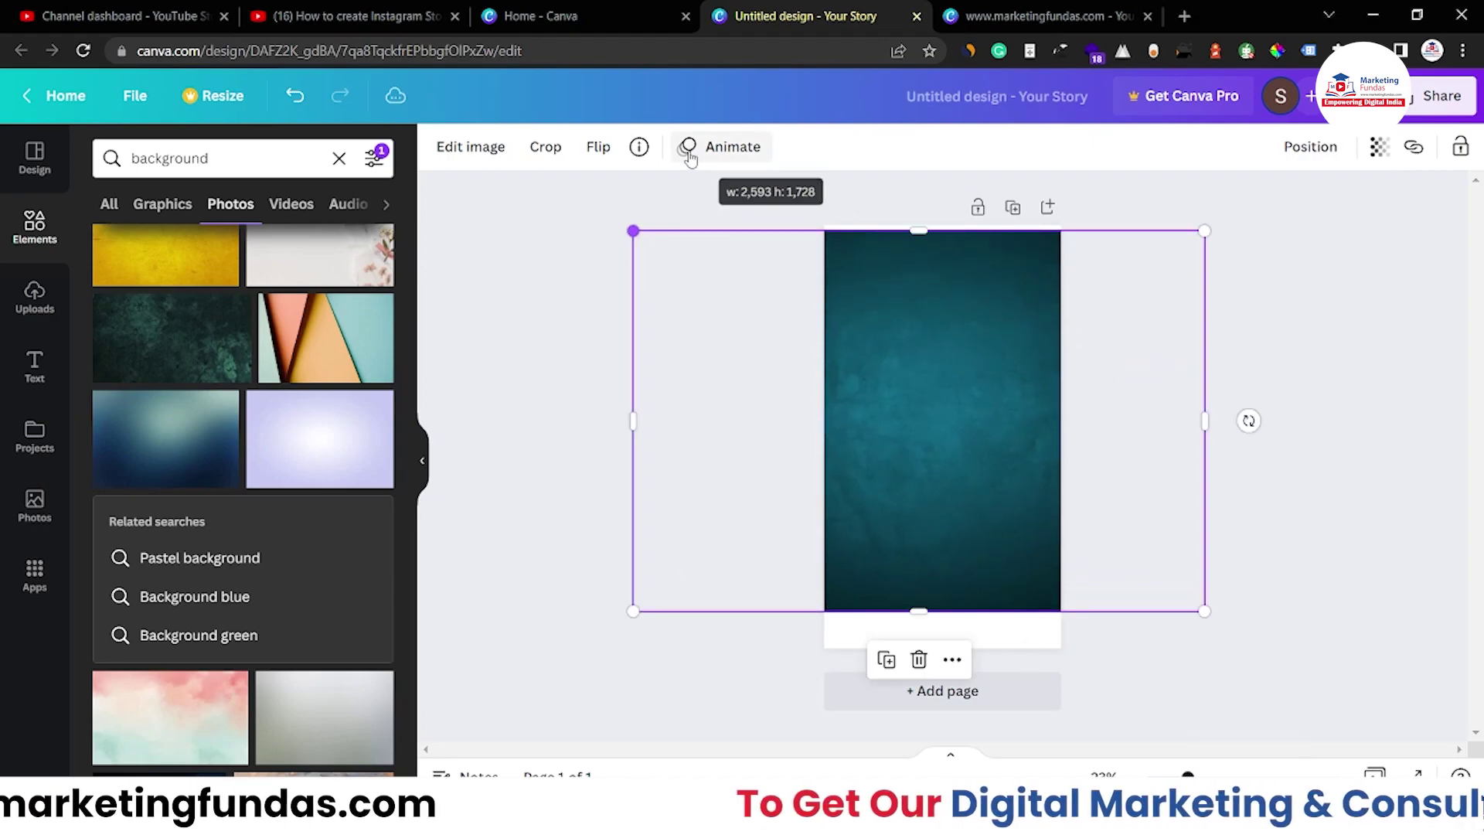
drag(918, 610, 919, 659)
drag(918, 231, 918, 217)
drag(955, 323, 978, 324)
click(591, 340)
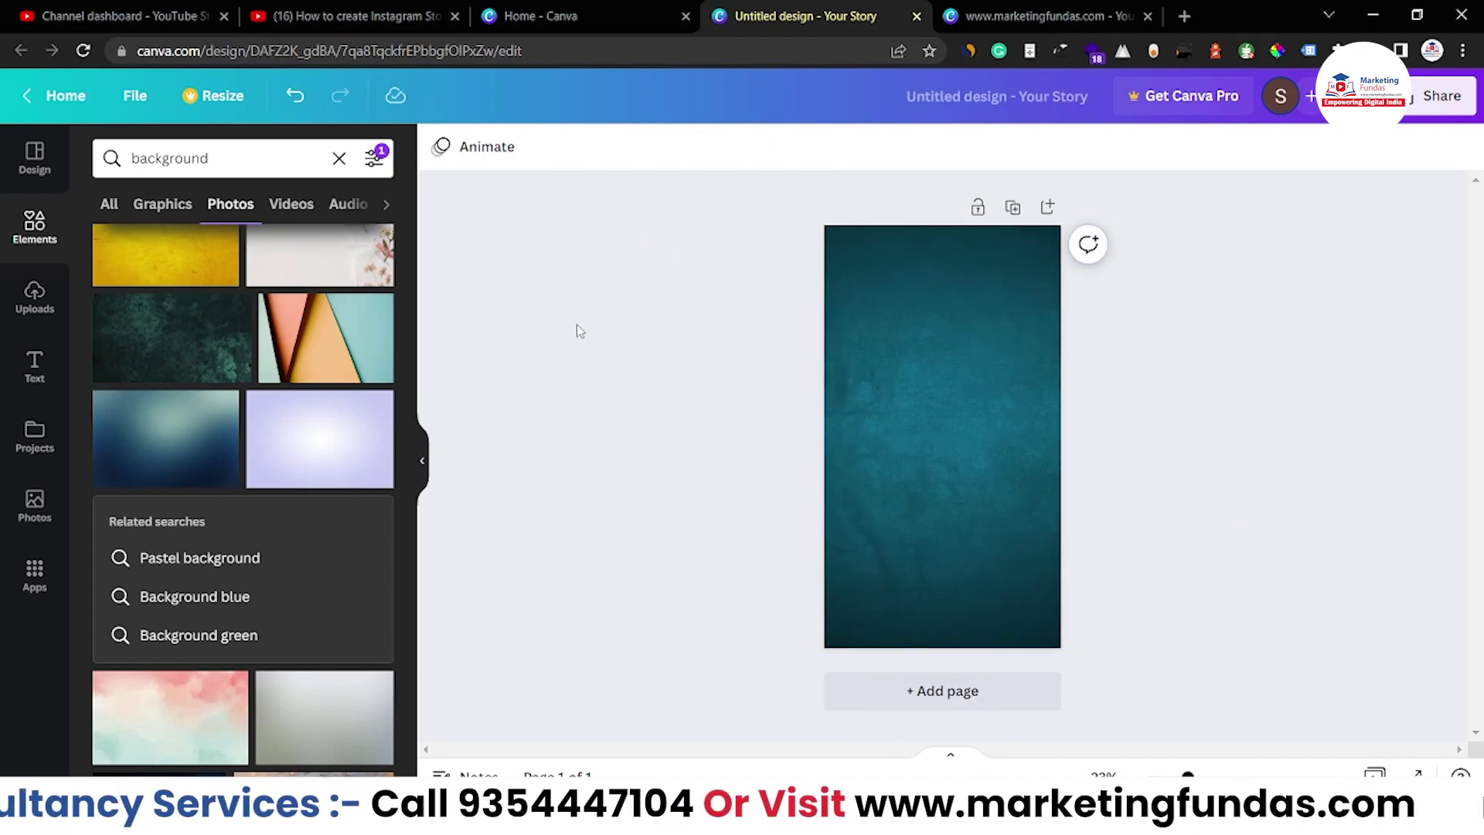
Add a heading reading 'Digital Marketing Agency' to the story.
scroll(216, 406, down, 10)
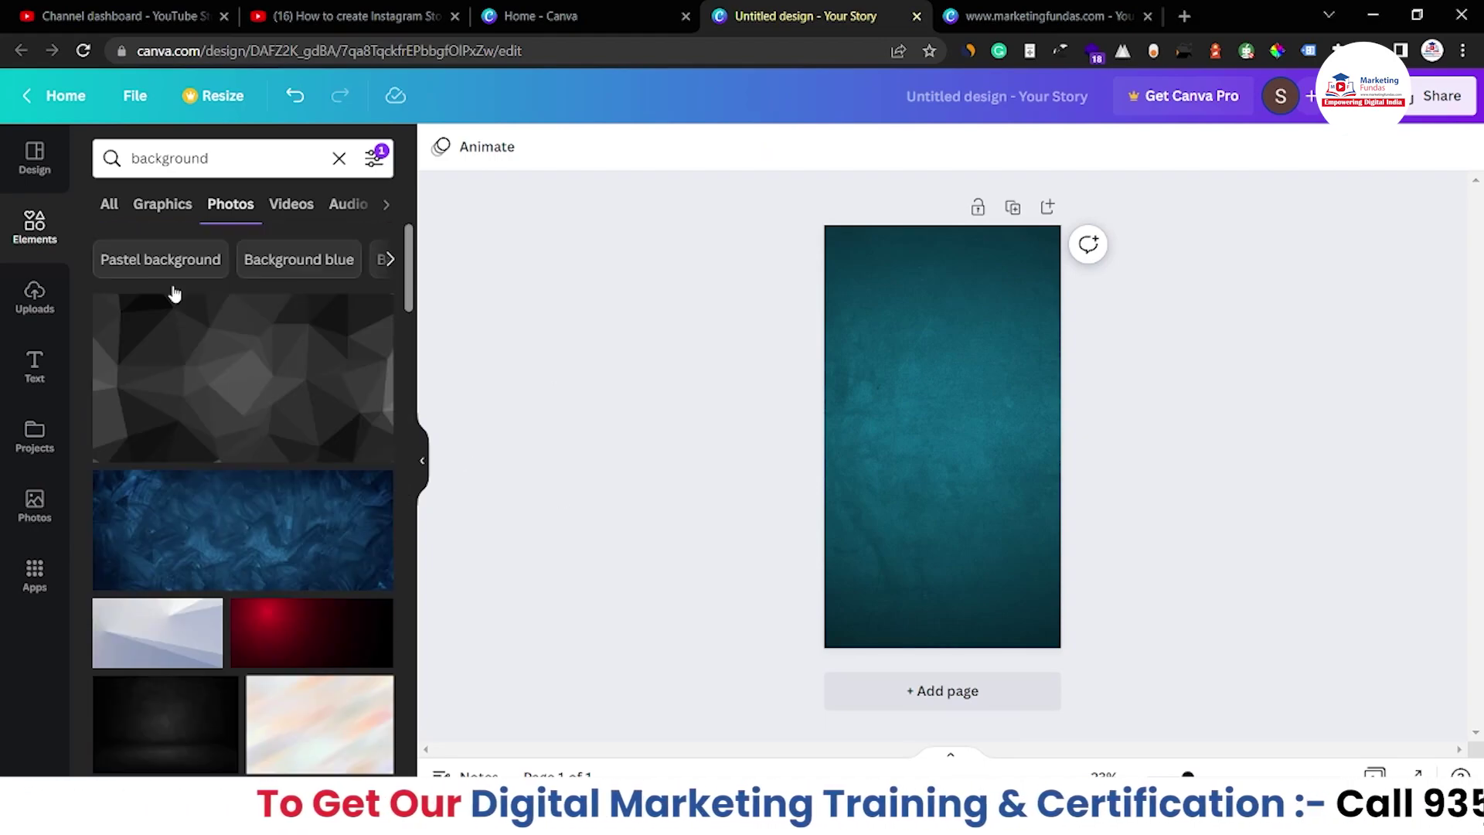
click(34, 367)
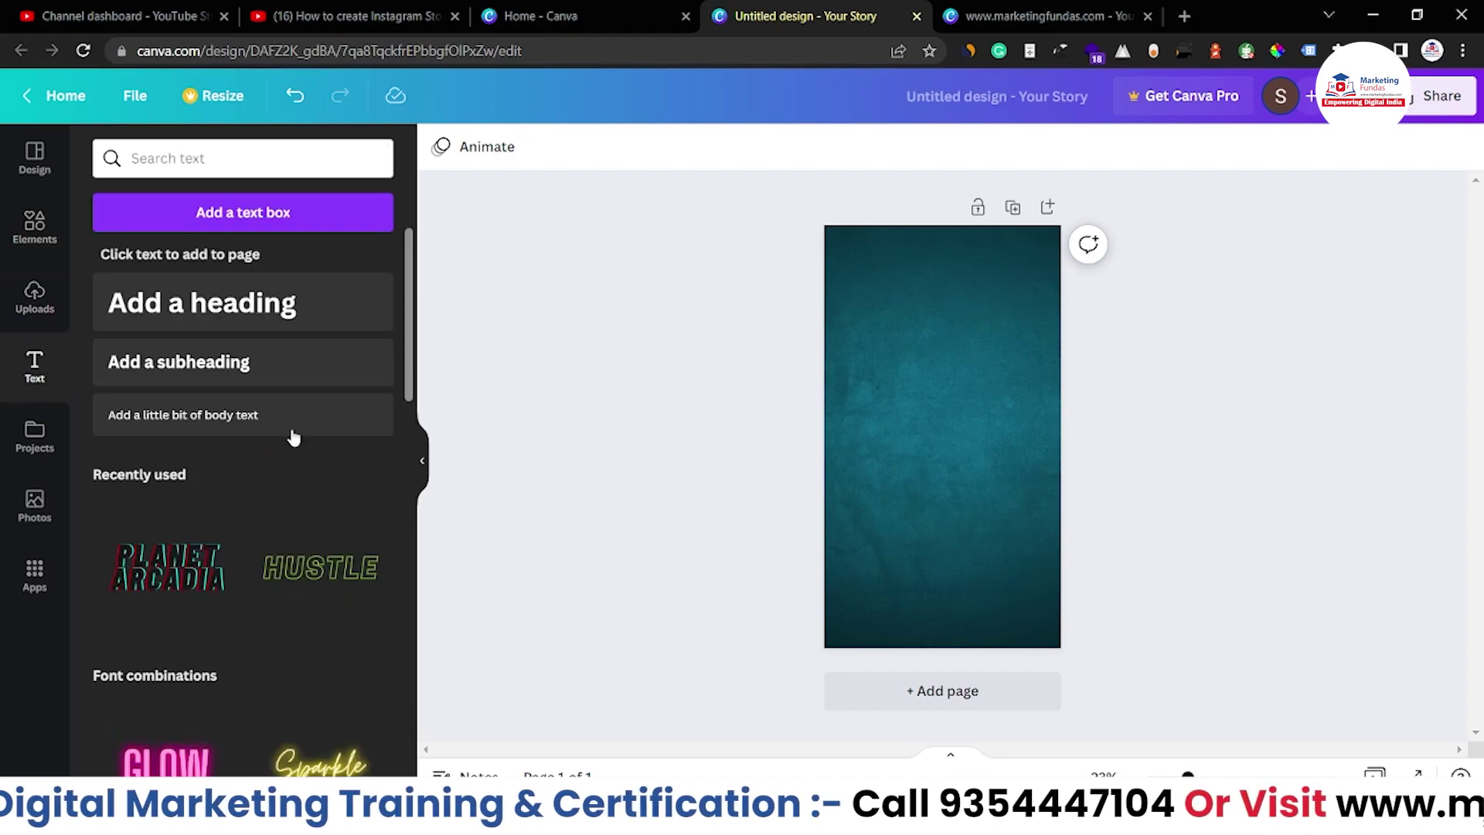
scroll(260, 462, down, 6)
scroll(262, 467, down, 10)
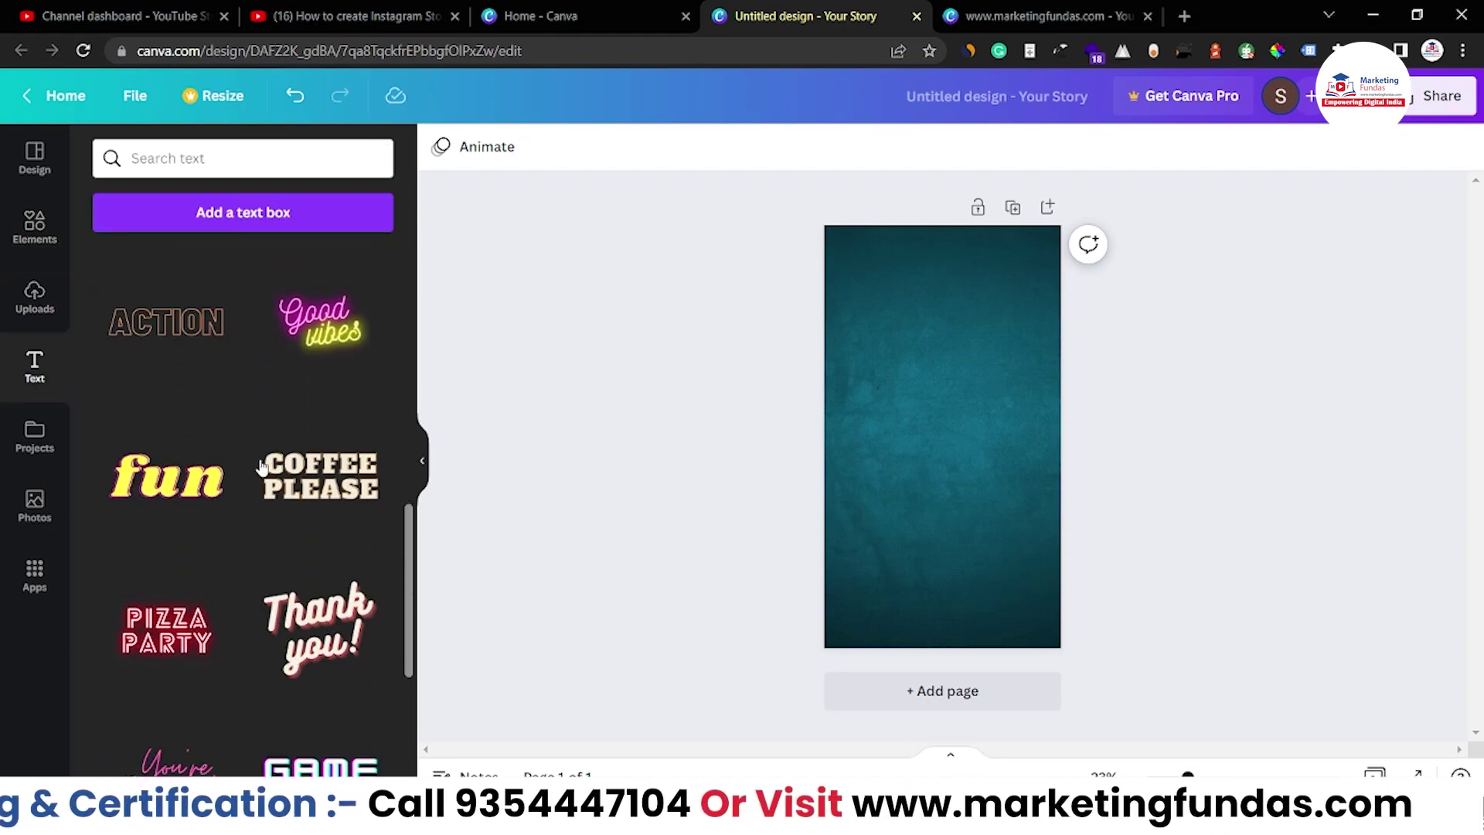
scroll(261, 467, down, 8)
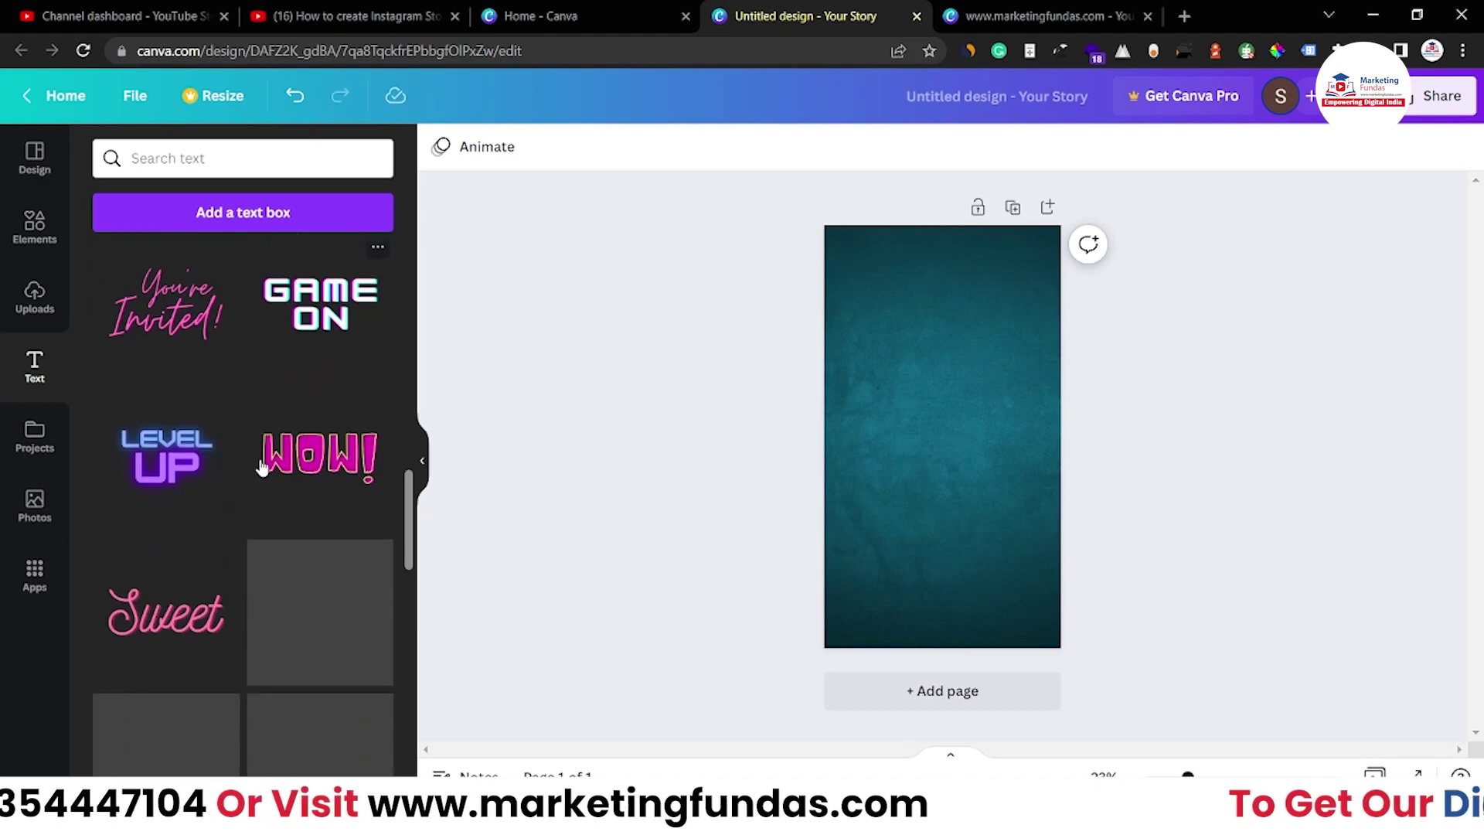
scroll(261, 467, up, 20)
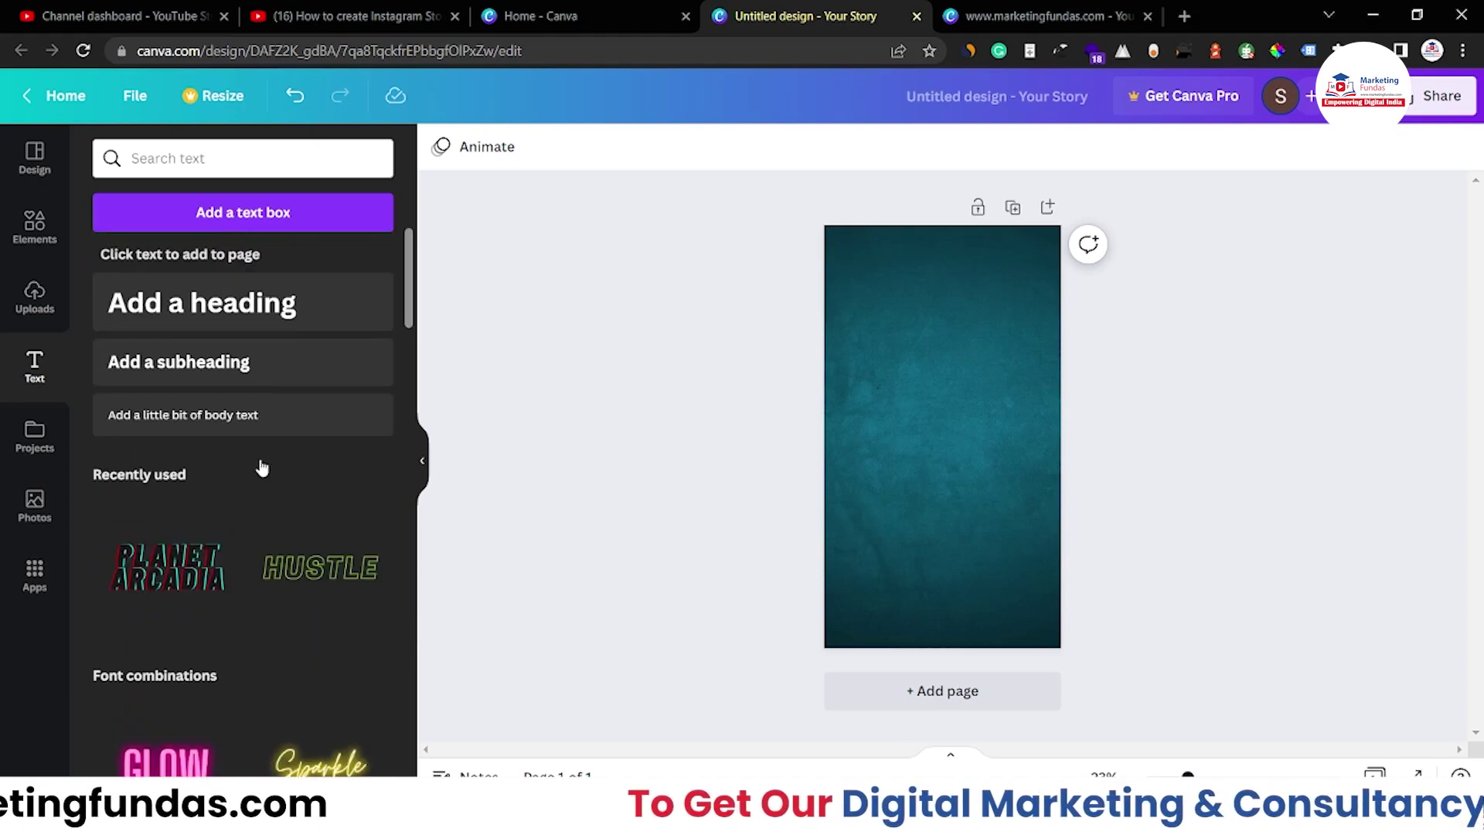
click(177, 300)
text(Di)
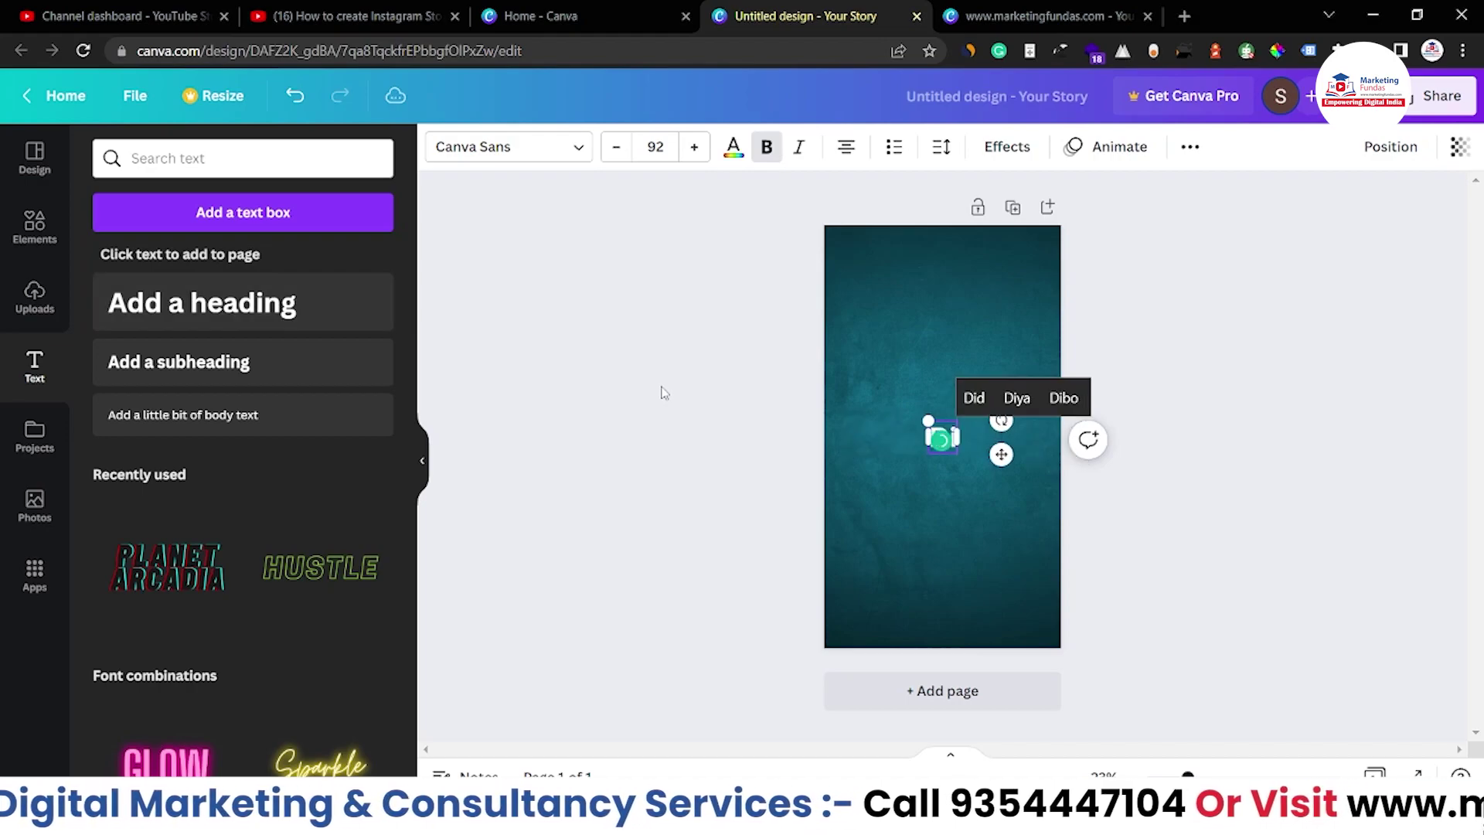
text(gital Ma)
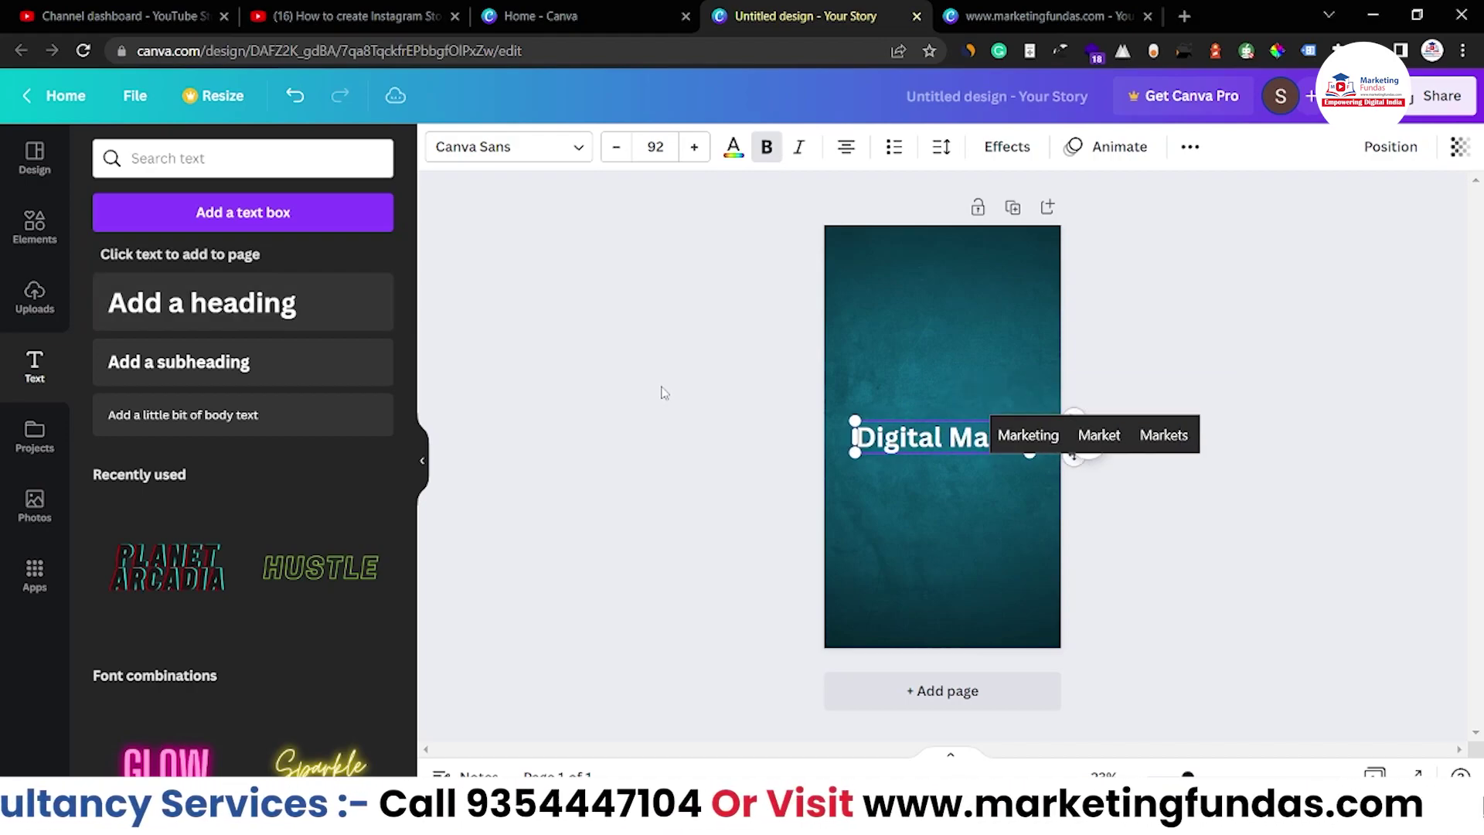
text(rketing Agency)
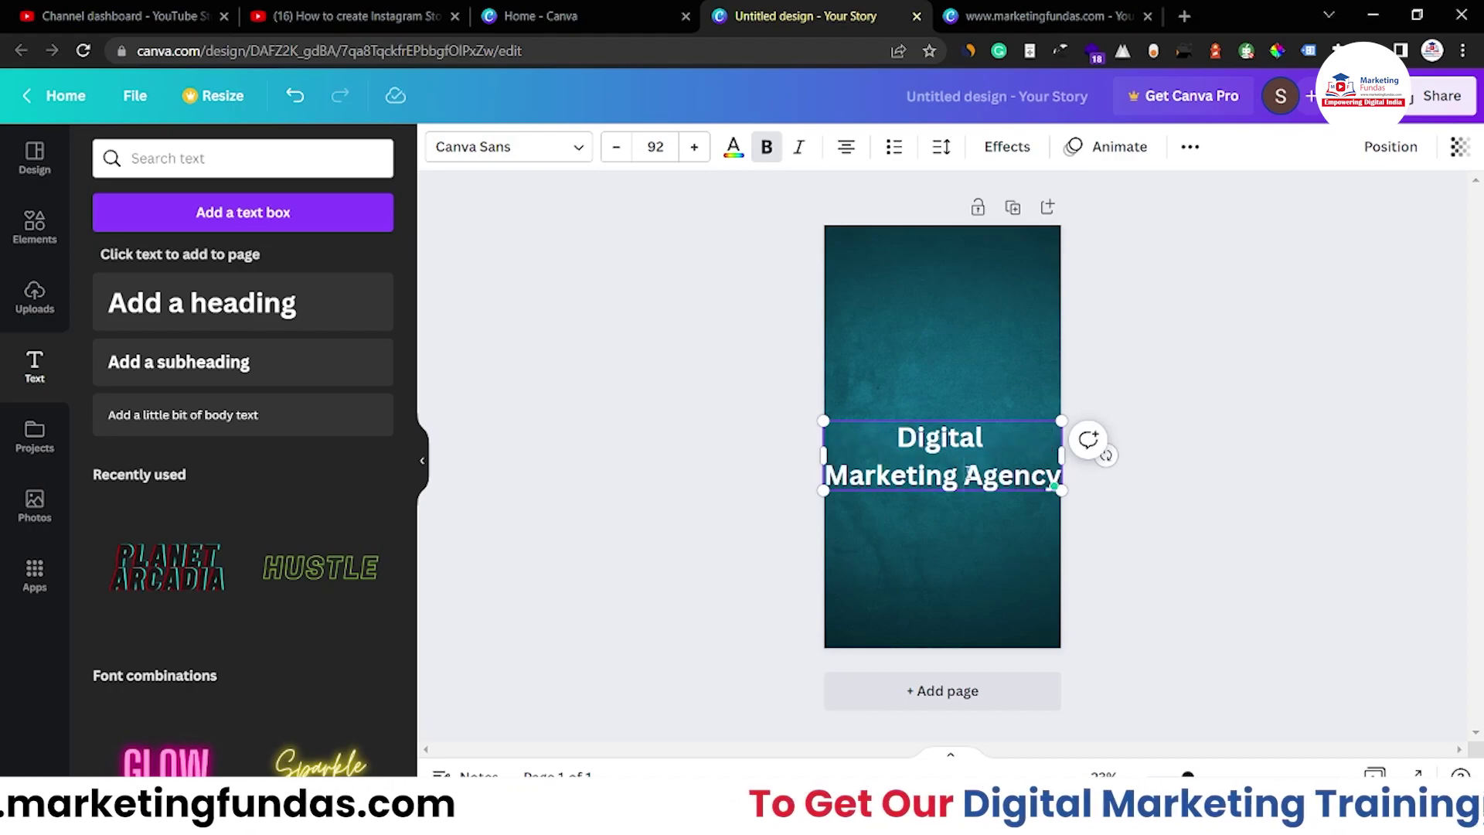
Left-align the lines of the Digital Marketing Agency heading.
click(846, 155)
click(847, 154)
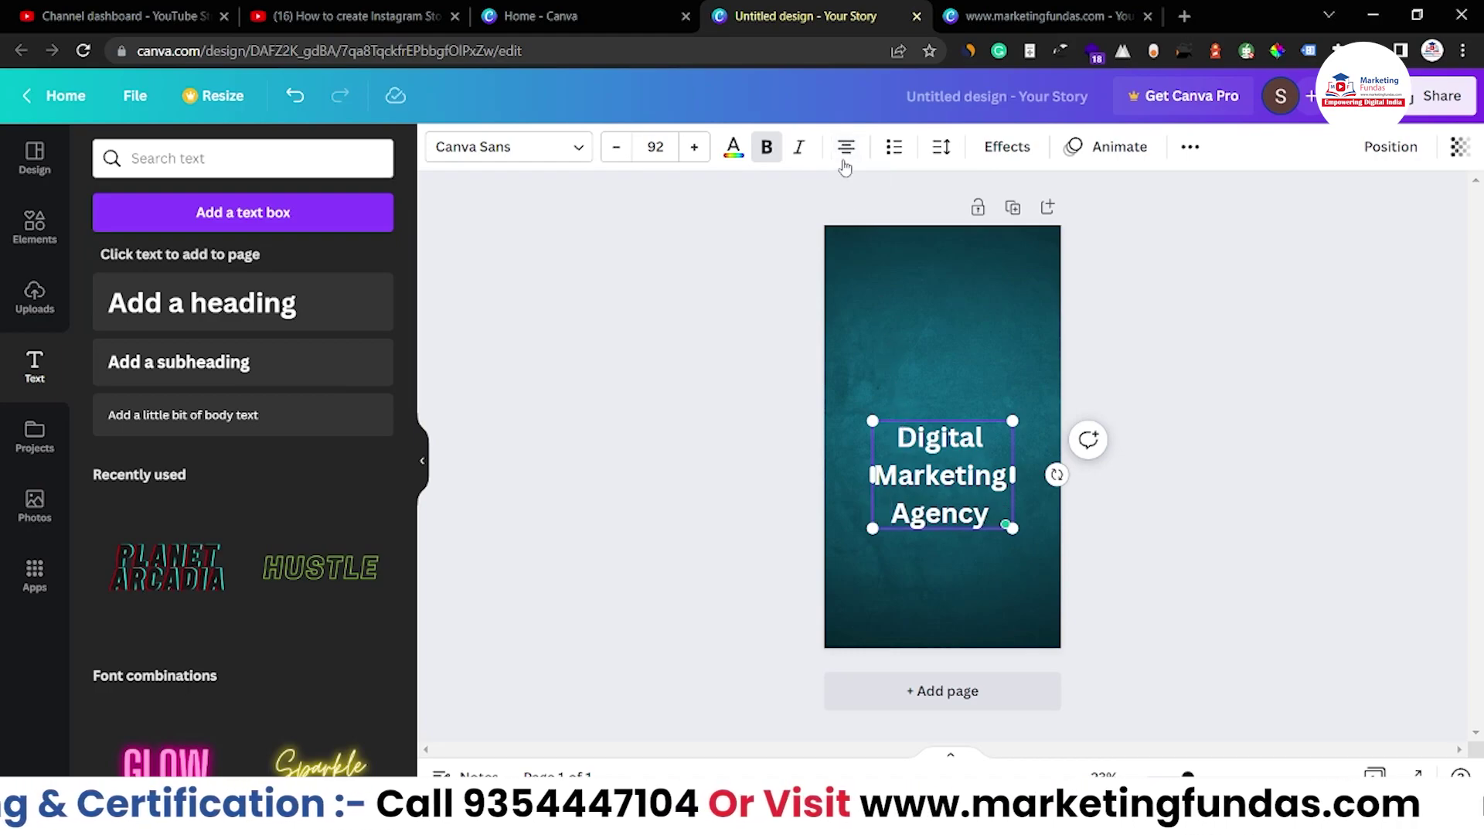
click(846, 149)
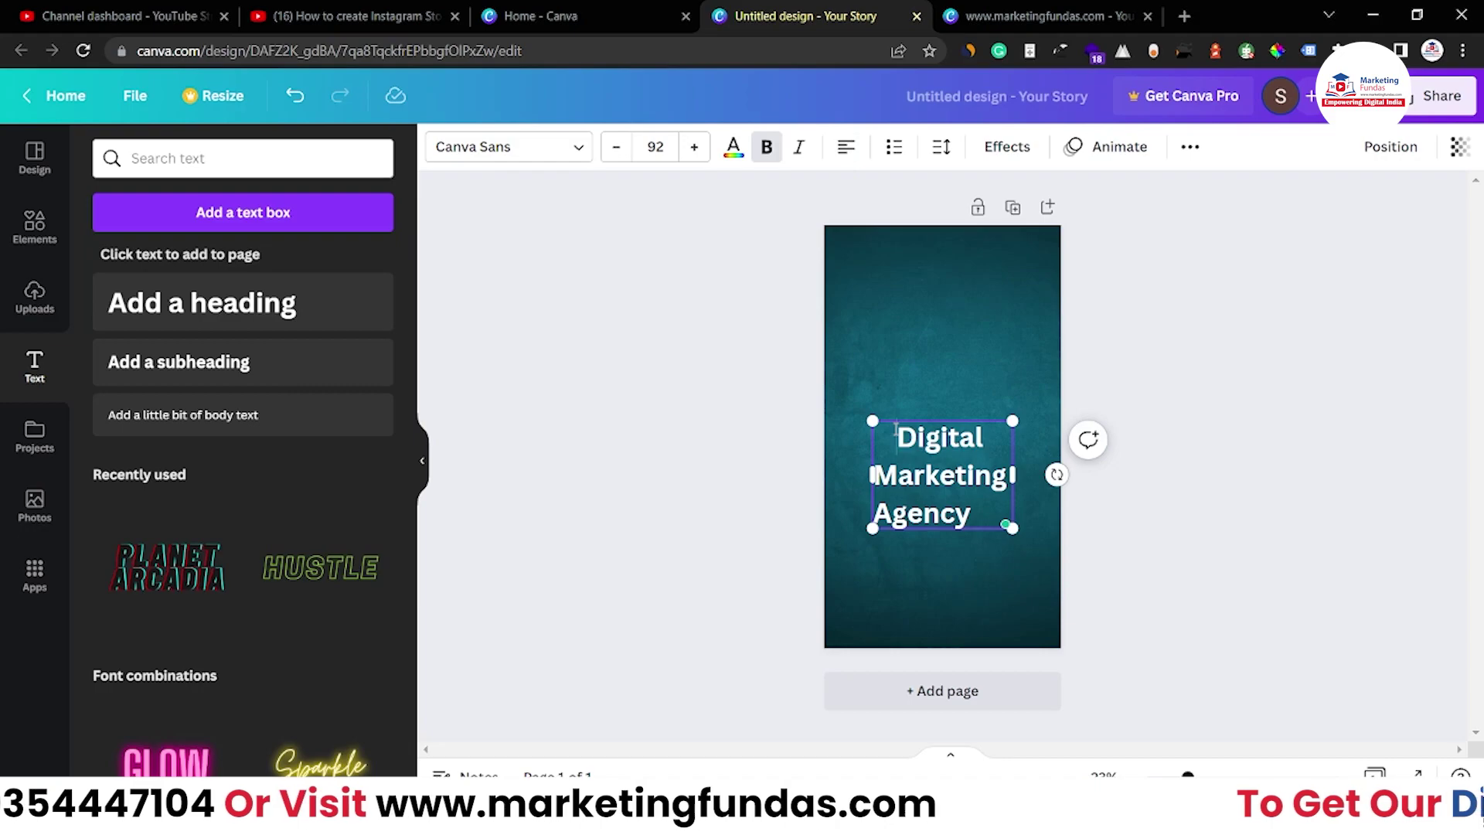
double_click(948, 476)
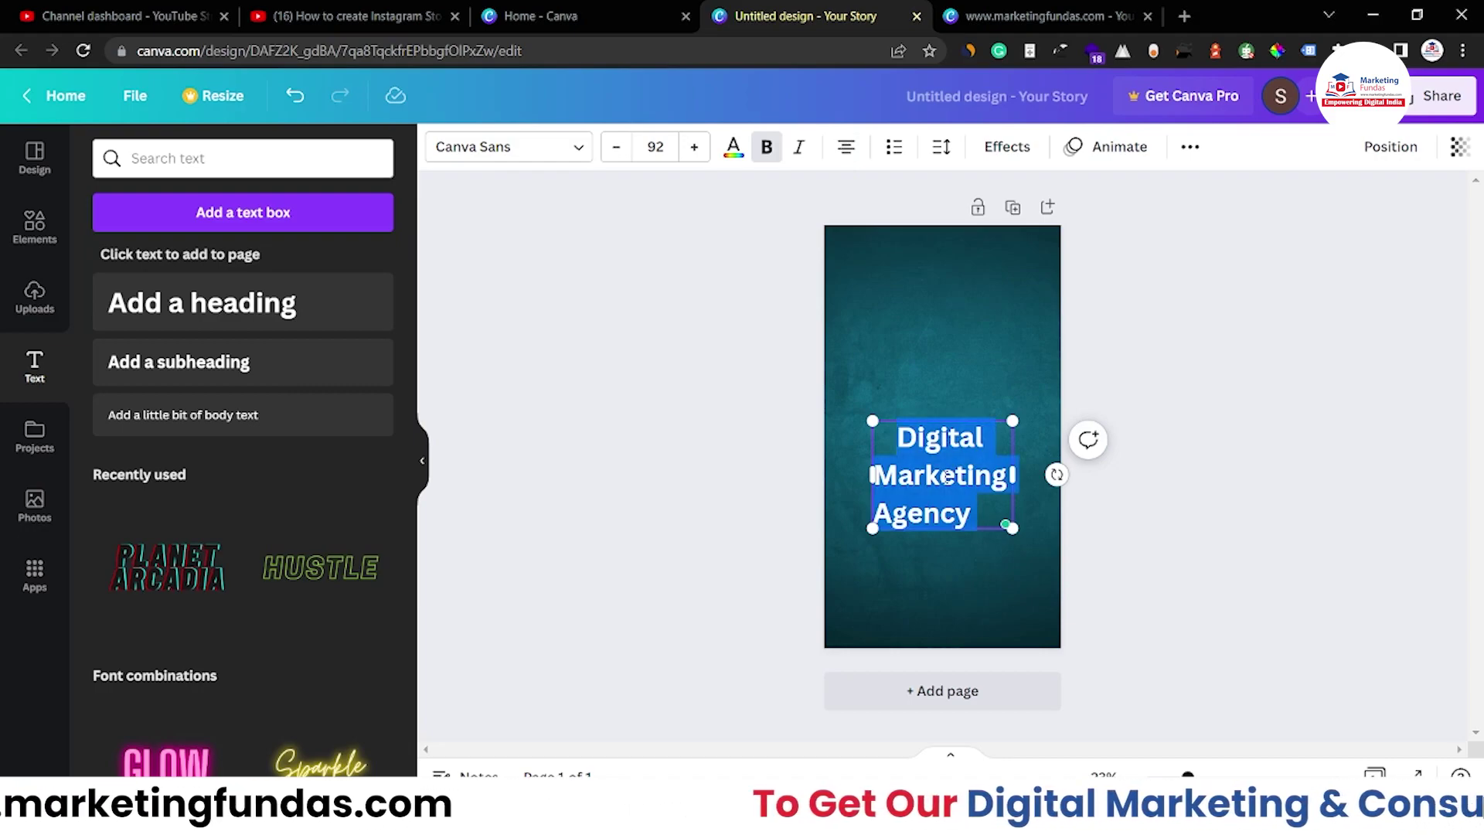
click(846, 149)
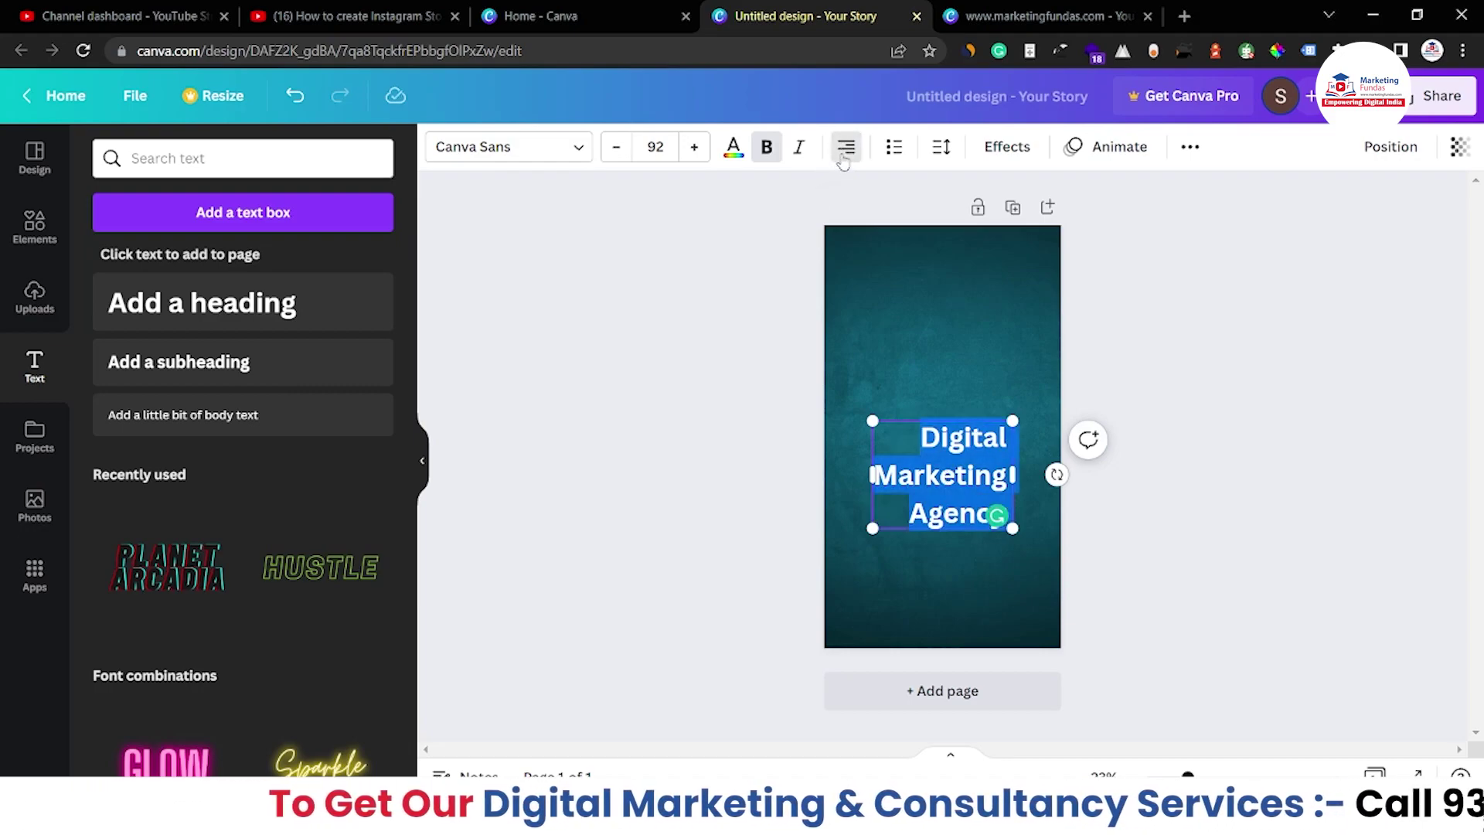
click(845, 148)
click(786, 471)
click(919, 473)
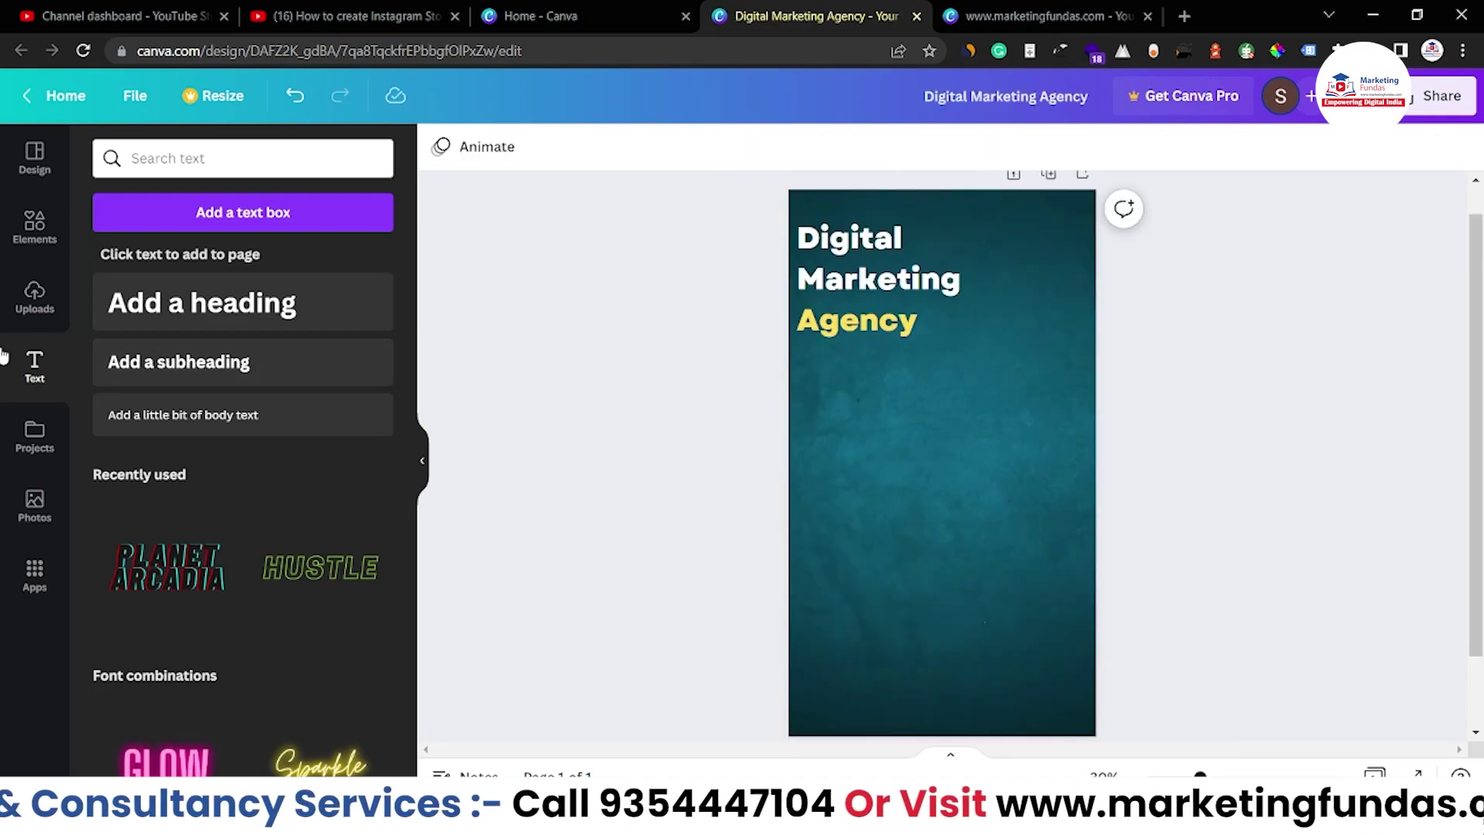
click(34, 228)
click(124, 204)
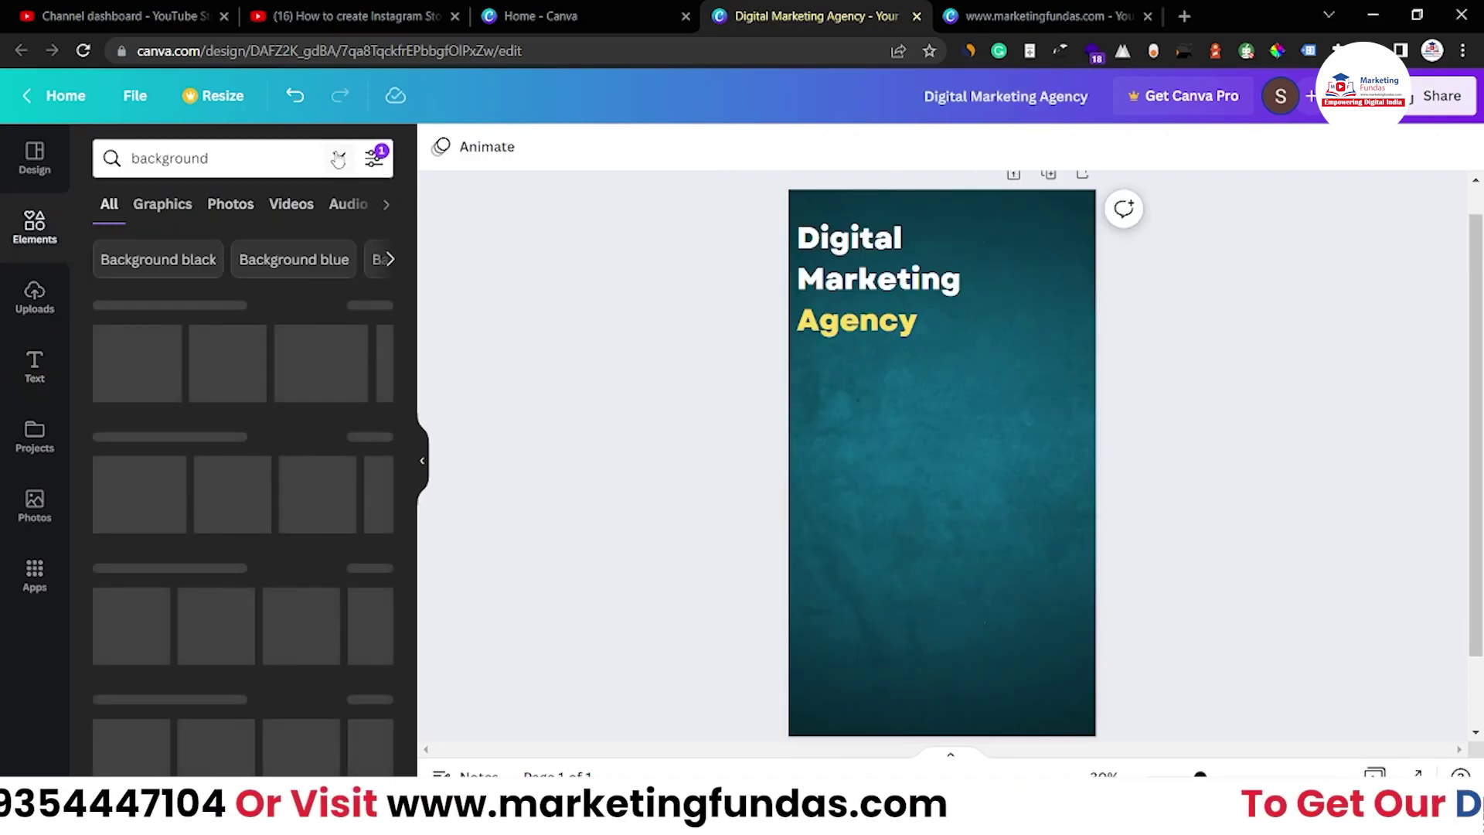
Search the elements for 'frame' and browse the frame results.
scroll(300, 433, down, 3)
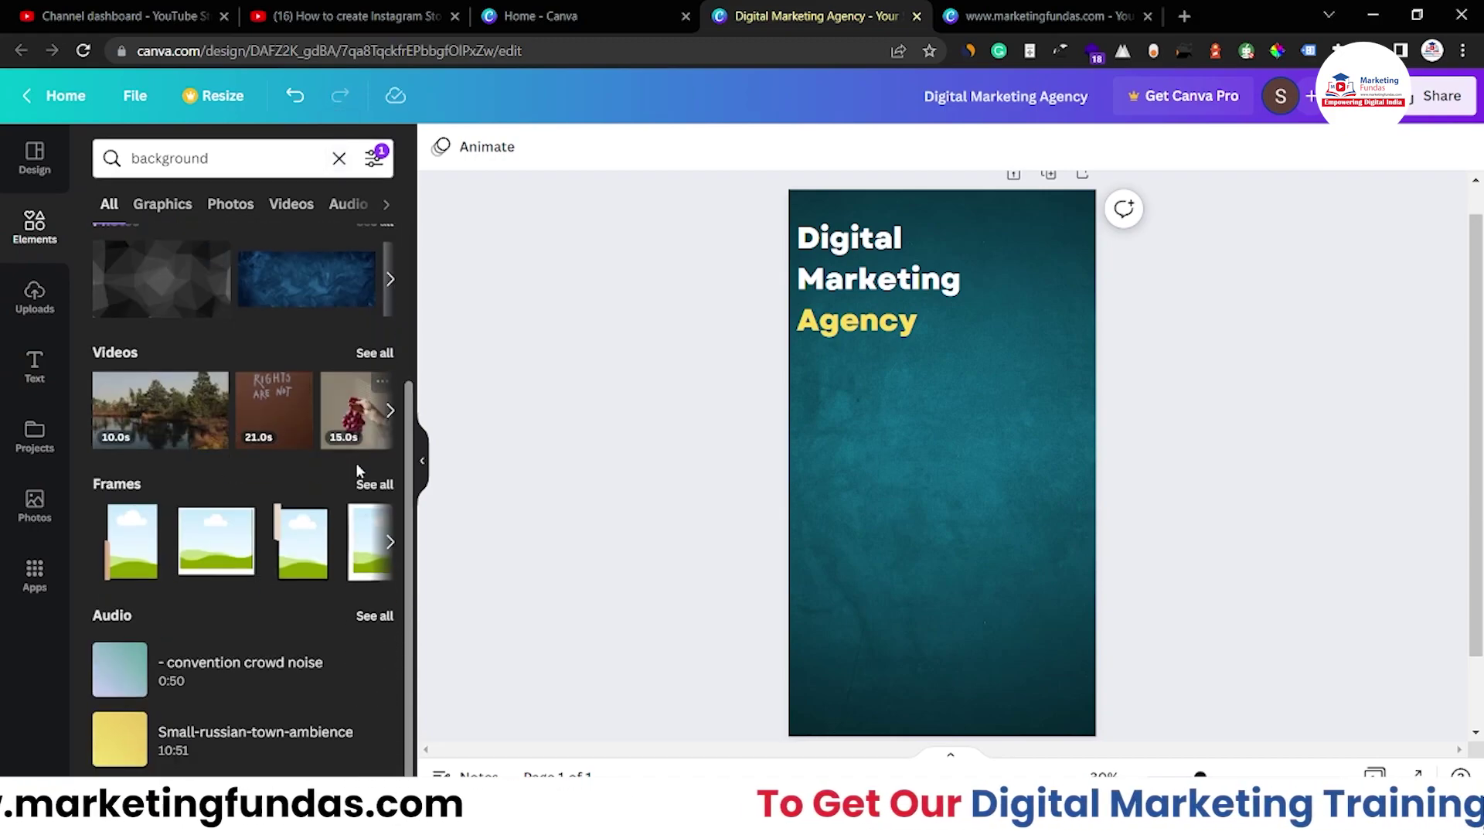
click(366, 483)
scroll(259, 521, down, 6)
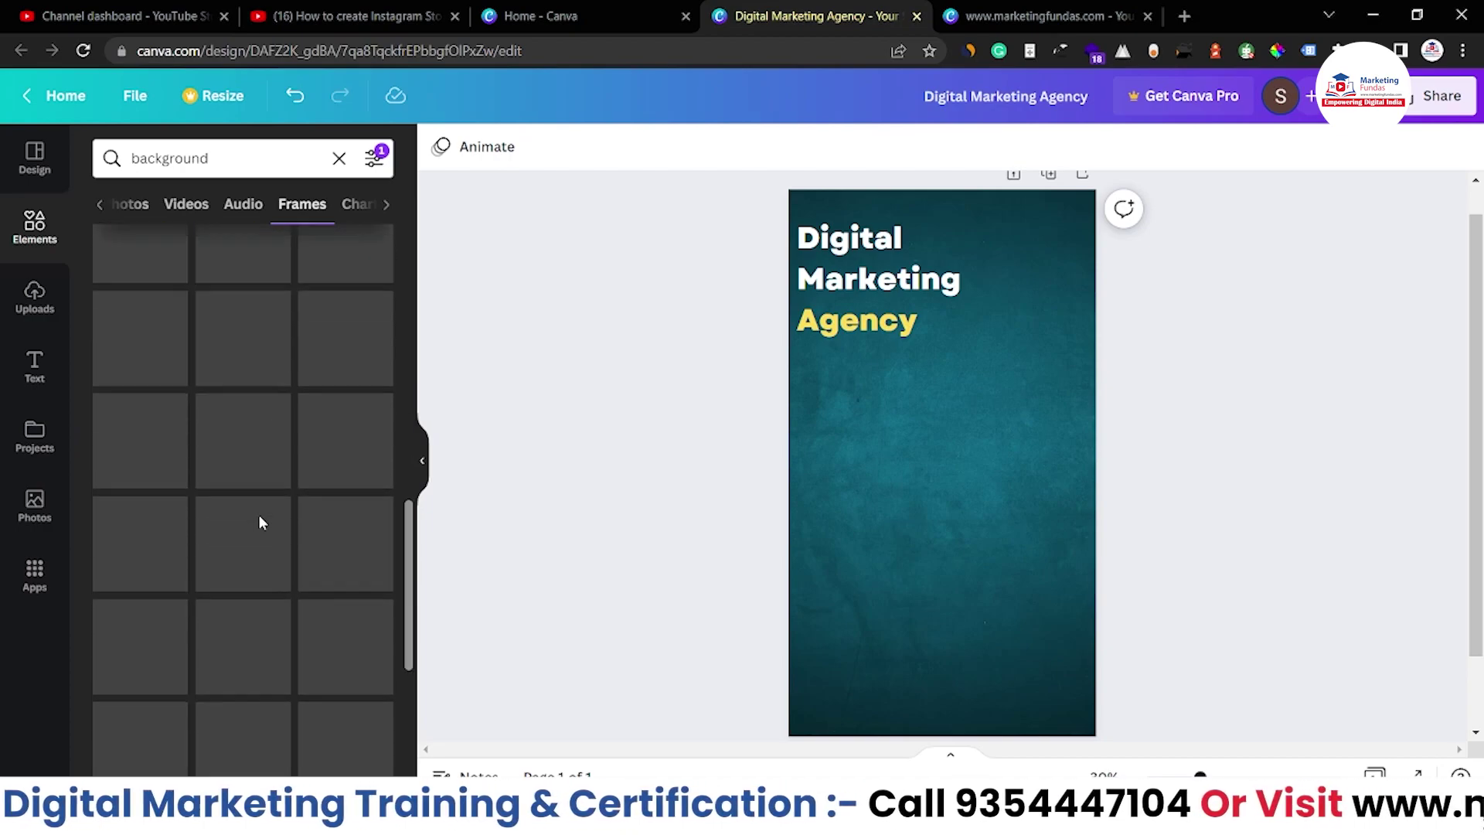
click(227, 171)
text(=frame)
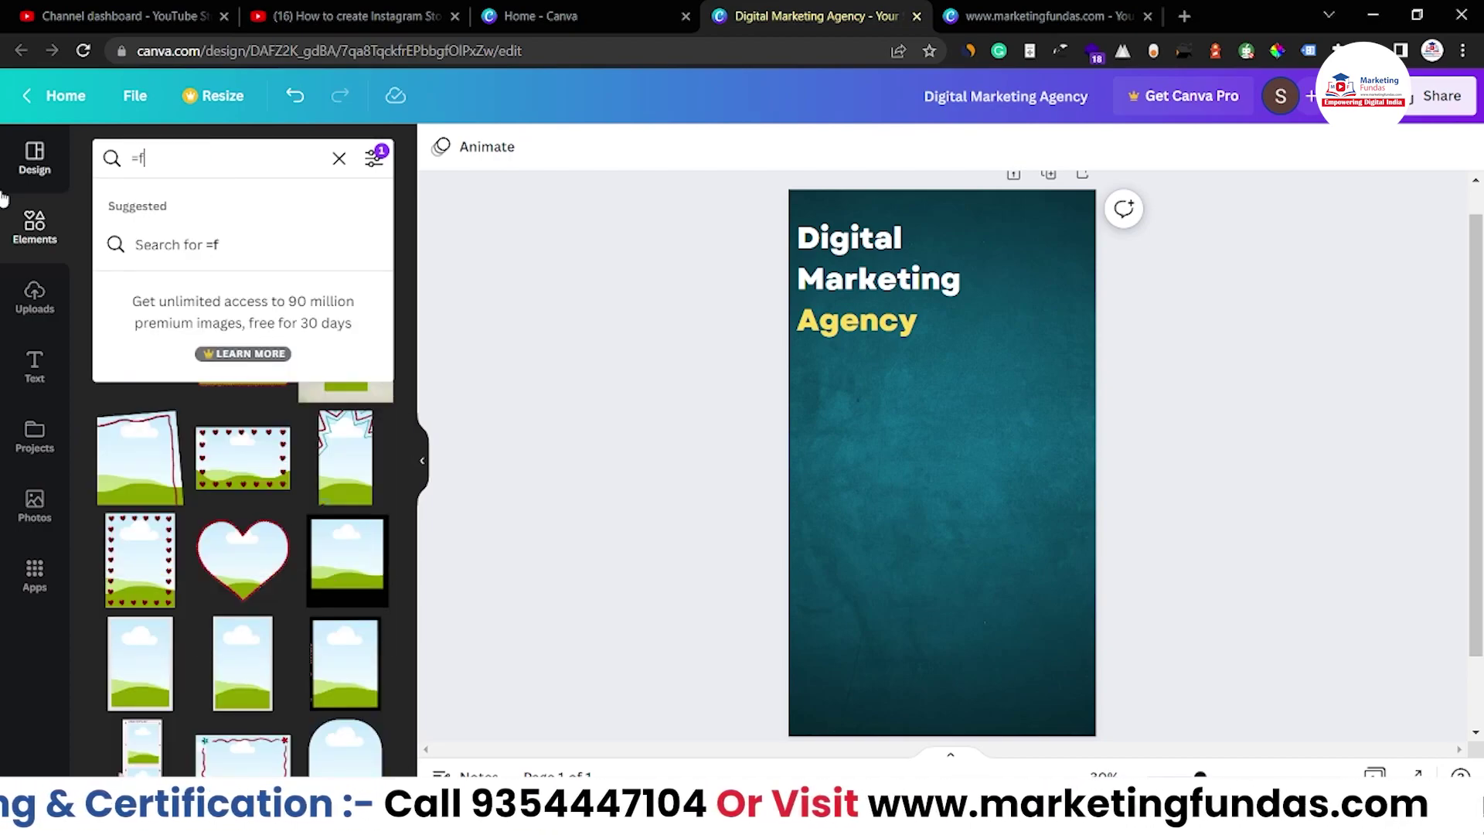
key(BackSpace)
key(BackSpace)
key(BackSpace)
key(BackSpace)
key(BackSpace)
key(BackSpace)
text(frame)
key(Return)
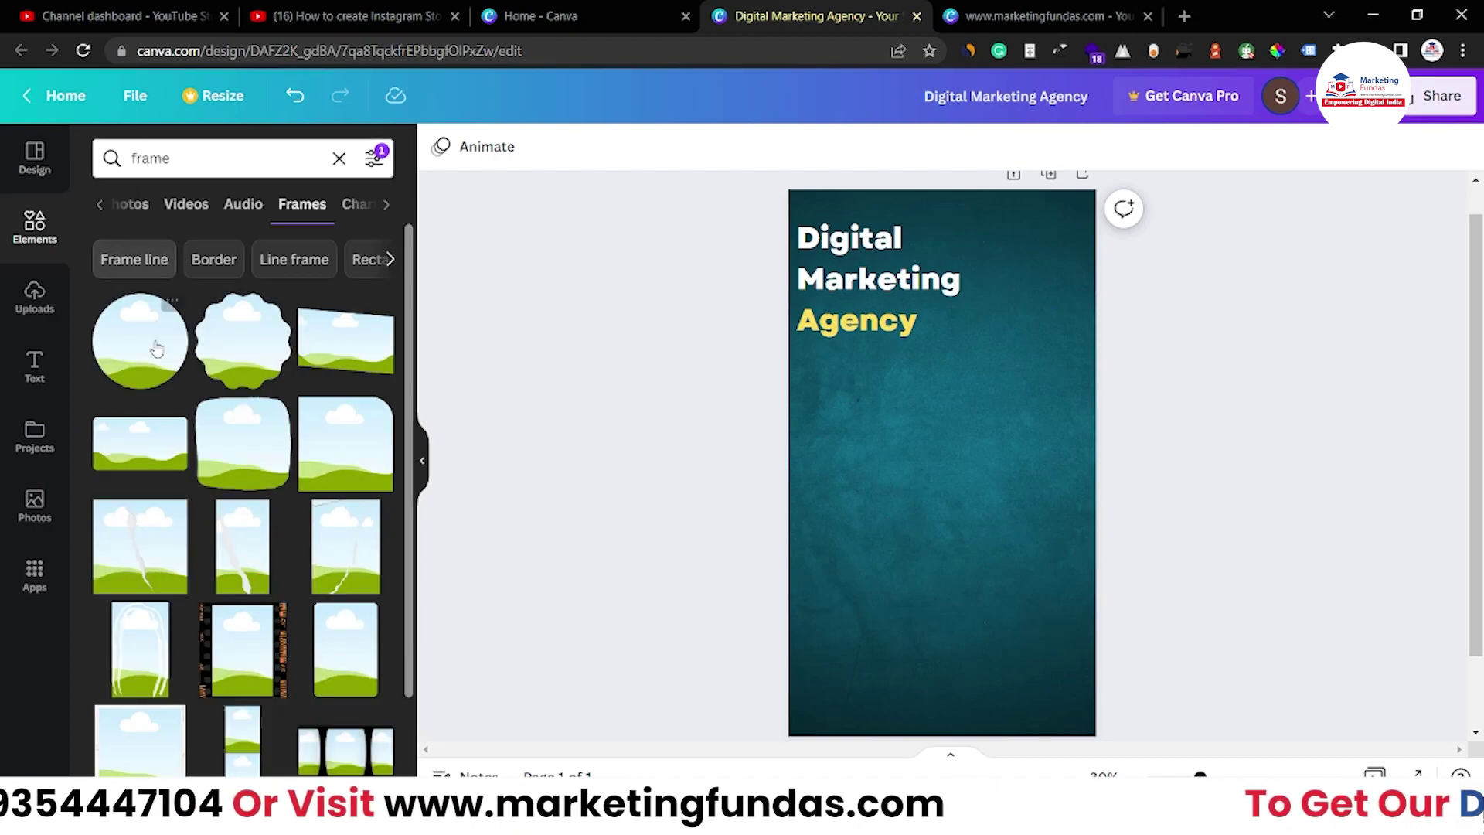
scroll(348, 639, down, 5)
scroll(346, 629, up, 5)
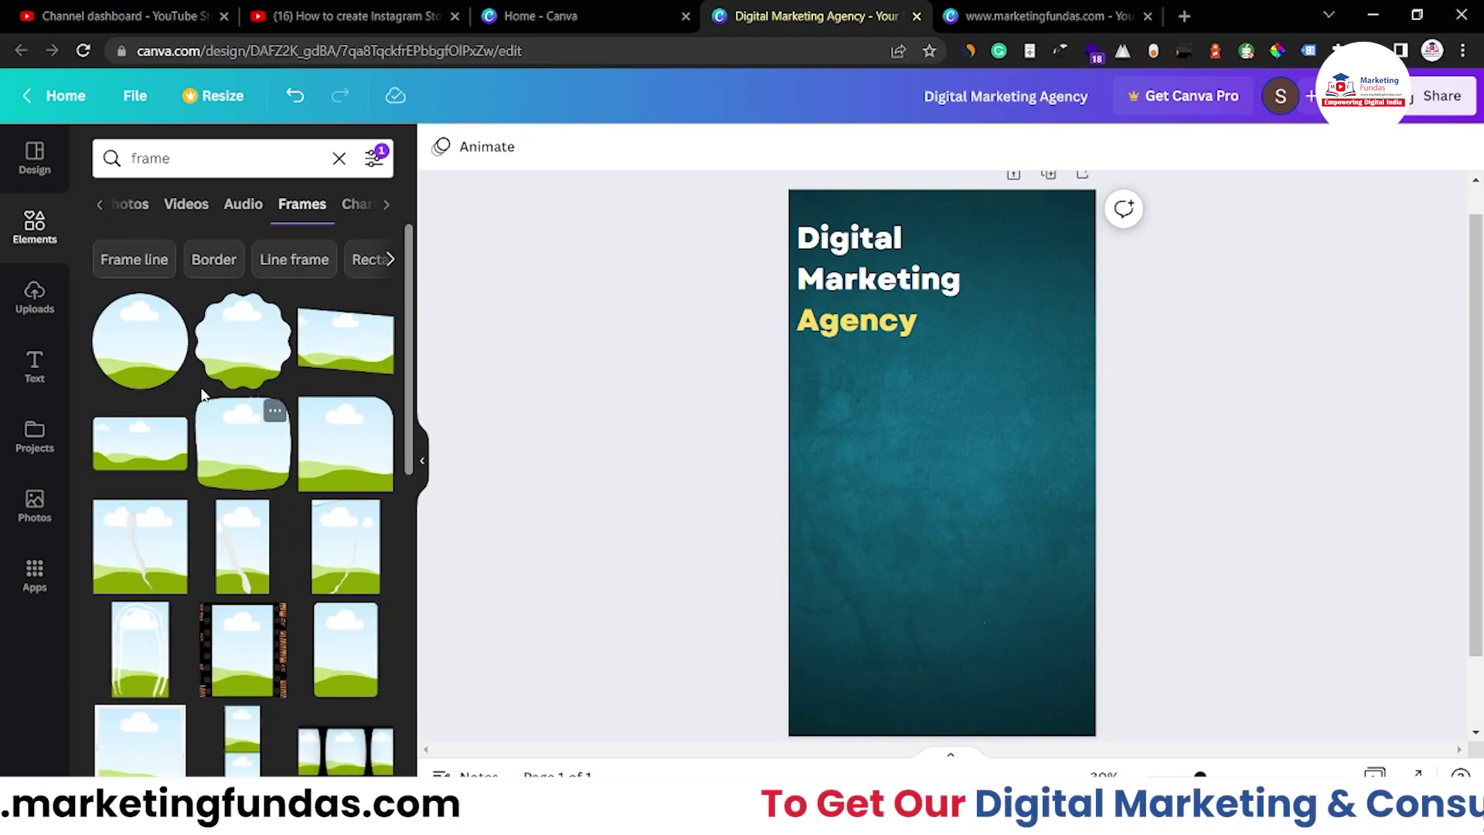
Add a circle frame, shrink it, and place it right of centre below the heading.
click(159, 384)
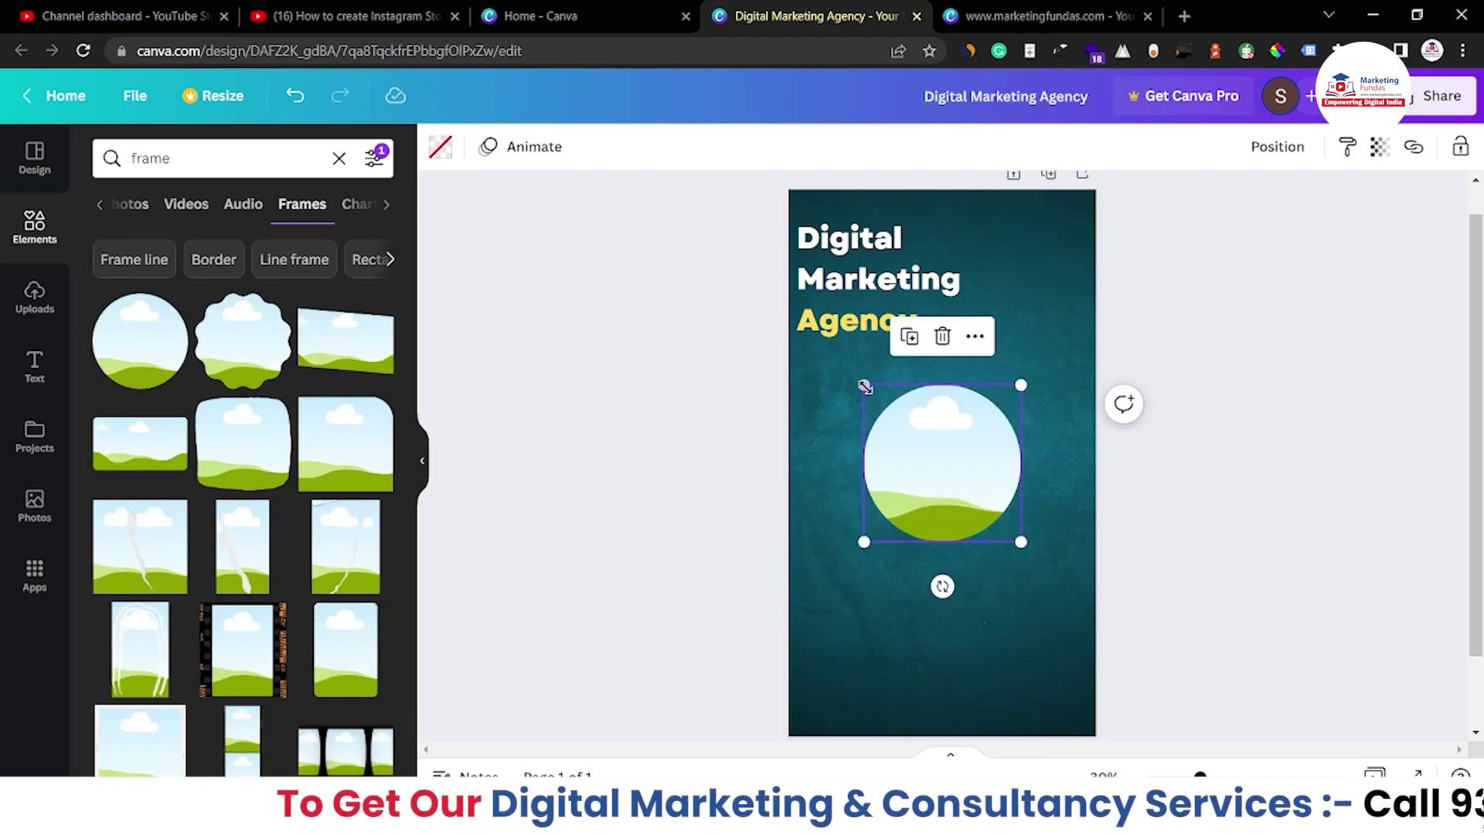
drag(865, 387, 913, 433)
drag(981, 495, 1025, 472)
click(713, 447)
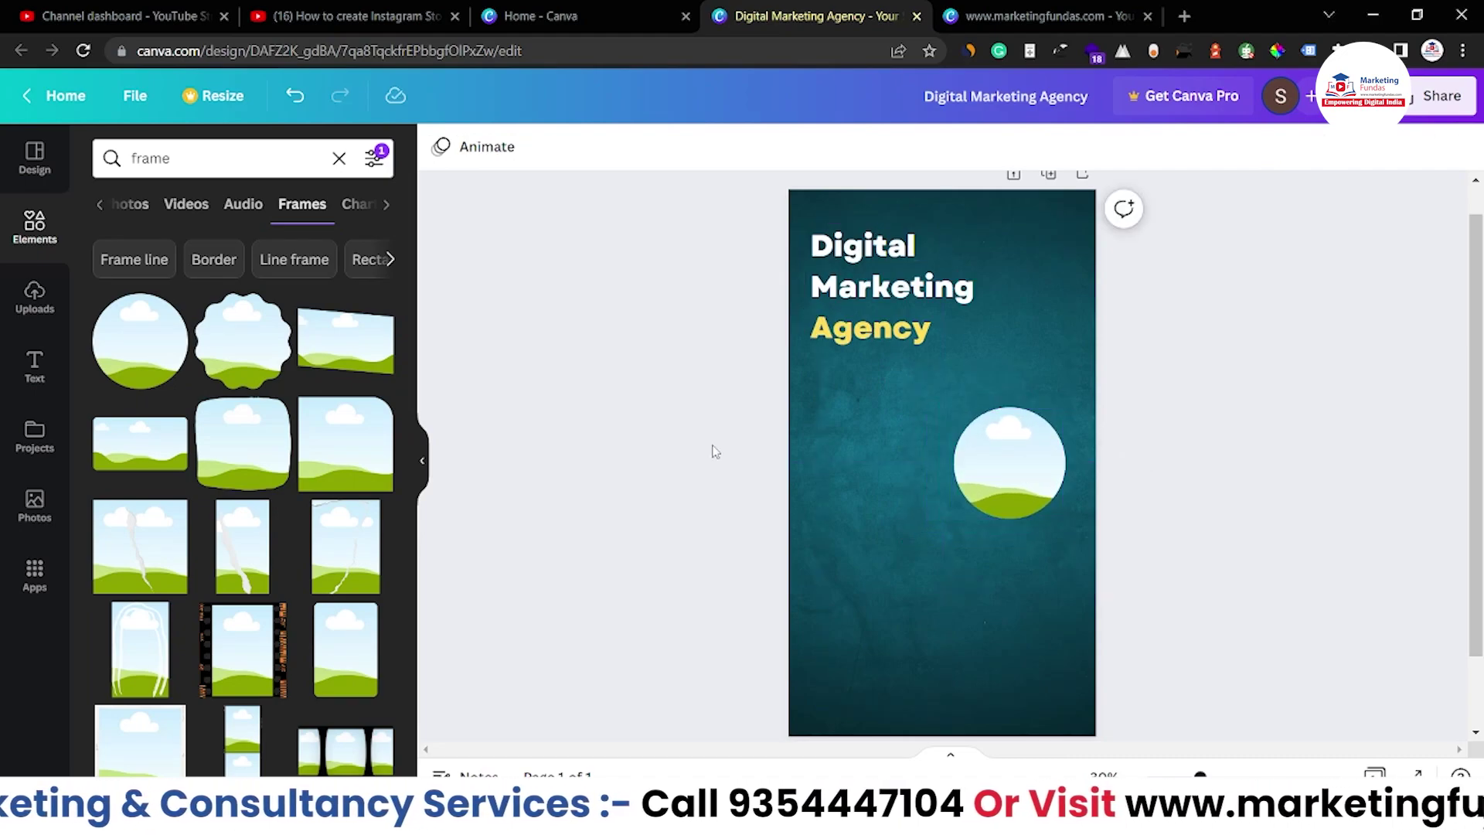
Drag the uploaded Google Ads Promotion Extension thumbnail into the circle frame.
click(10, 301)
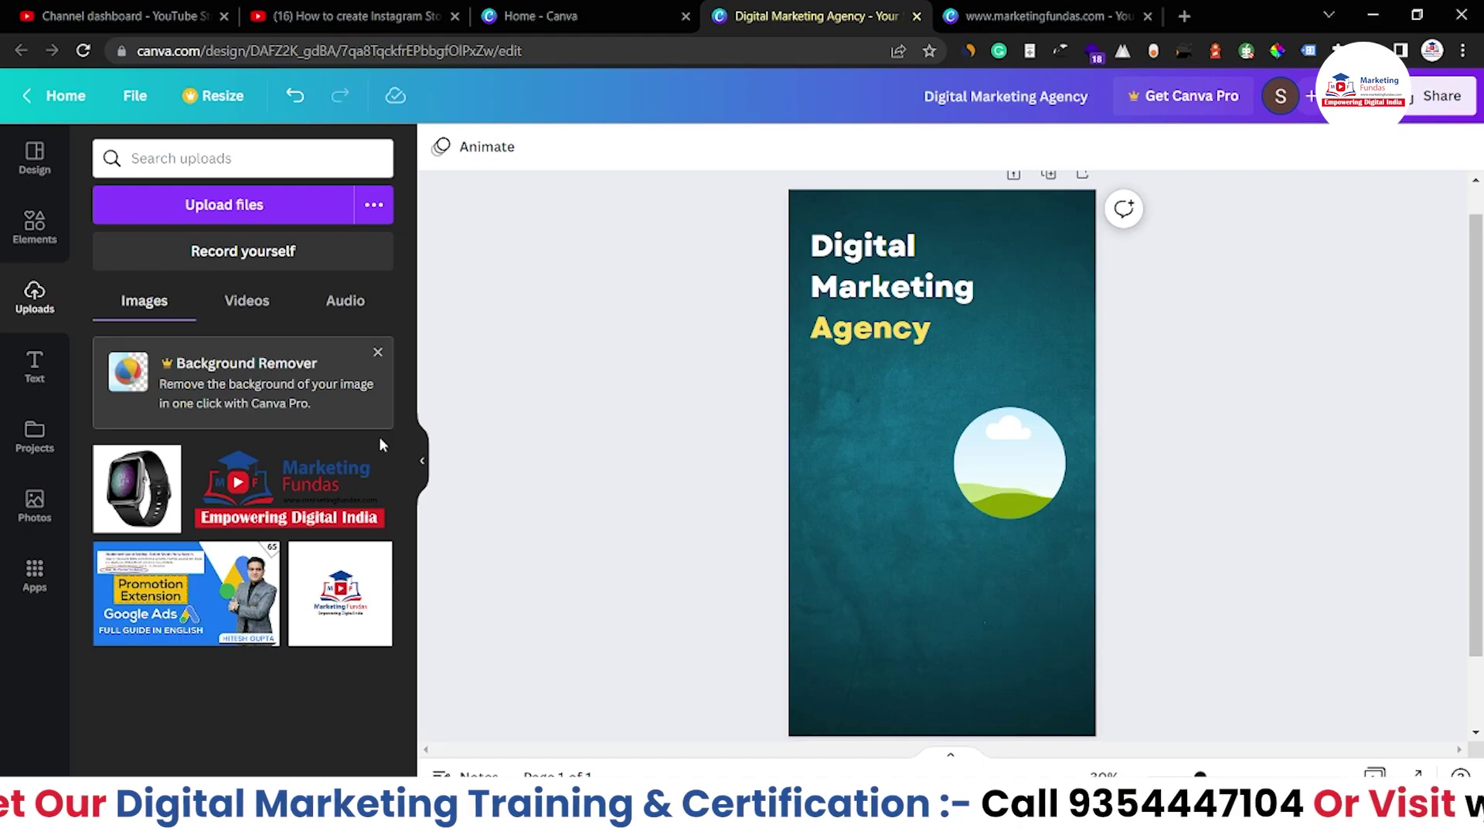
drag(203, 585, 968, 457)
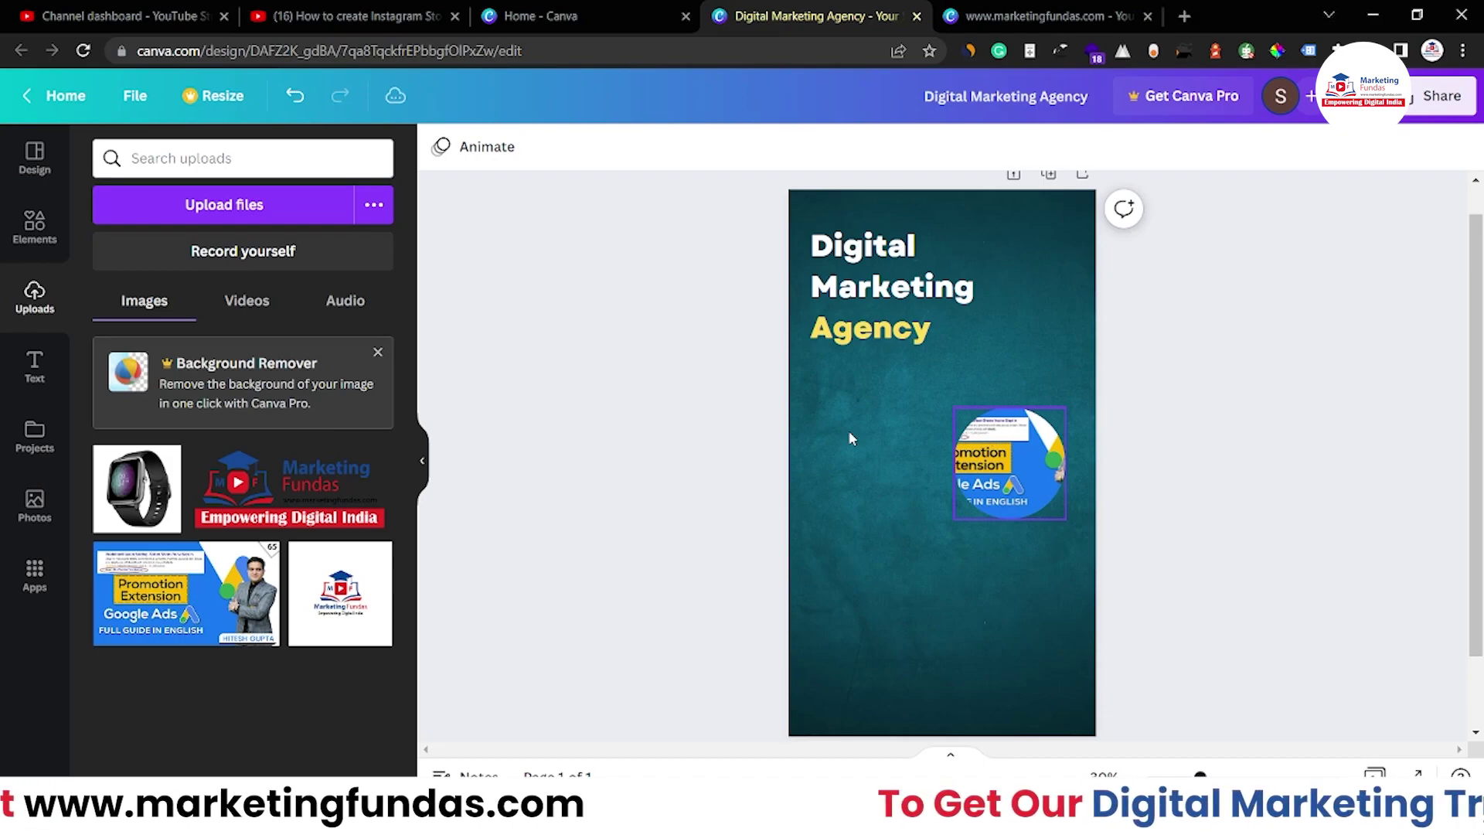
click(976, 446)
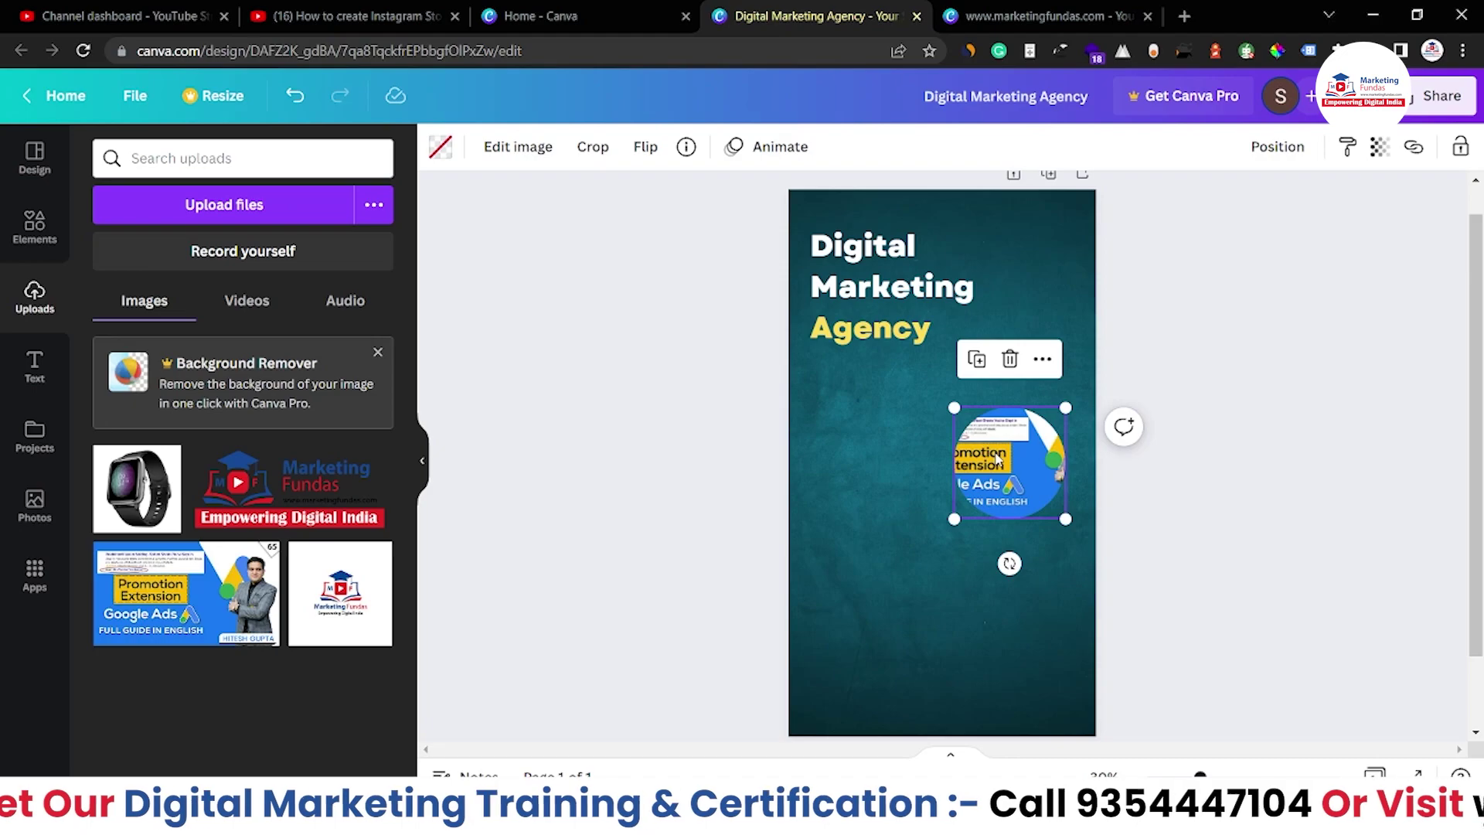
Enlarge and shift the framed thumbnail to show the presenter's portrait, then enlarge the frame to 420 × 420.
double_click(996, 458)
click(850, 430)
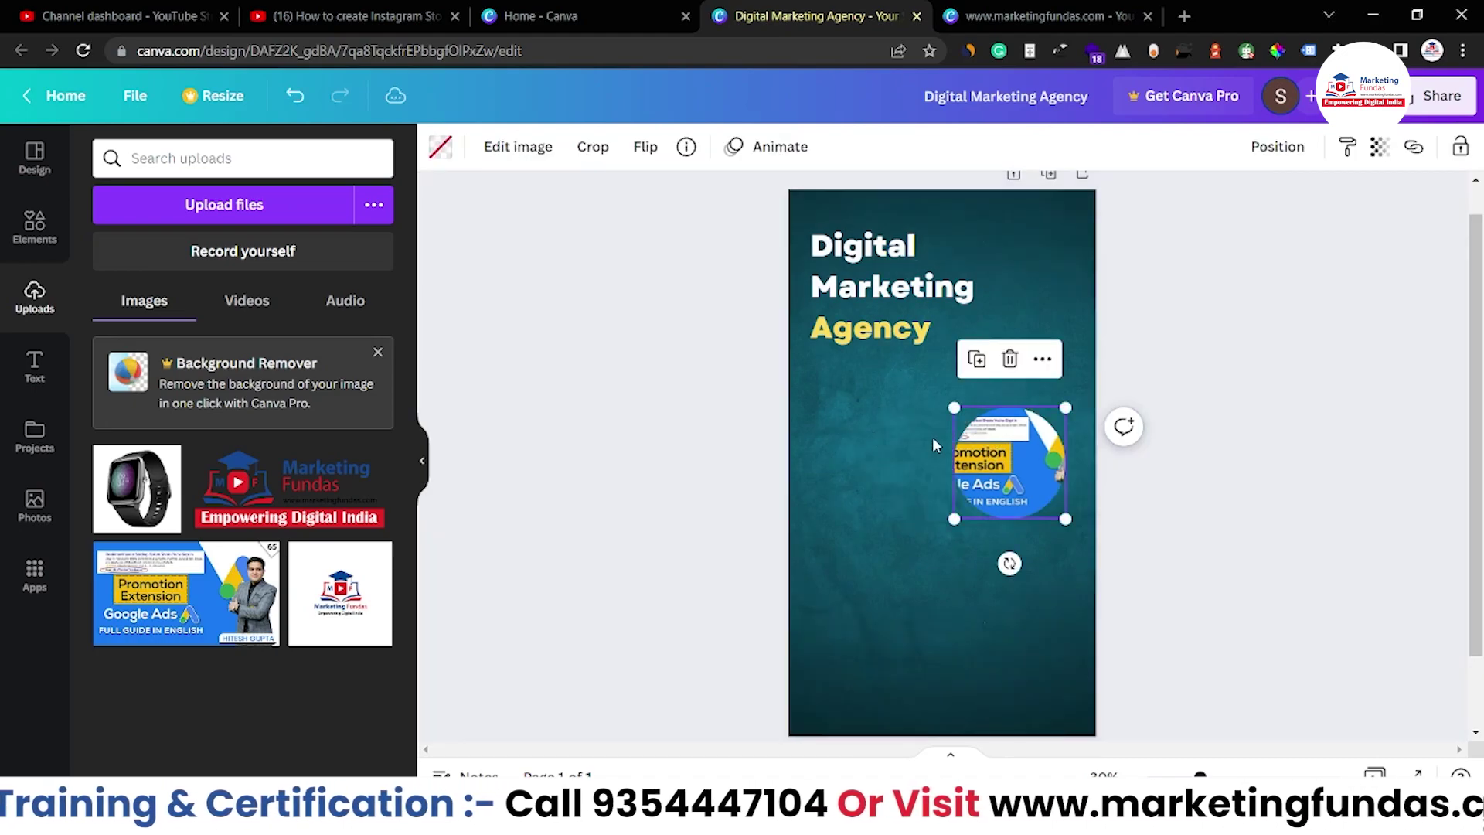
click(592, 147)
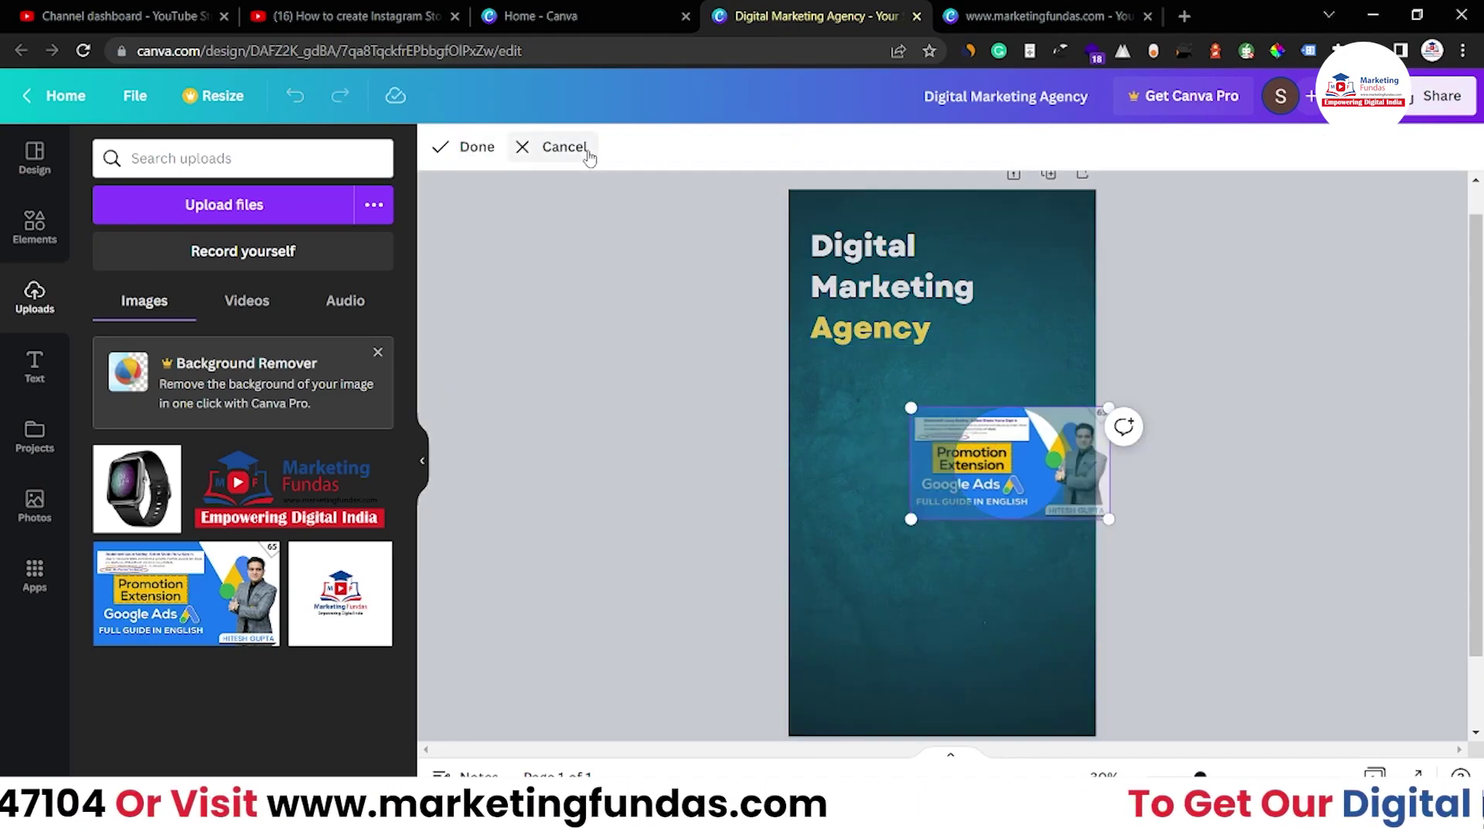
click(971, 386)
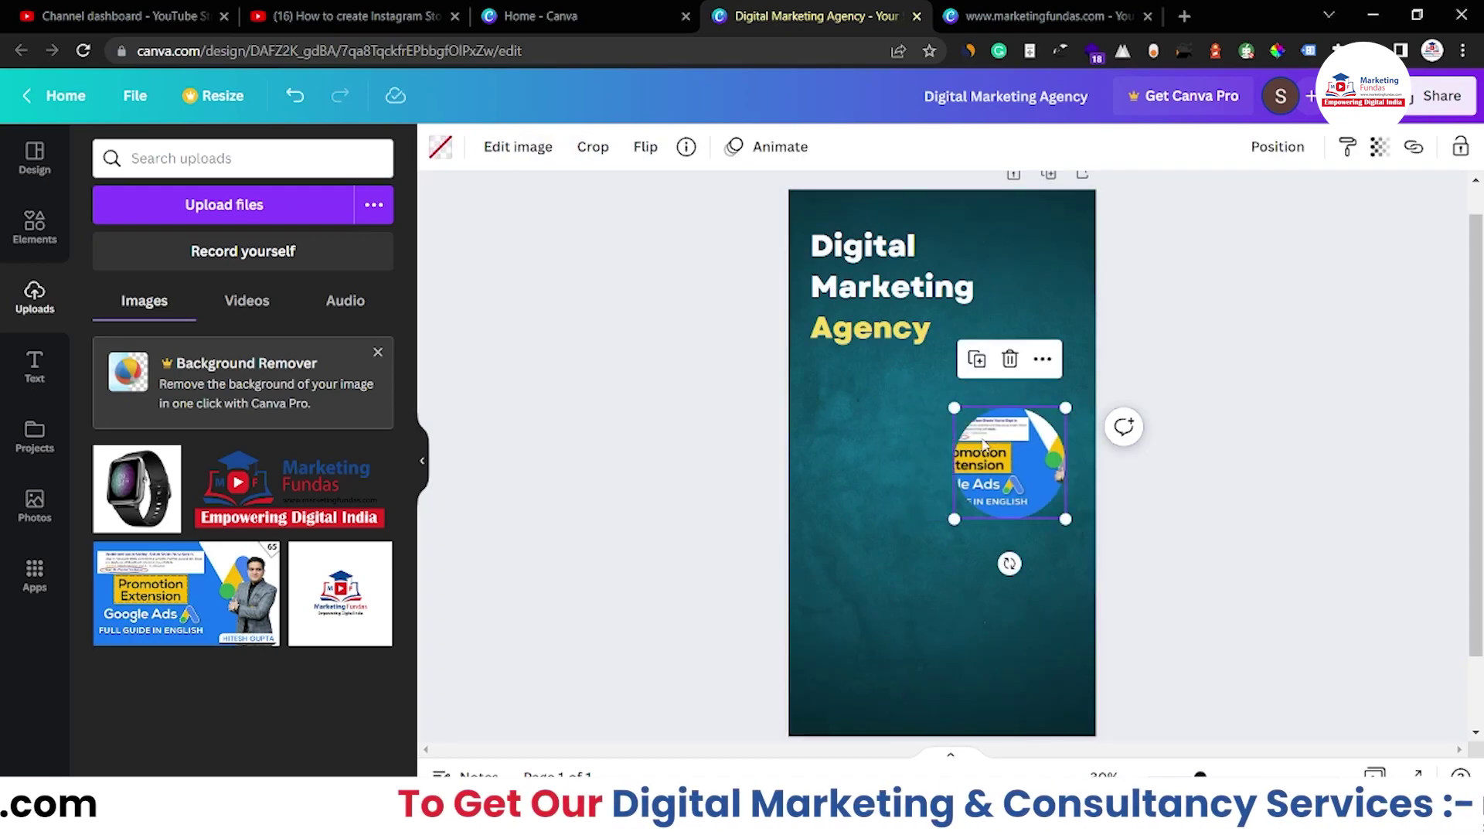
double_click(981, 438)
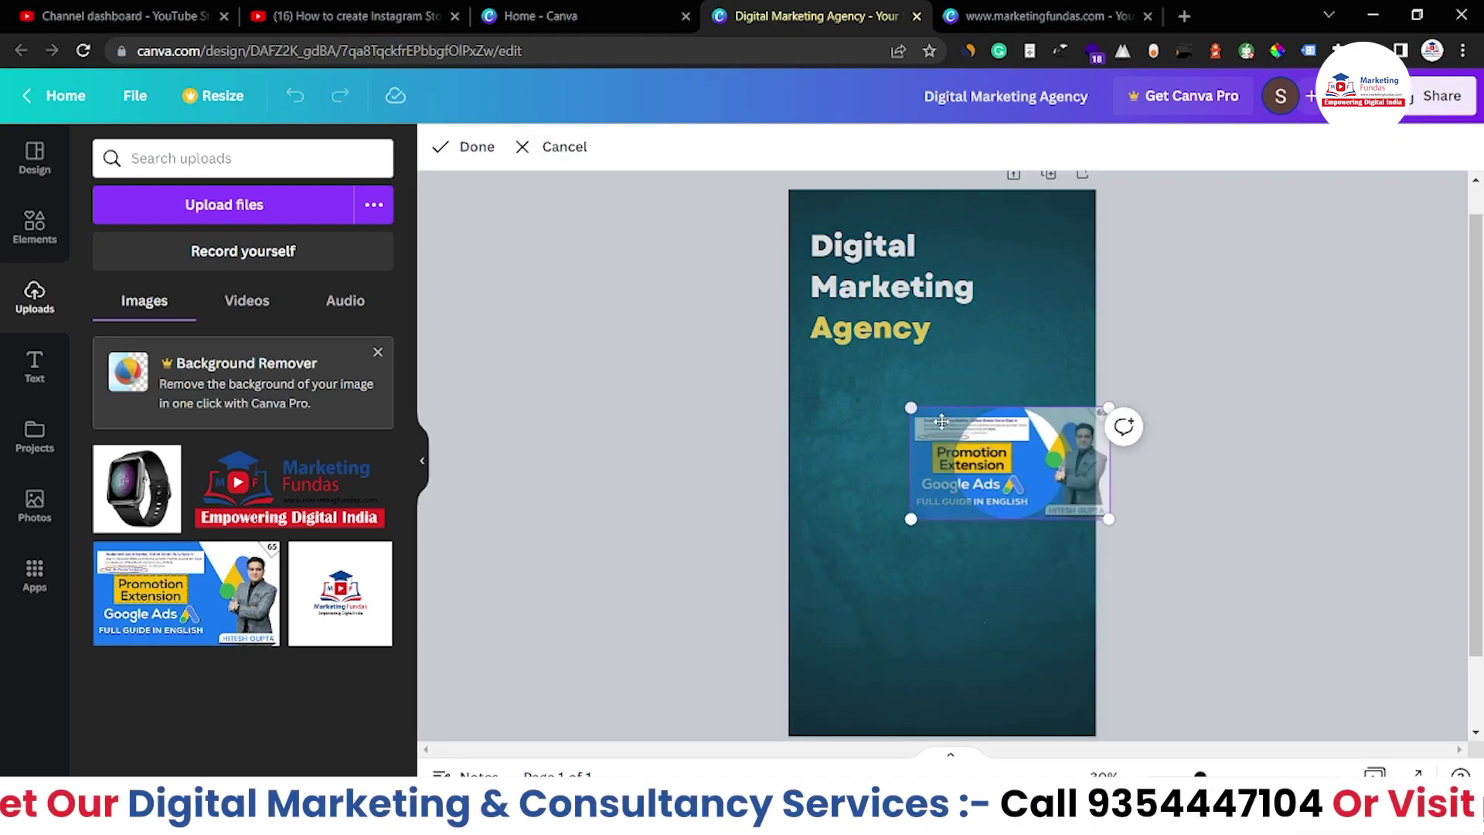
drag(911, 520, 772, 563)
drag(1062, 394, 1092, 371)
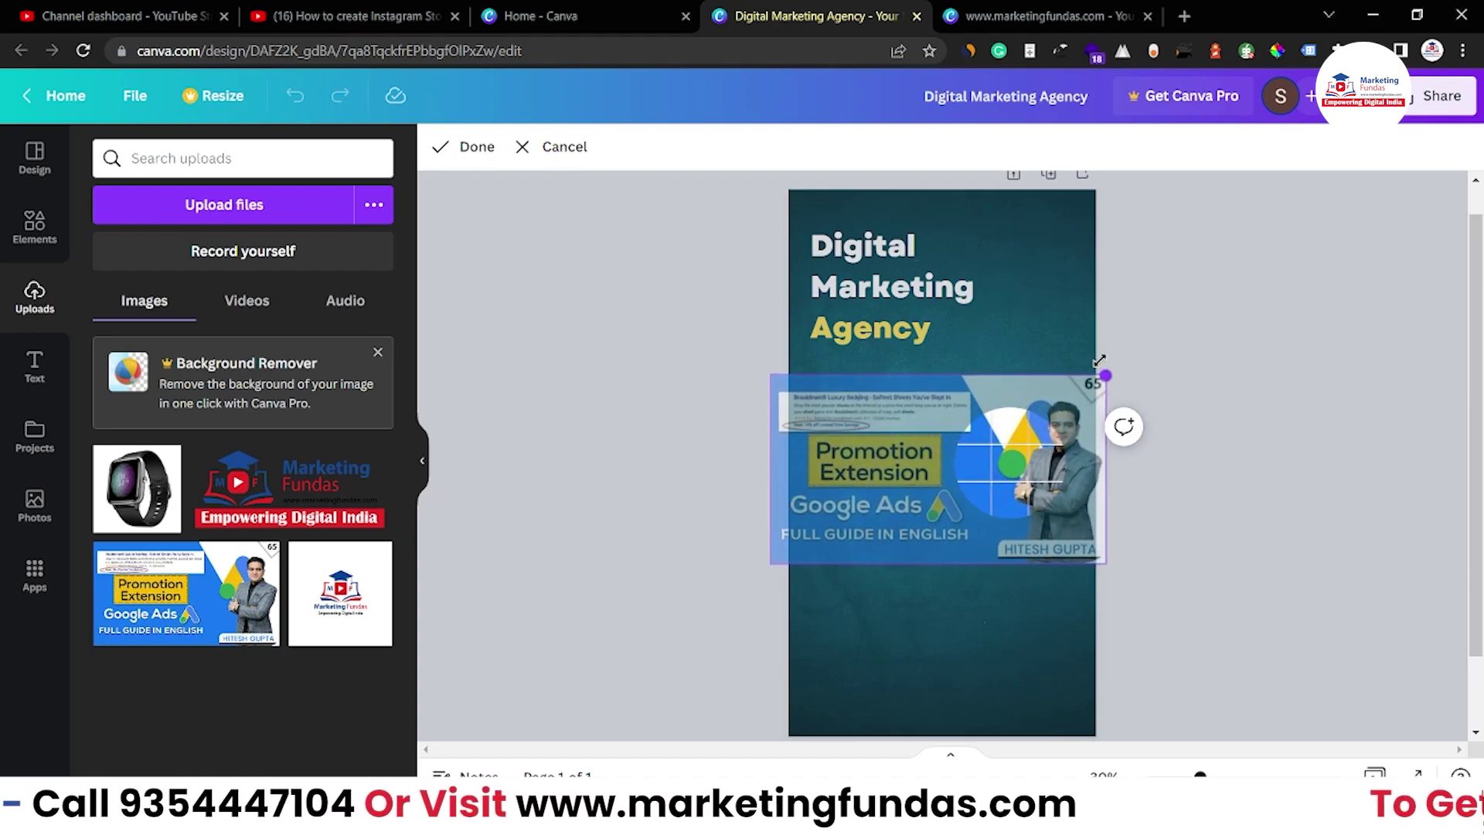
drag(878, 531, 832, 542)
click(1190, 538)
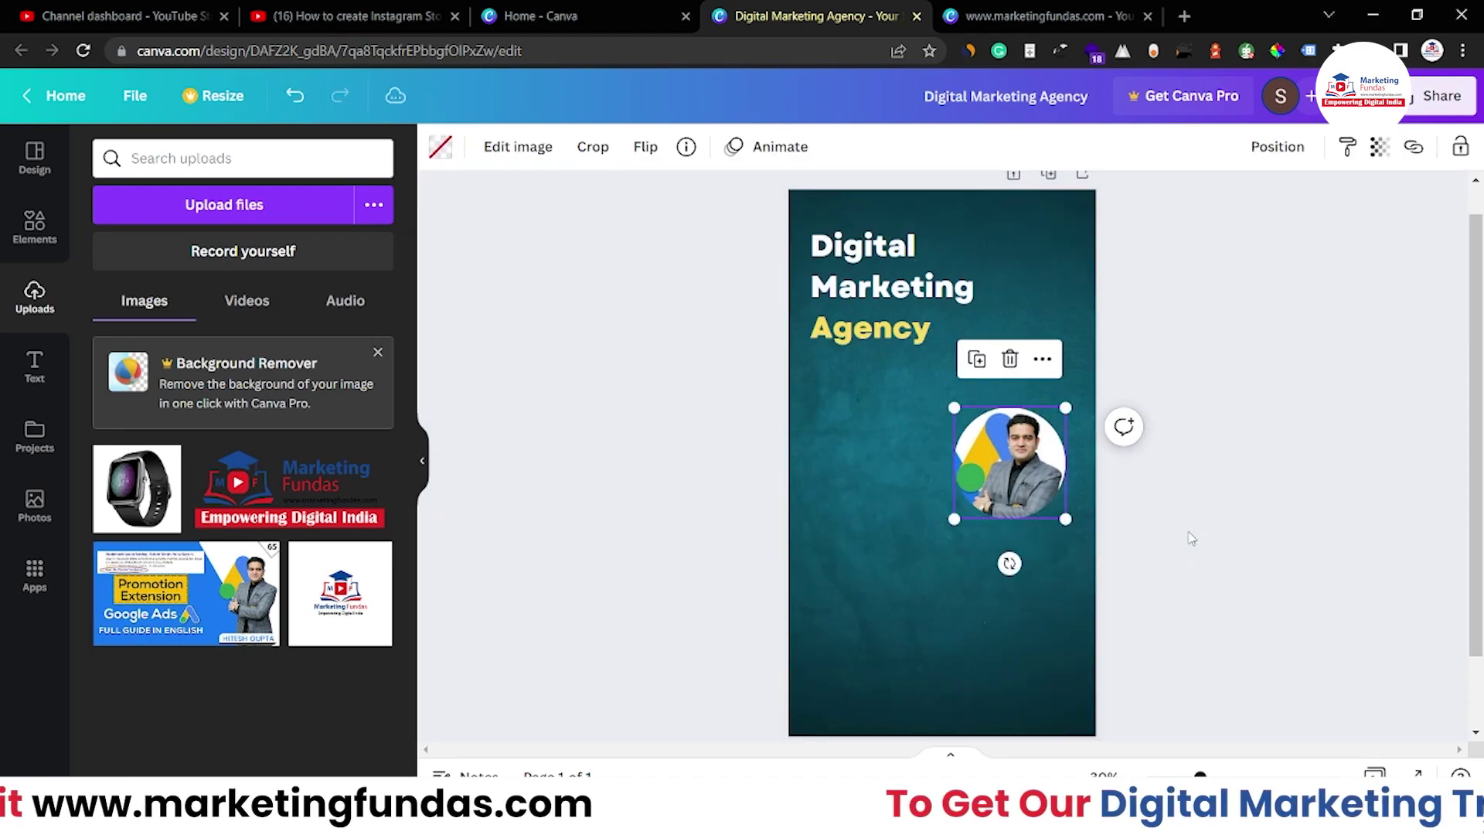
drag(1065, 518, 1078, 530)
click(1236, 499)
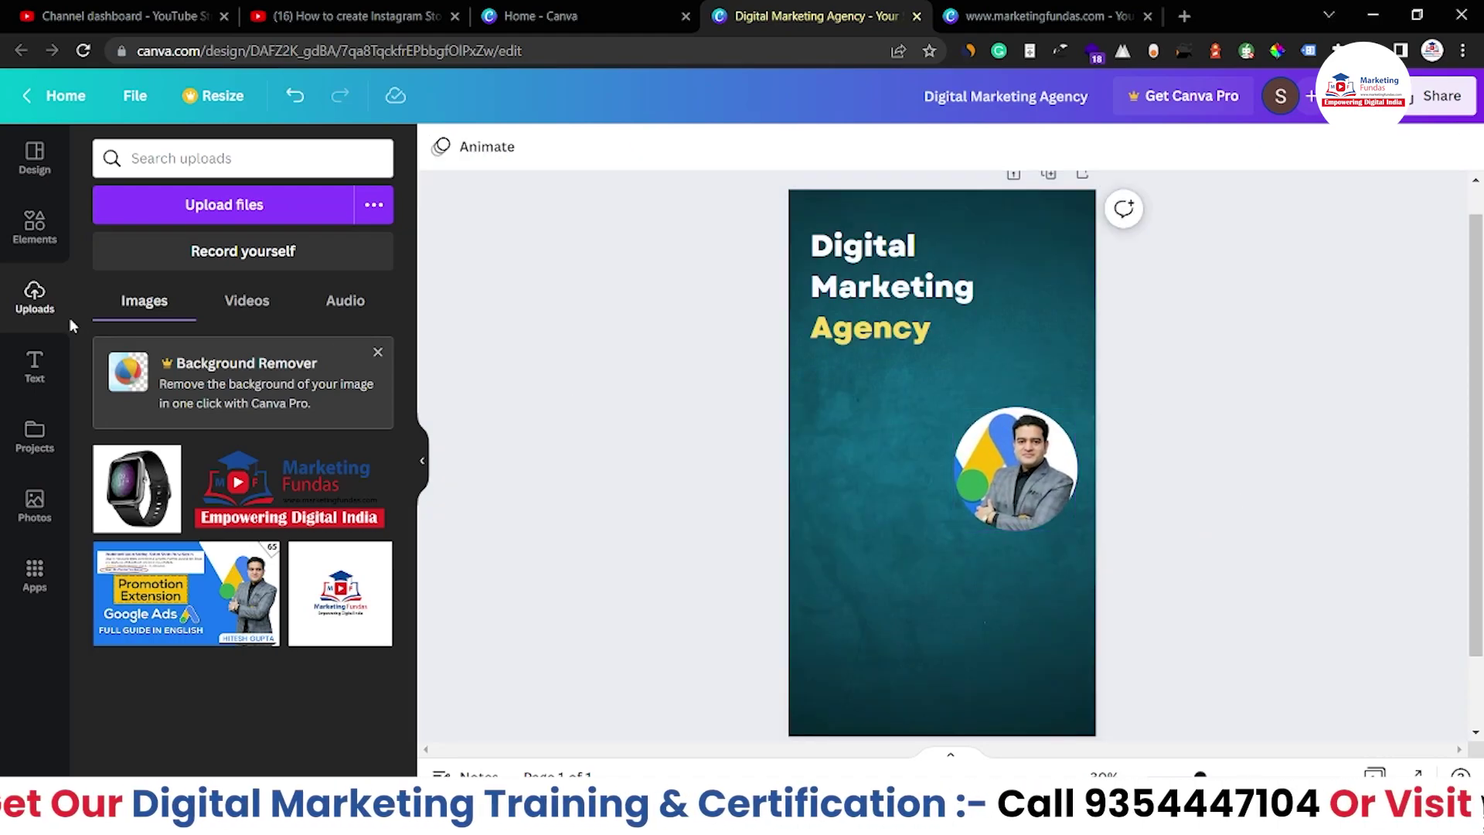
Search the elements for 'circle' and add an outlined circle to the story.
click(43, 255)
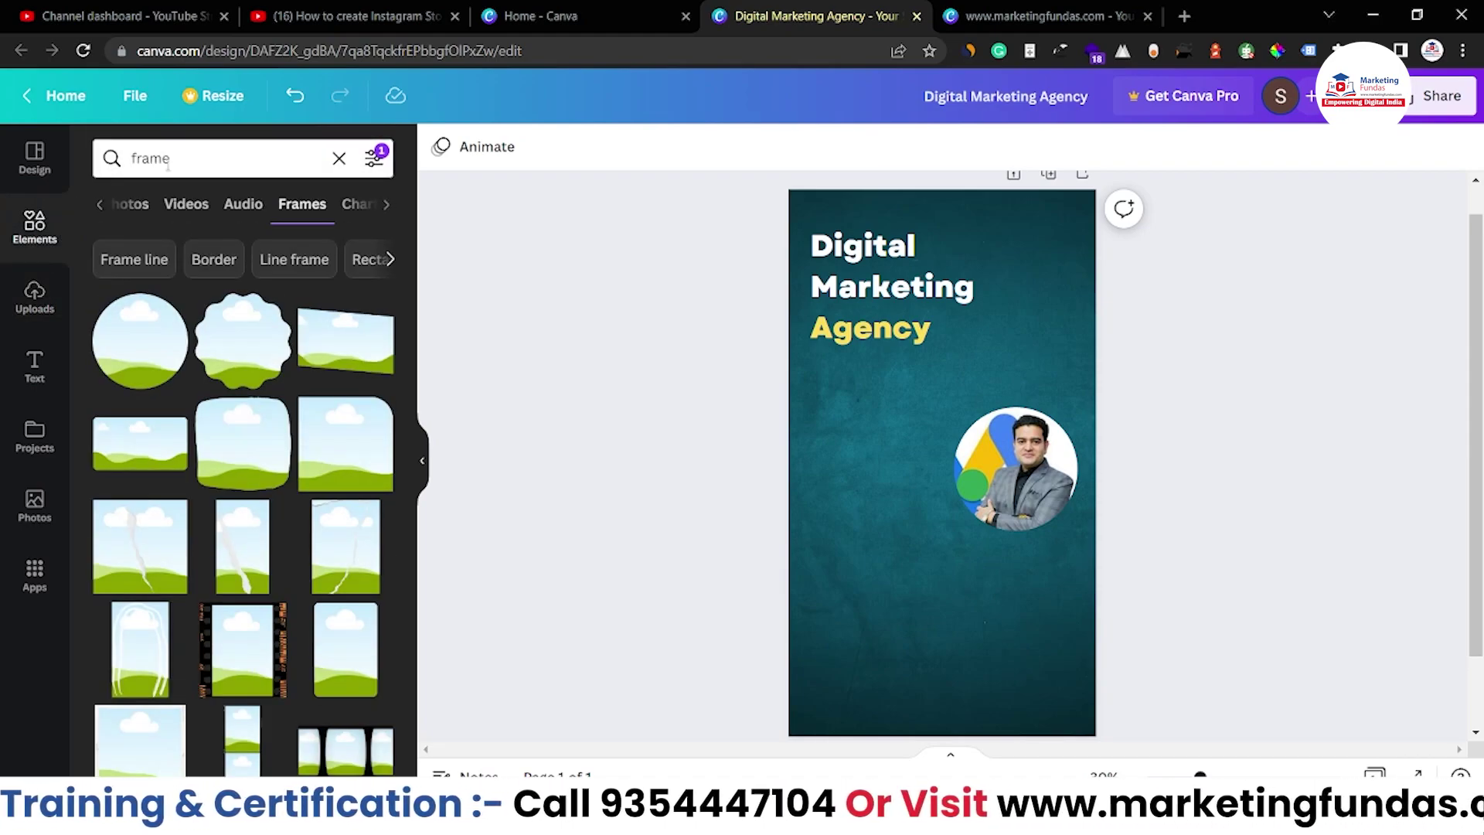
click(335, 156)
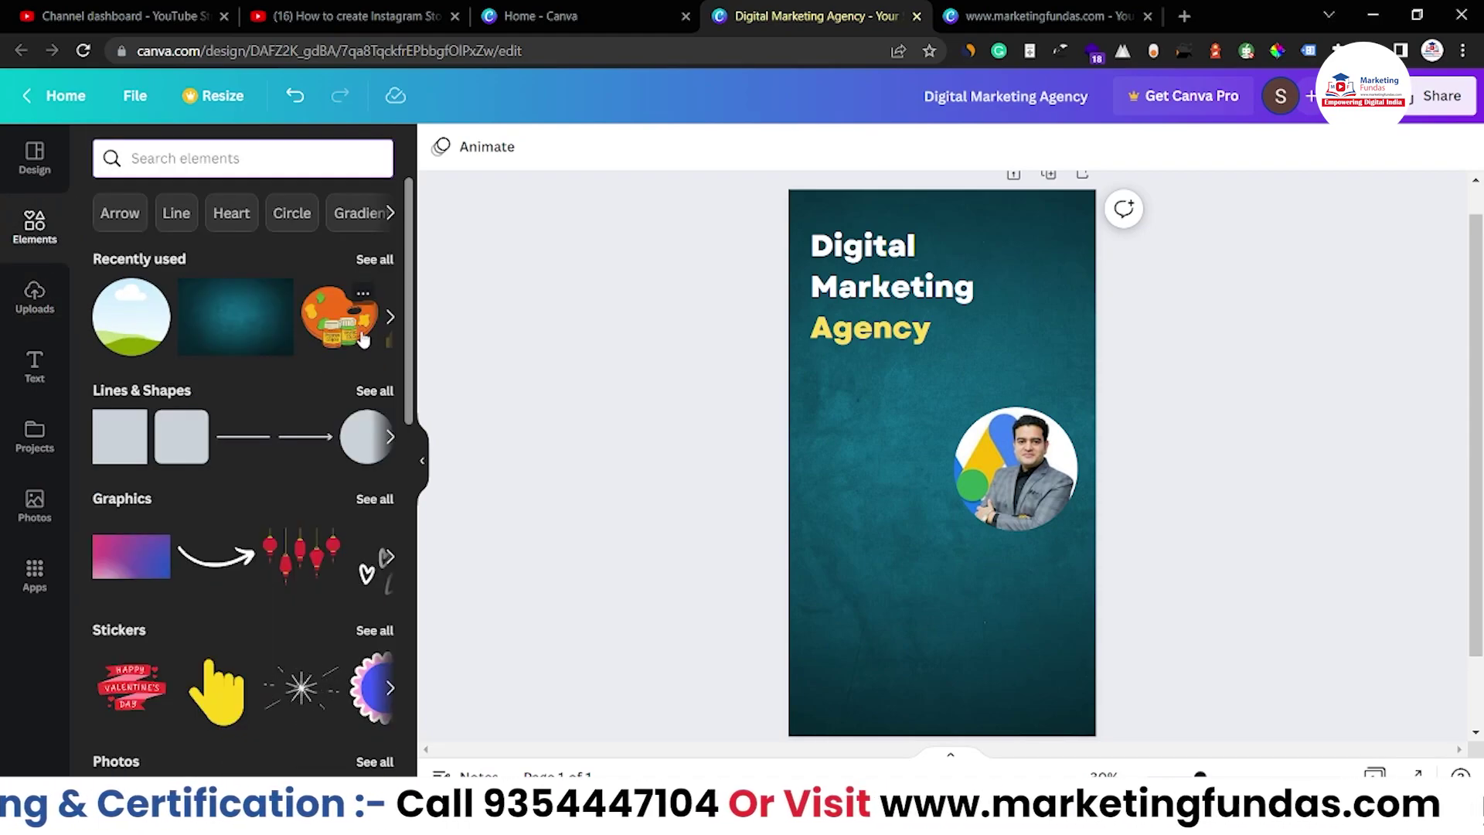
click(375, 390)
scroll(244, 583, down, 3)
click(105, 143)
click(175, 151)
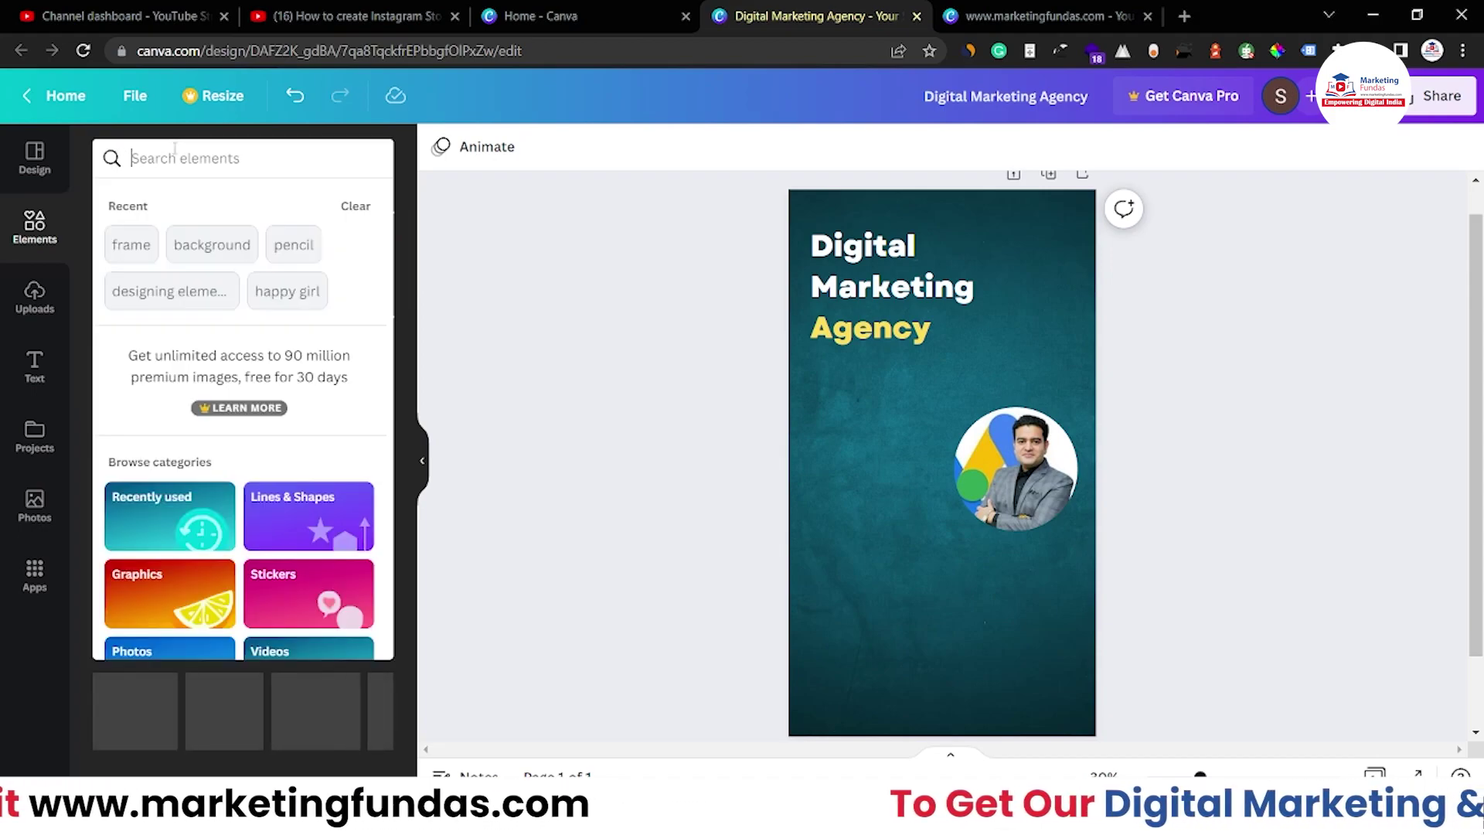
text(circle)
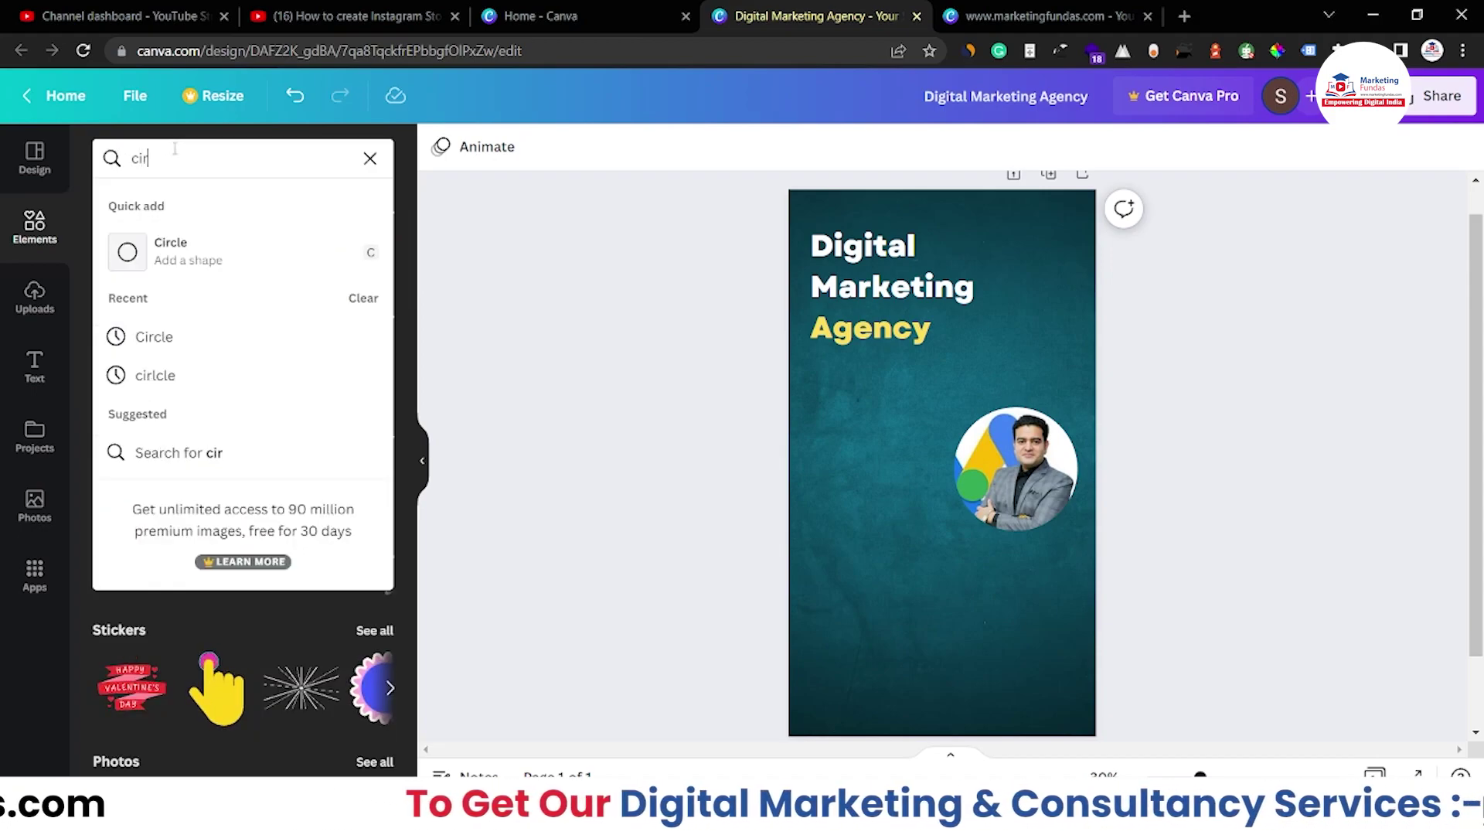
key(Return)
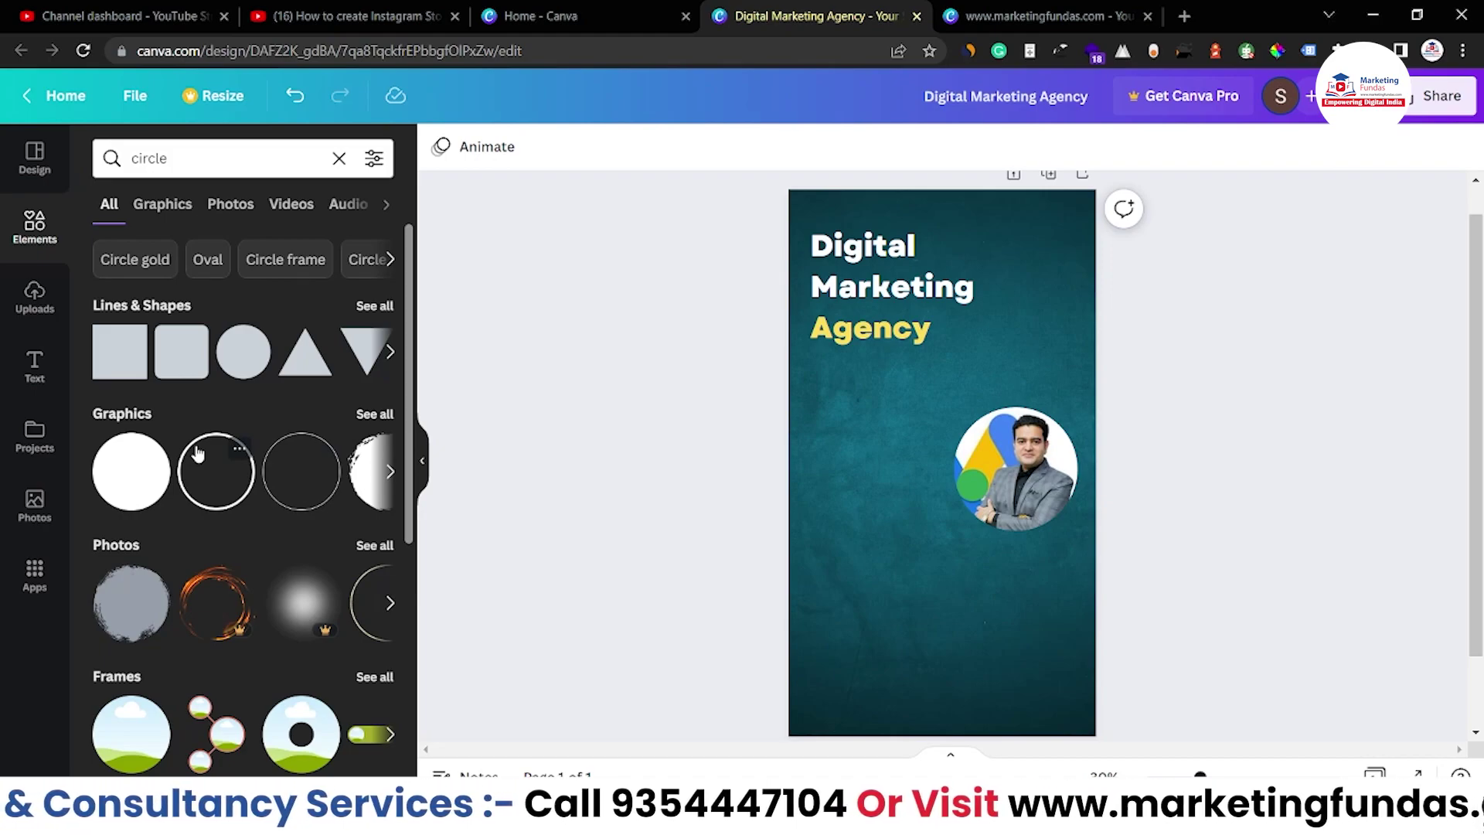
click(197, 456)
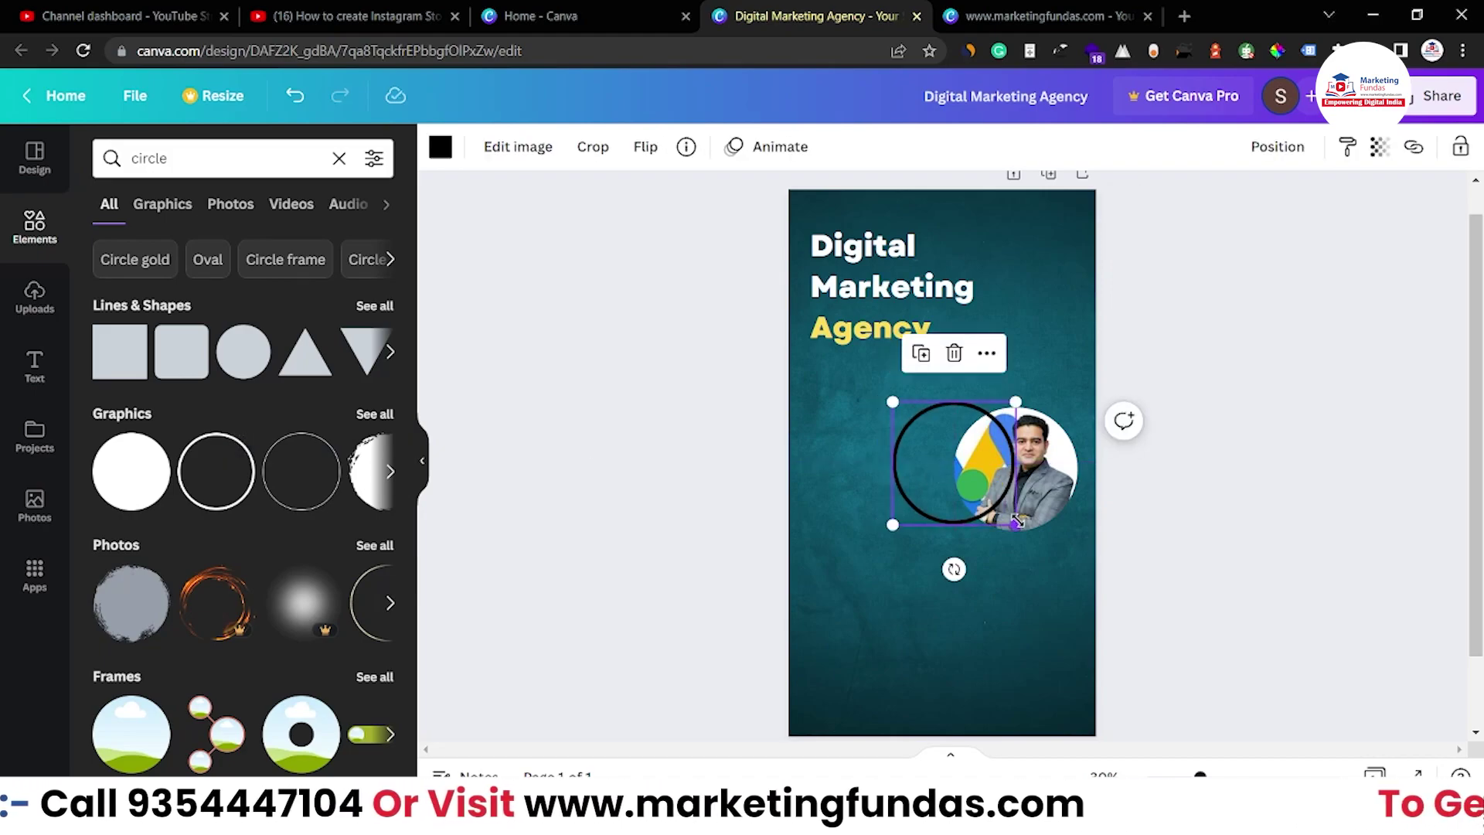
Fit the outline circle around the round photo and colour it white.
drag(1019, 524, 1036, 545)
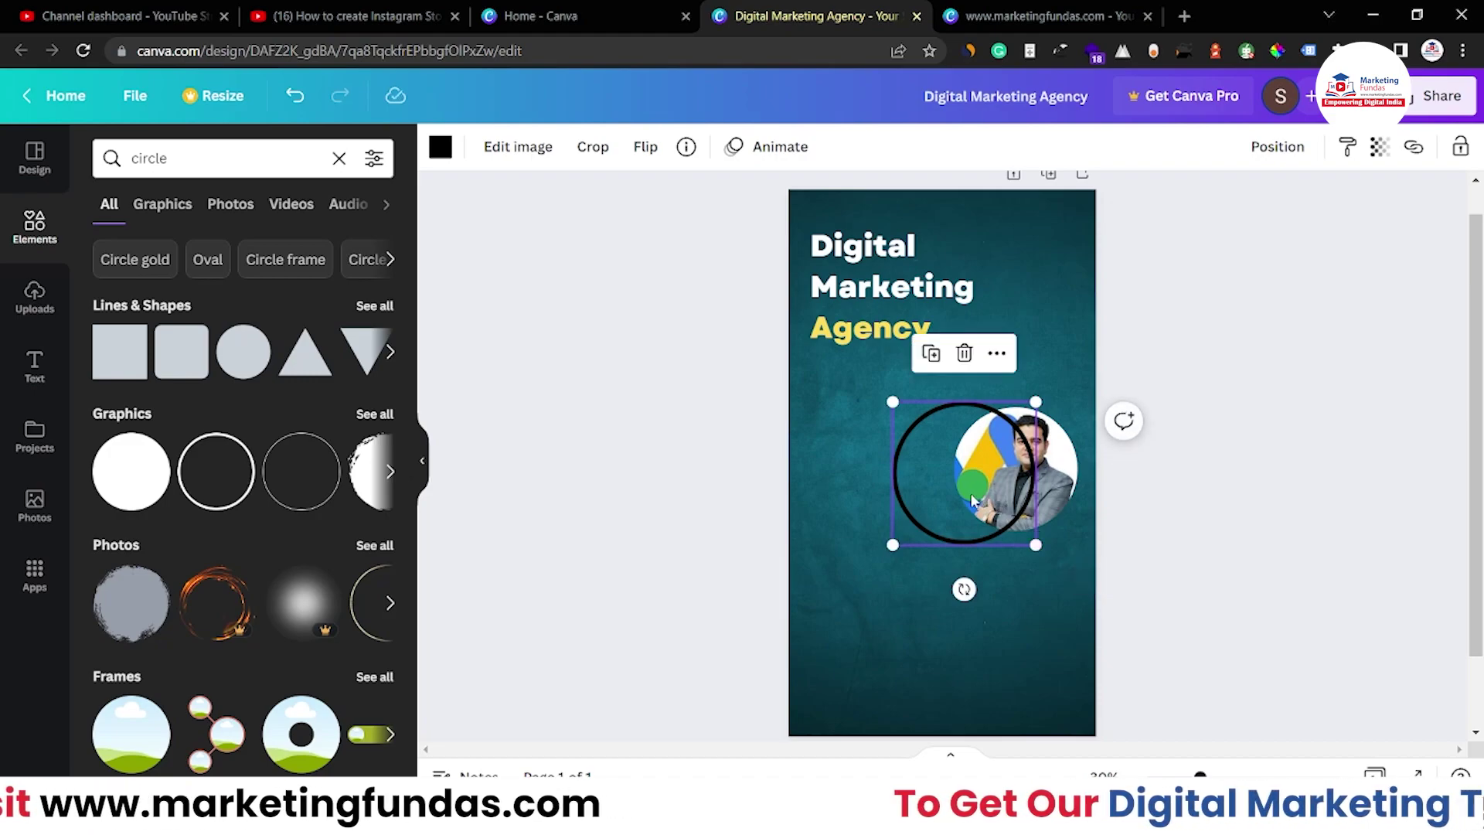
drag(974, 493, 1022, 489)
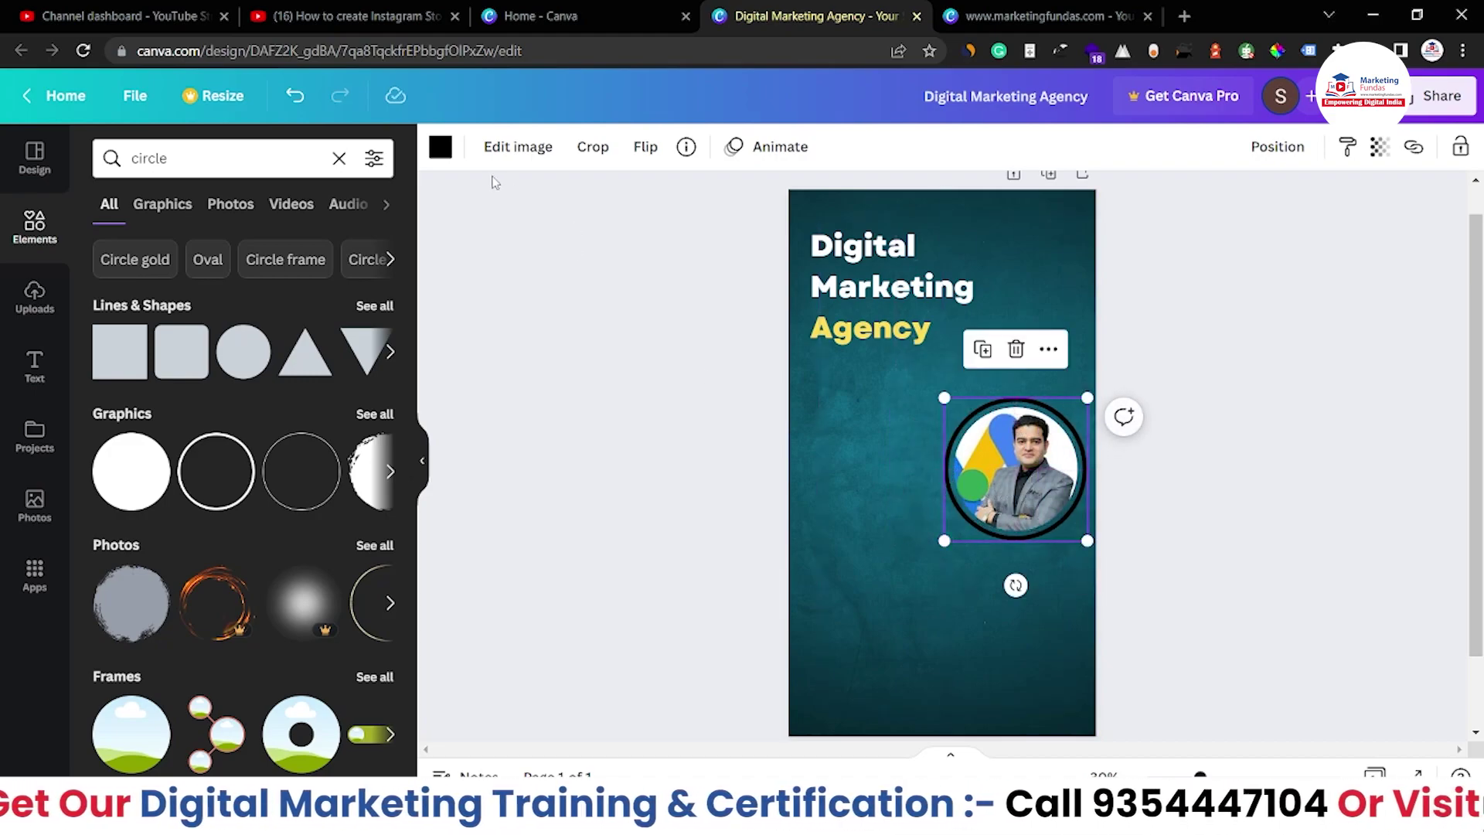
click(440, 147)
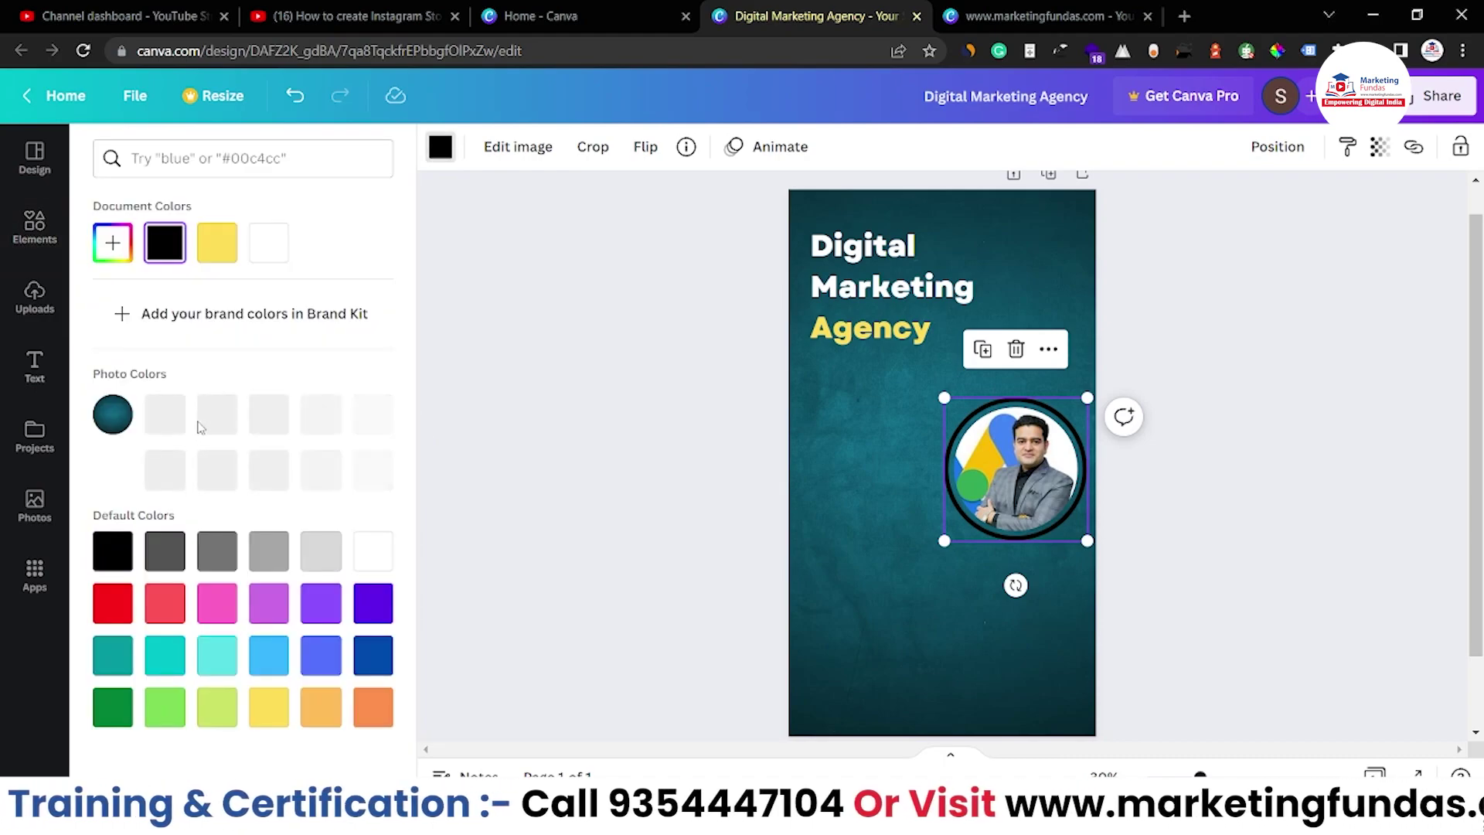
click(265, 246)
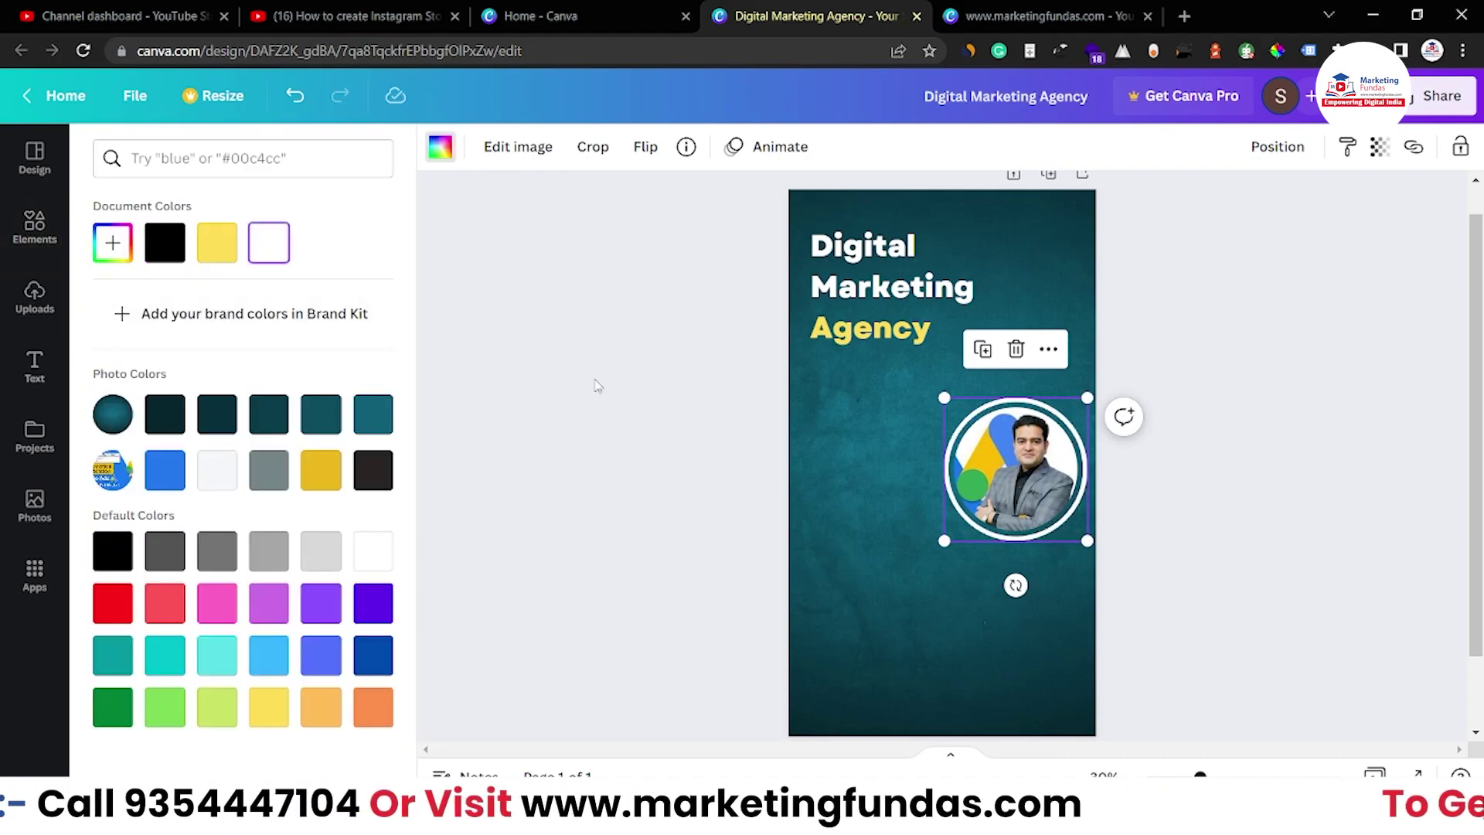
click(624, 395)
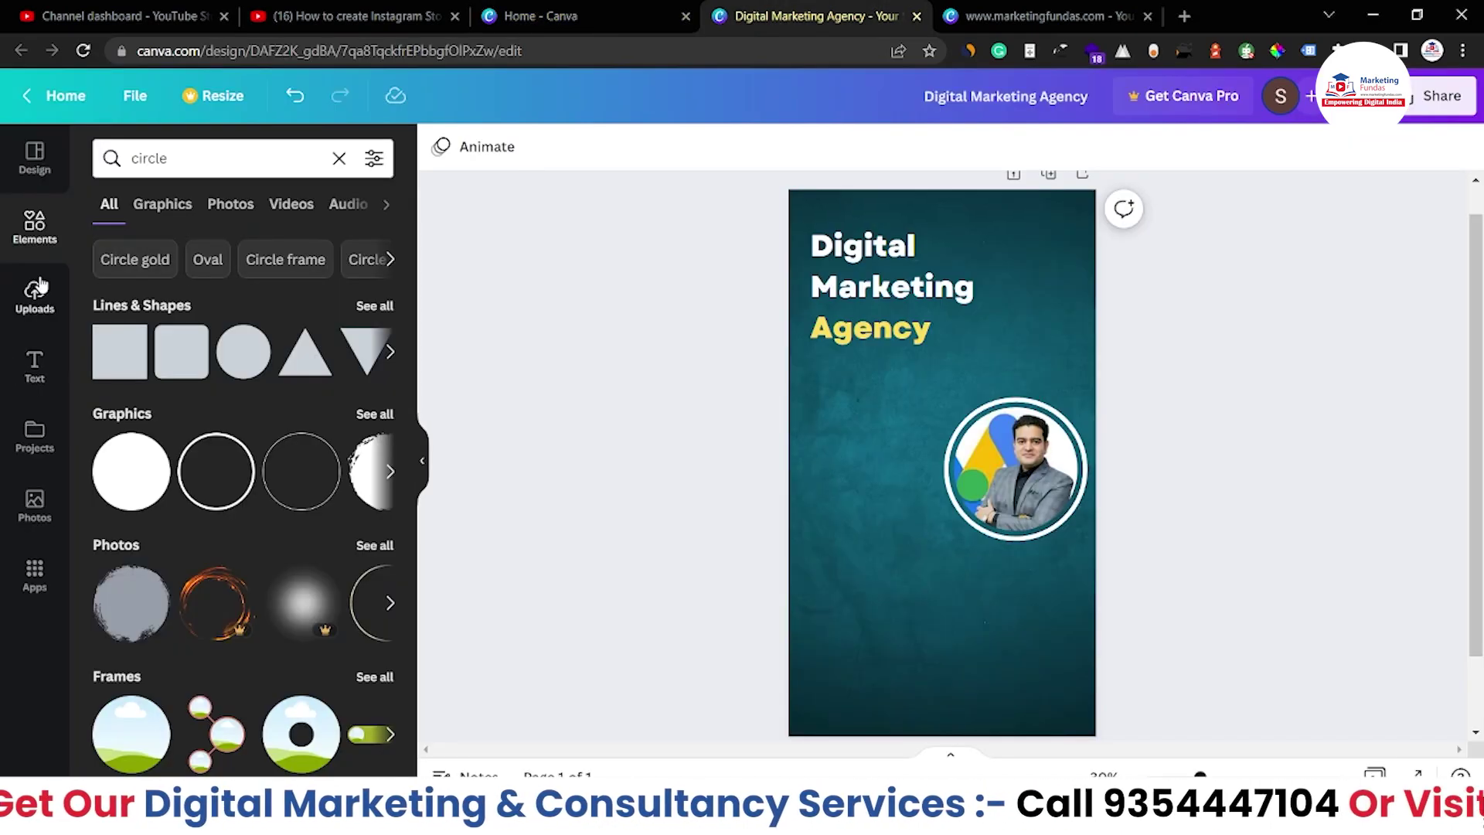
click(41, 360)
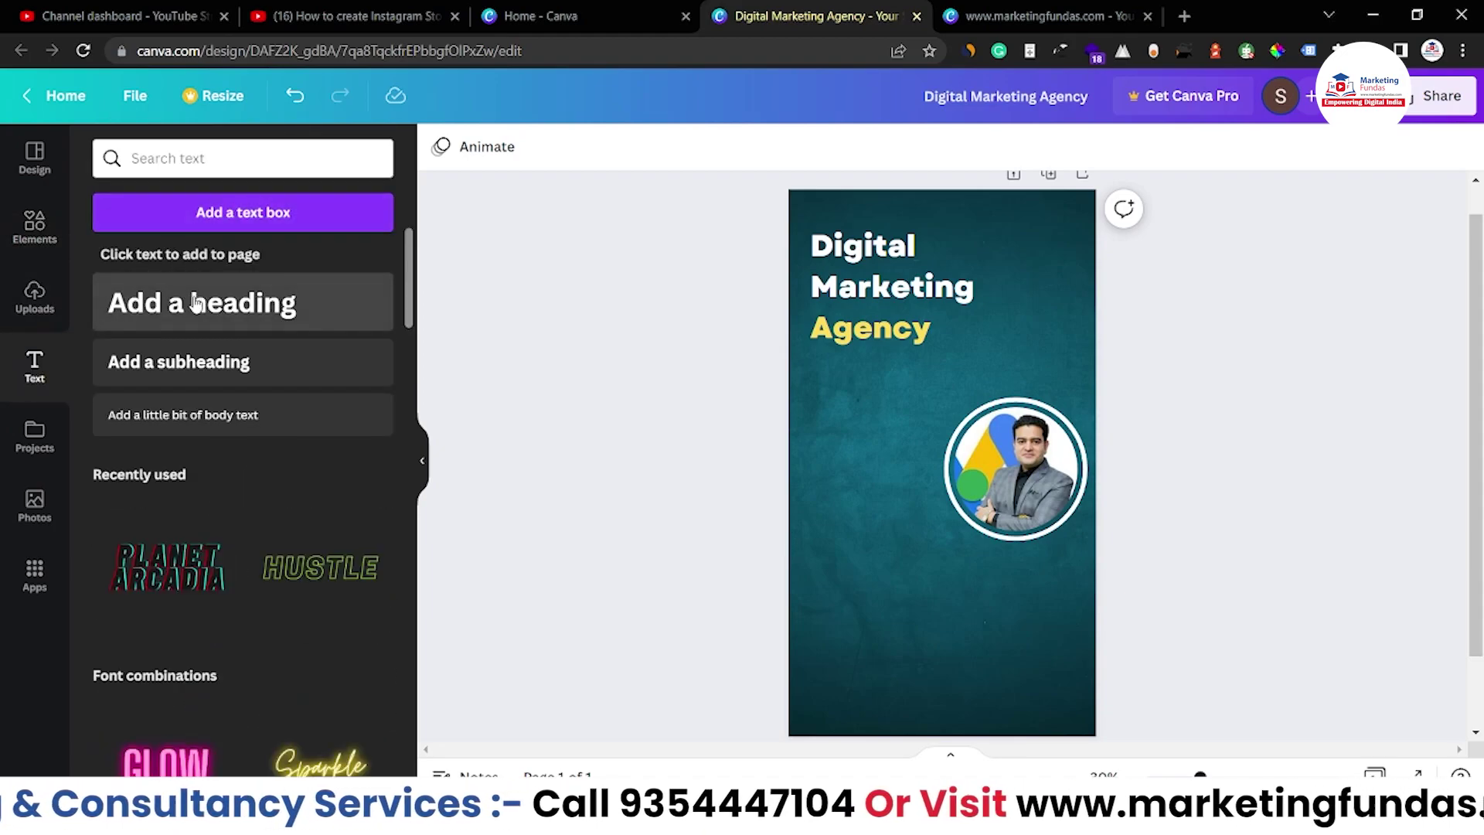
Add a text box with three lines: Google Ads, Facebook Ads and SMO.
click(195, 303)
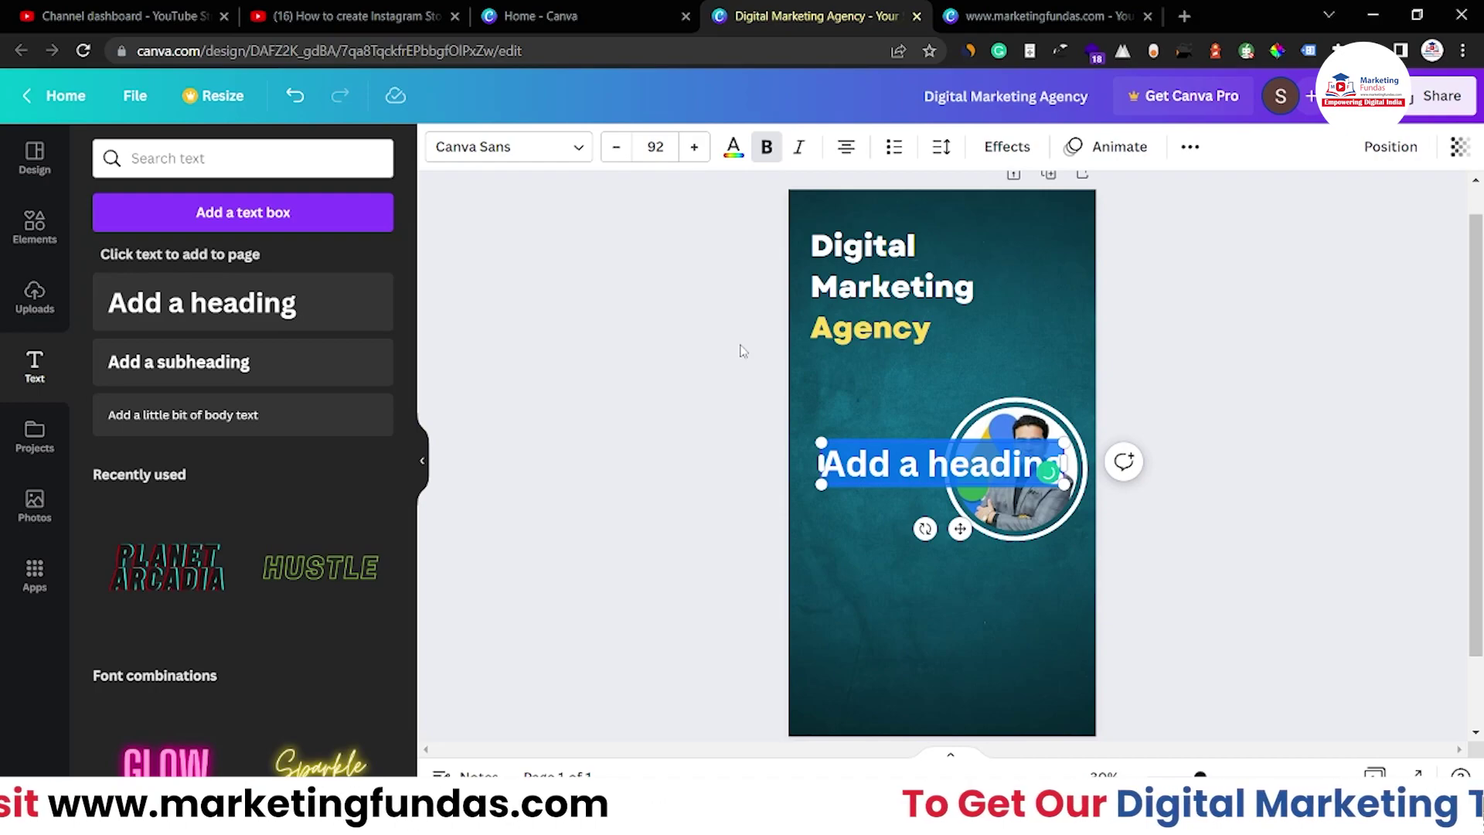
text(Ad)
key(BackSpace)
key(BackSpace)
text(Google Ads)
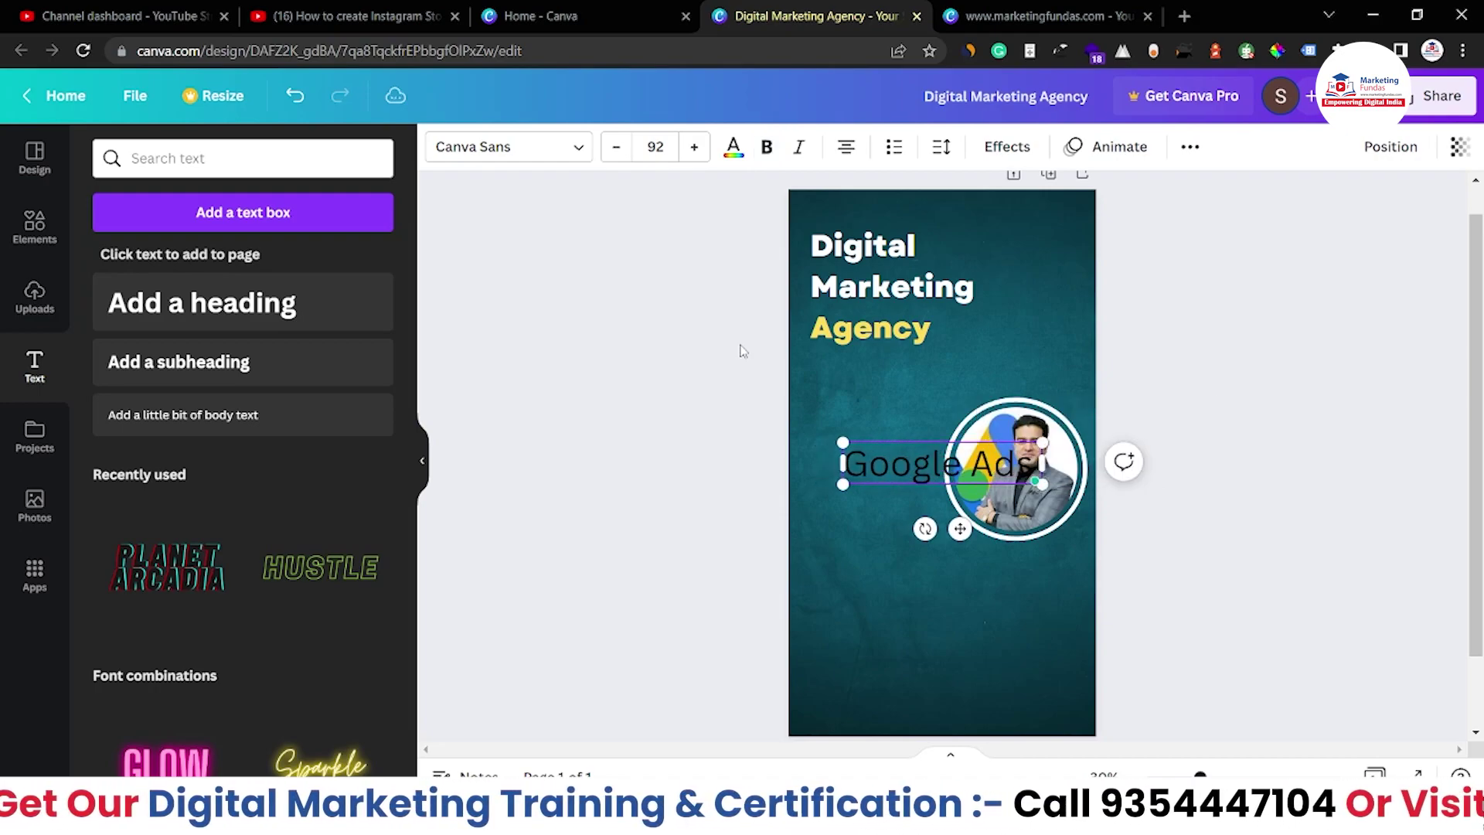
key(Return)
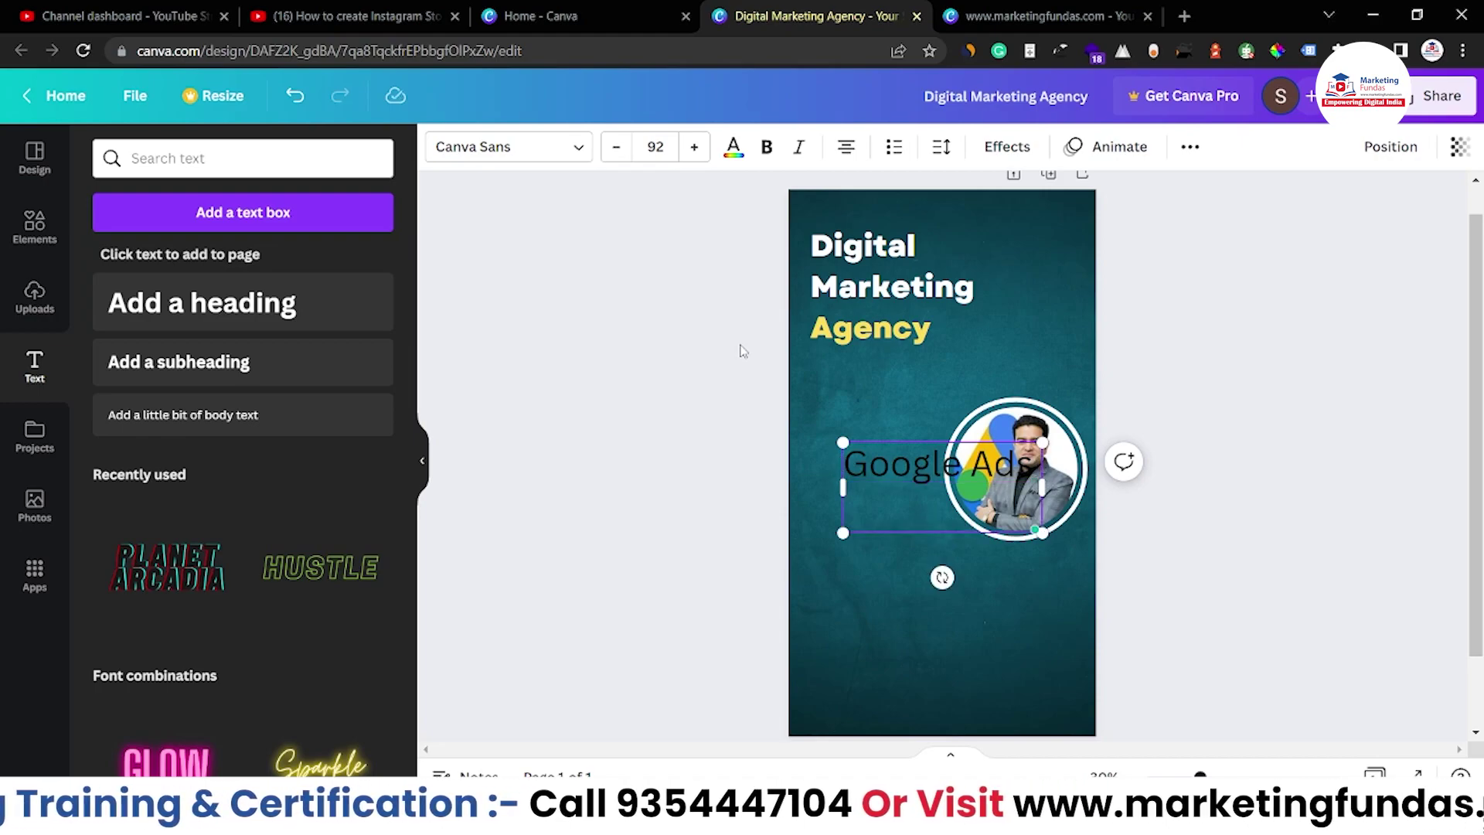
text(Facebpp)
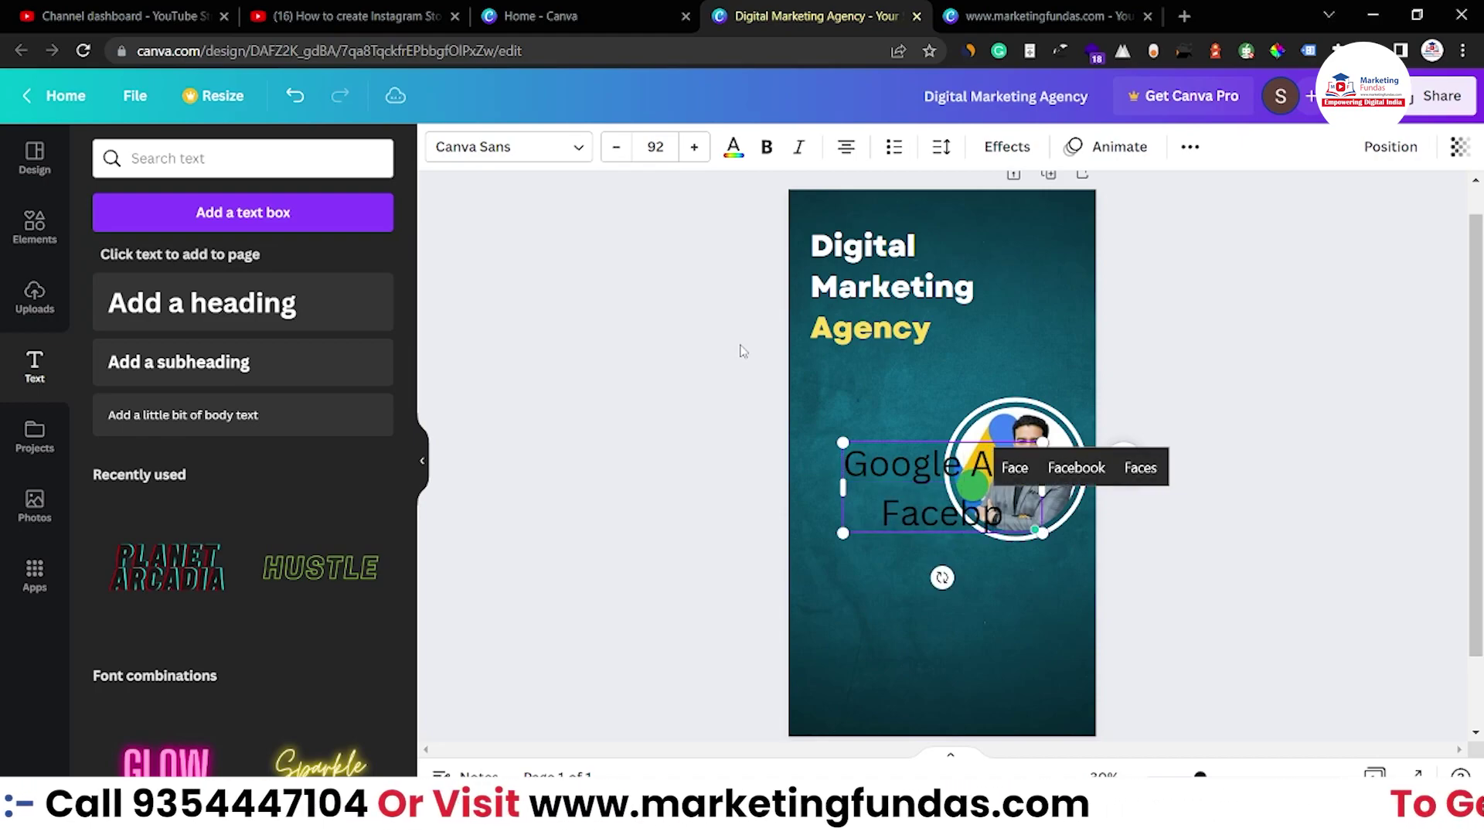
key(BackSpace)
key(BackSpace)
text(ook)
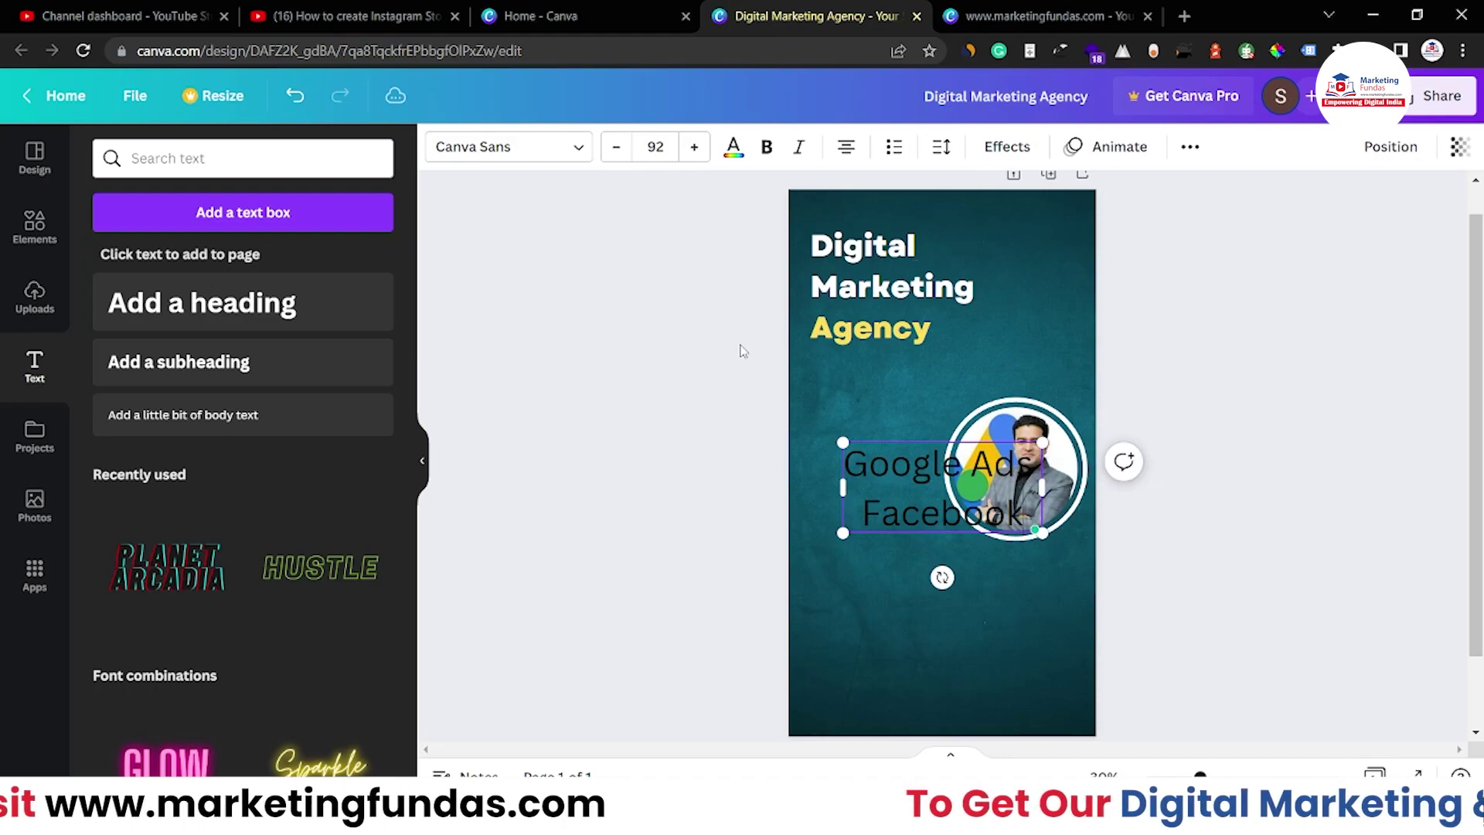
text( Ads)
key(Return)
text(S)
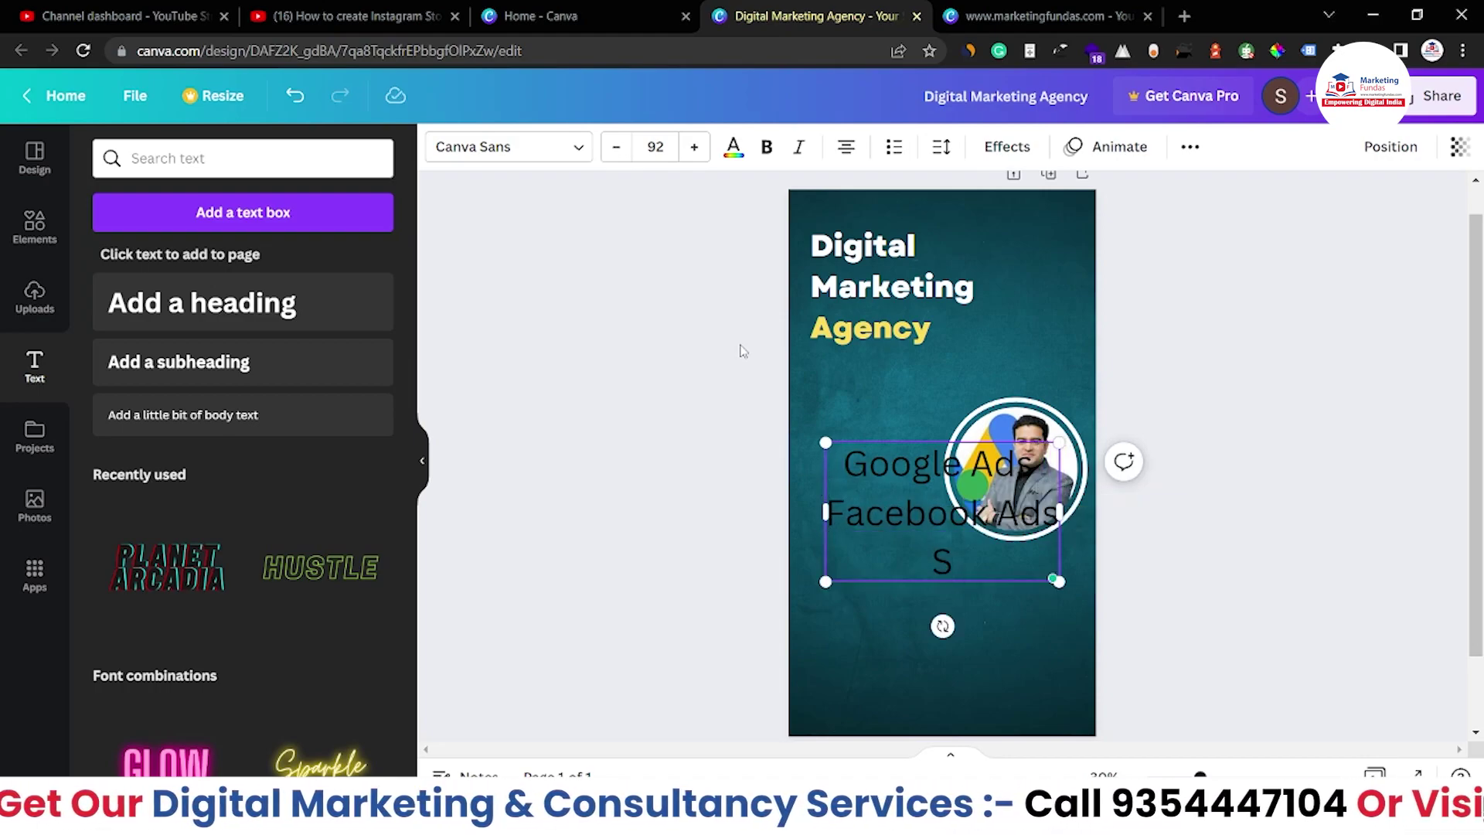
text(oMO)
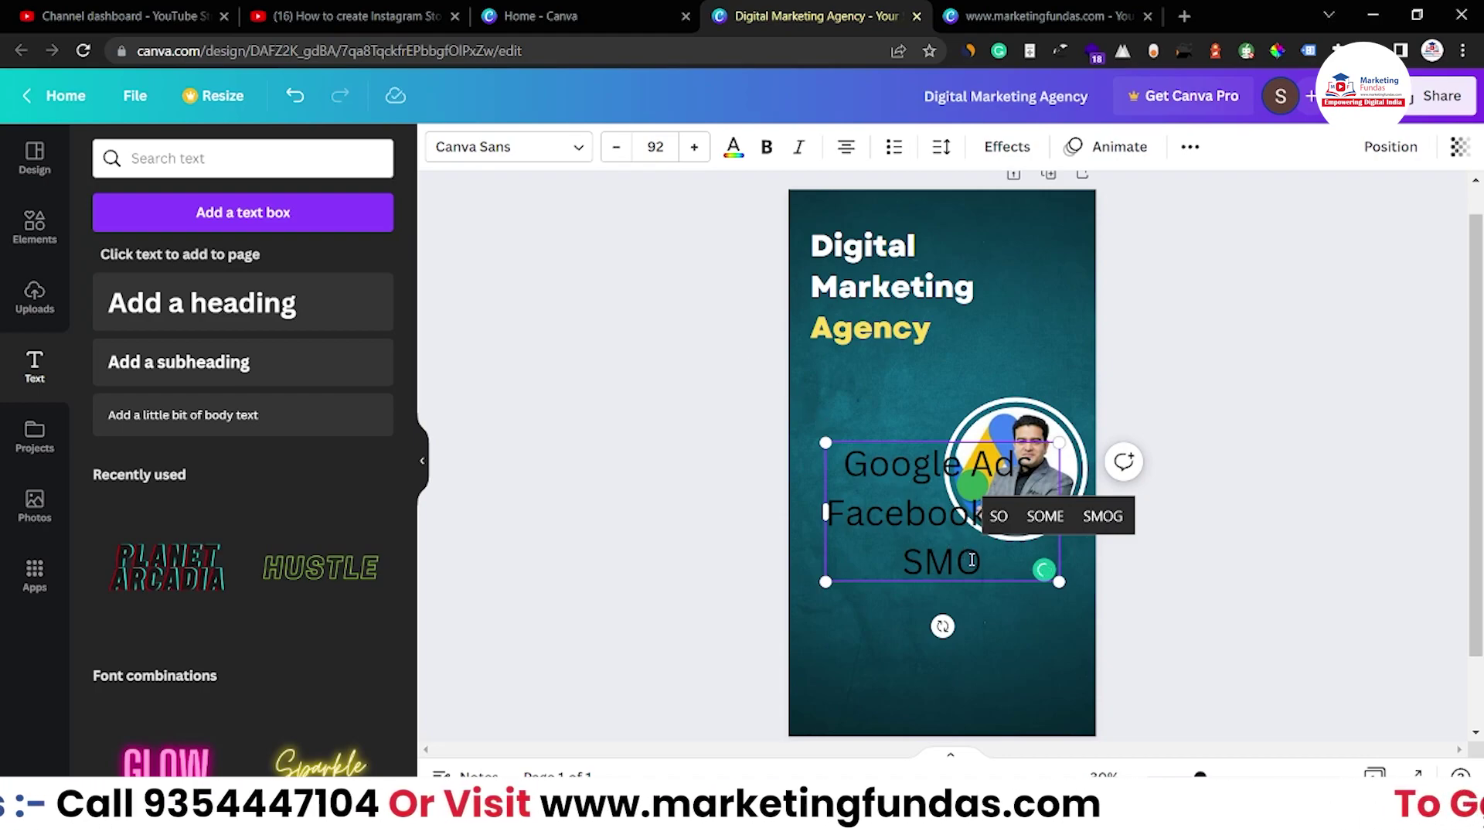
Format the three service lines as a left-aligned bulleted list.
drag(972, 559, 845, 482)
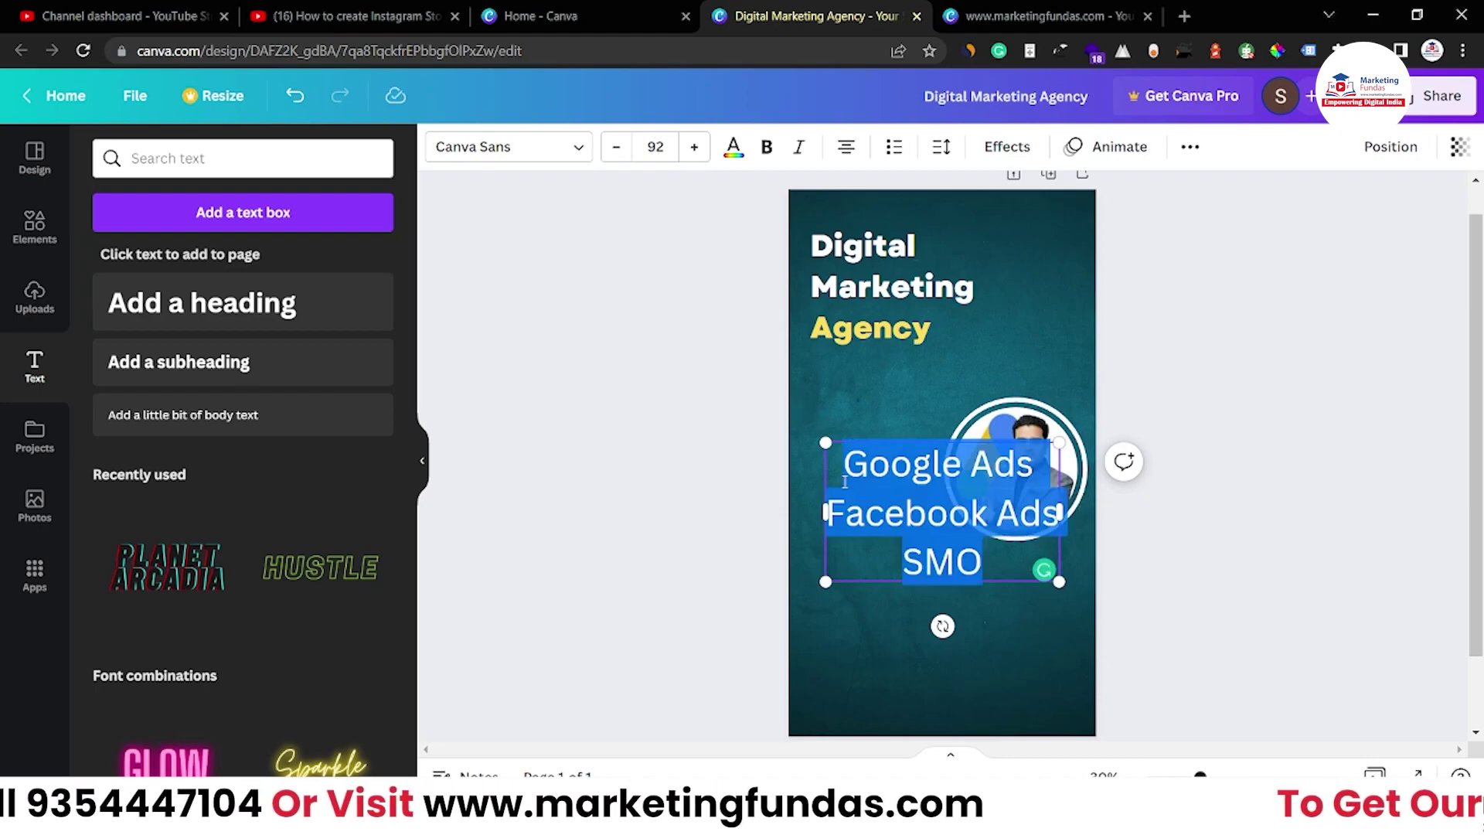
click(892, 147)
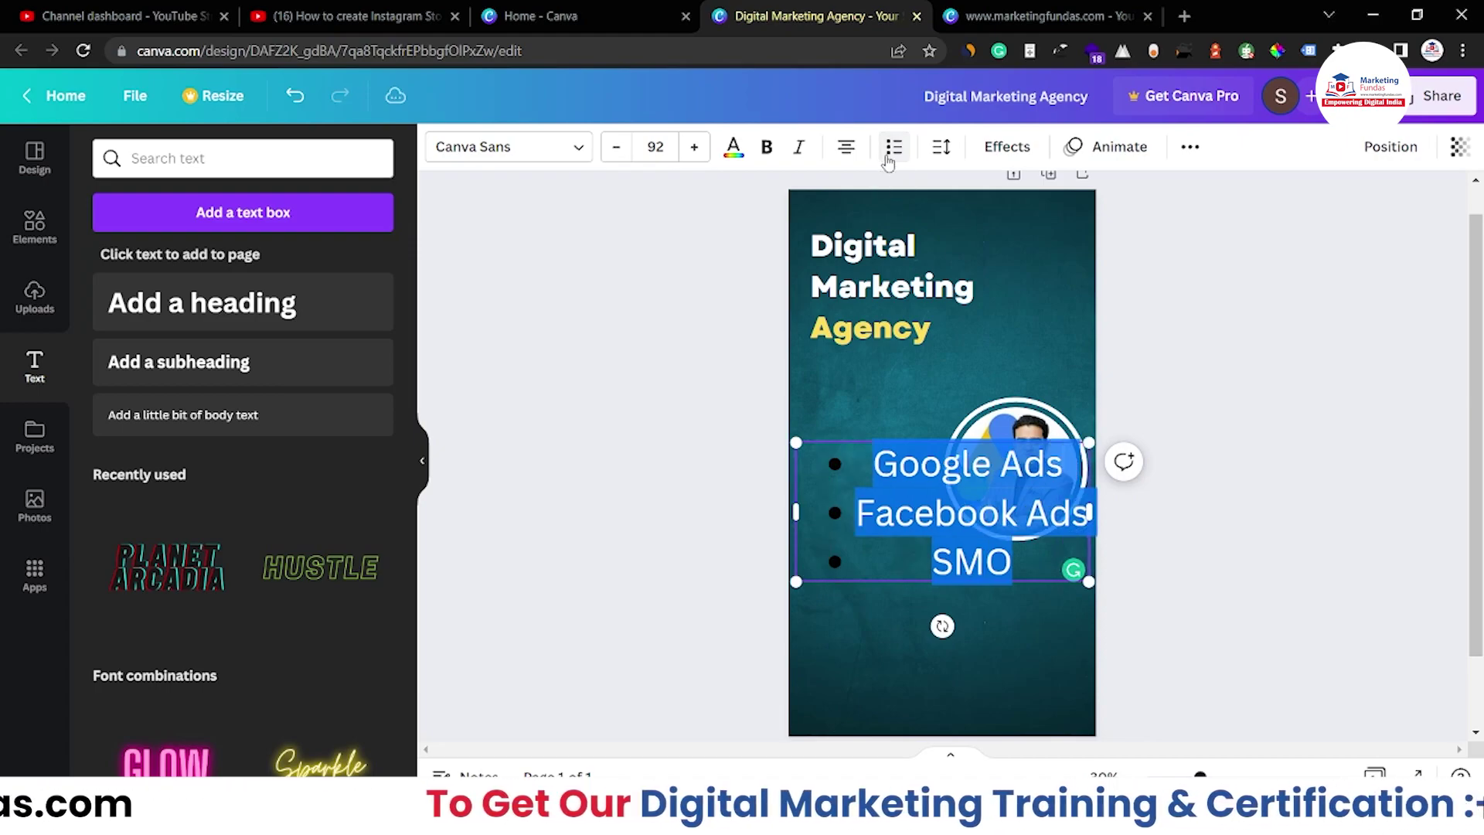
click(846, 147)
click(961, 544)
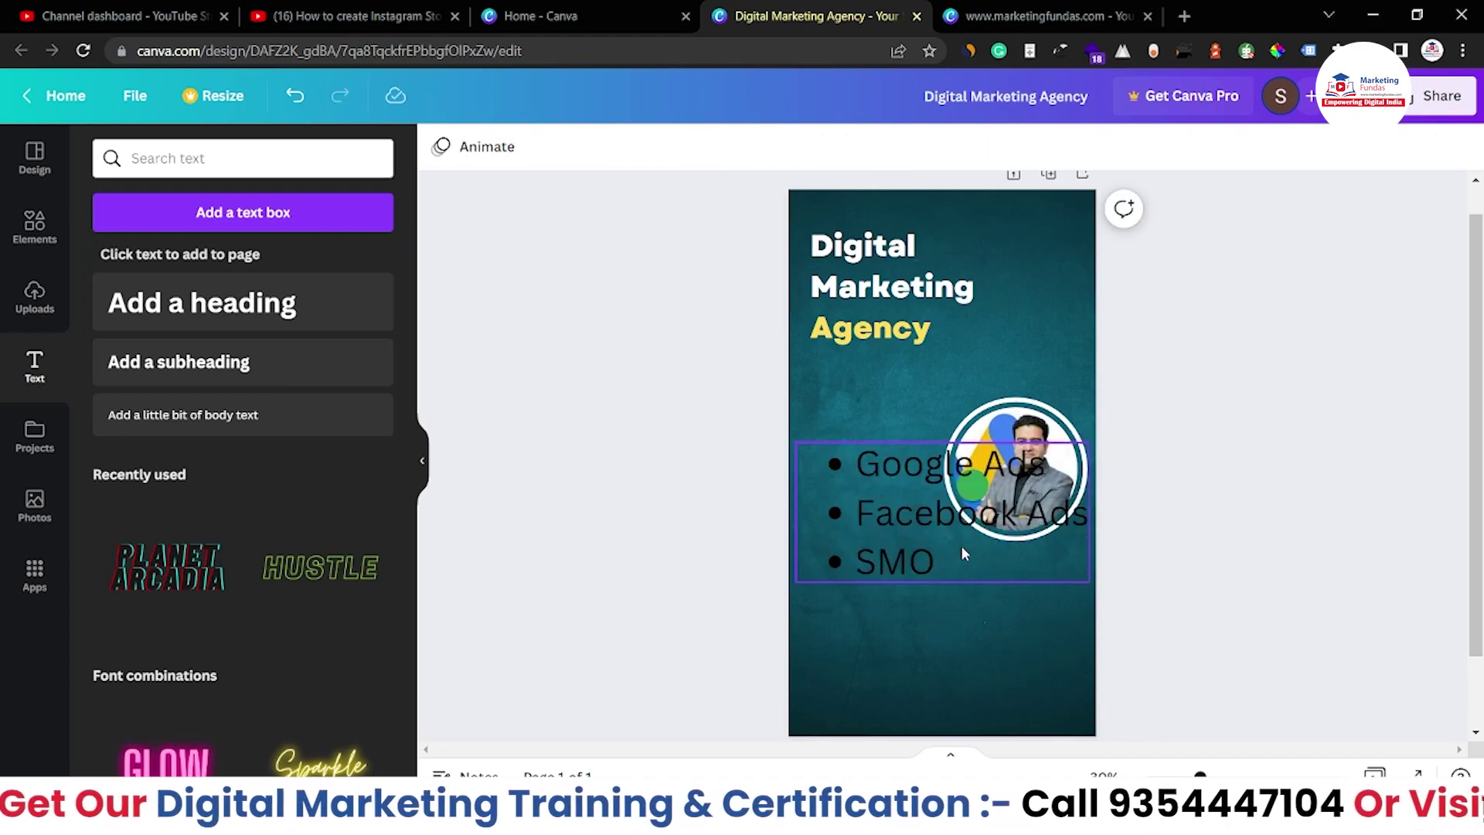
Apply the Garet ExtraBold font to all three bullet lines.
double_click(949, 555)
drag(949, 555, 860, 463)
click(508, 147)
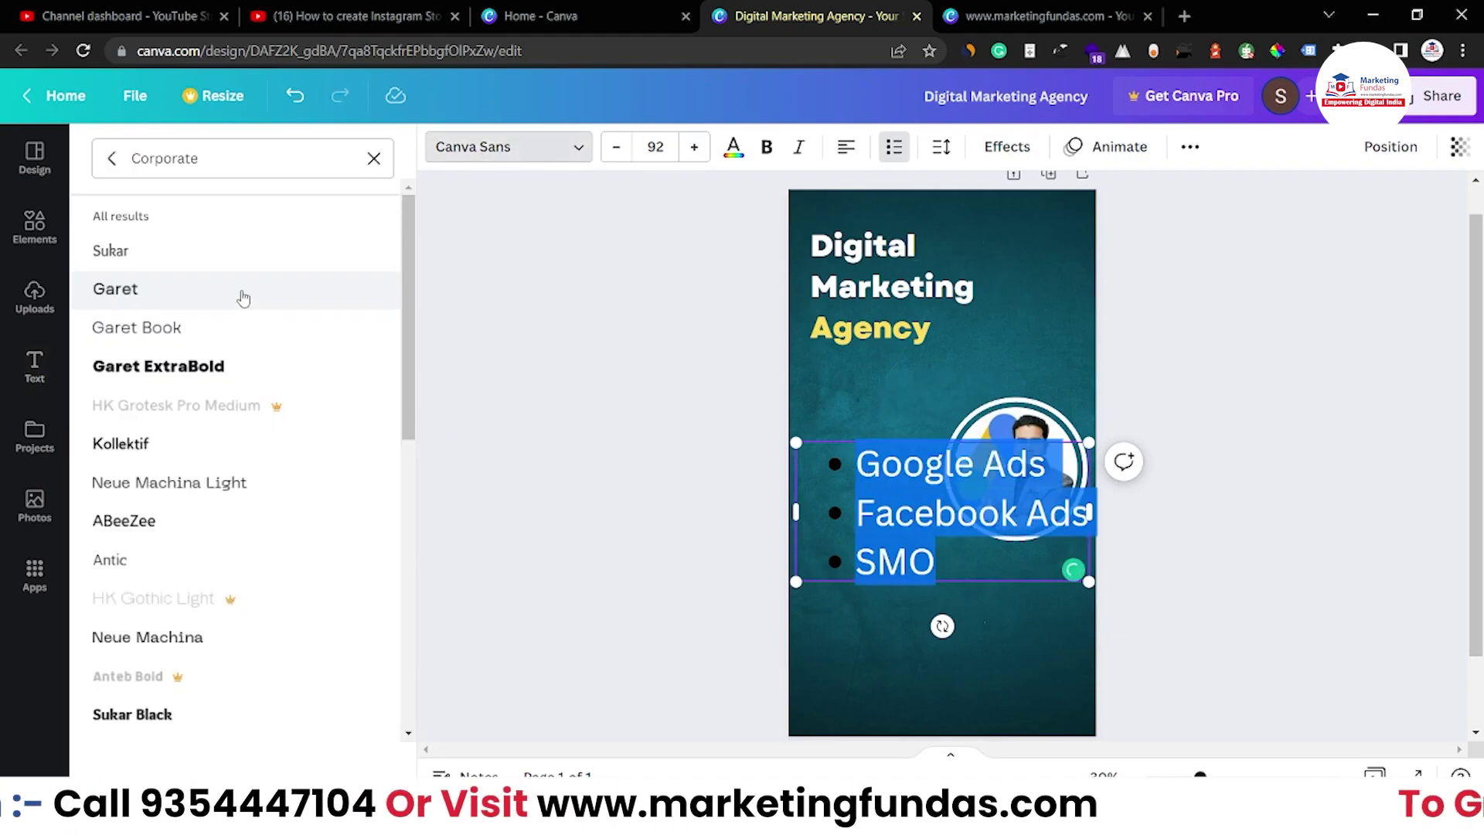
click(204, 364)
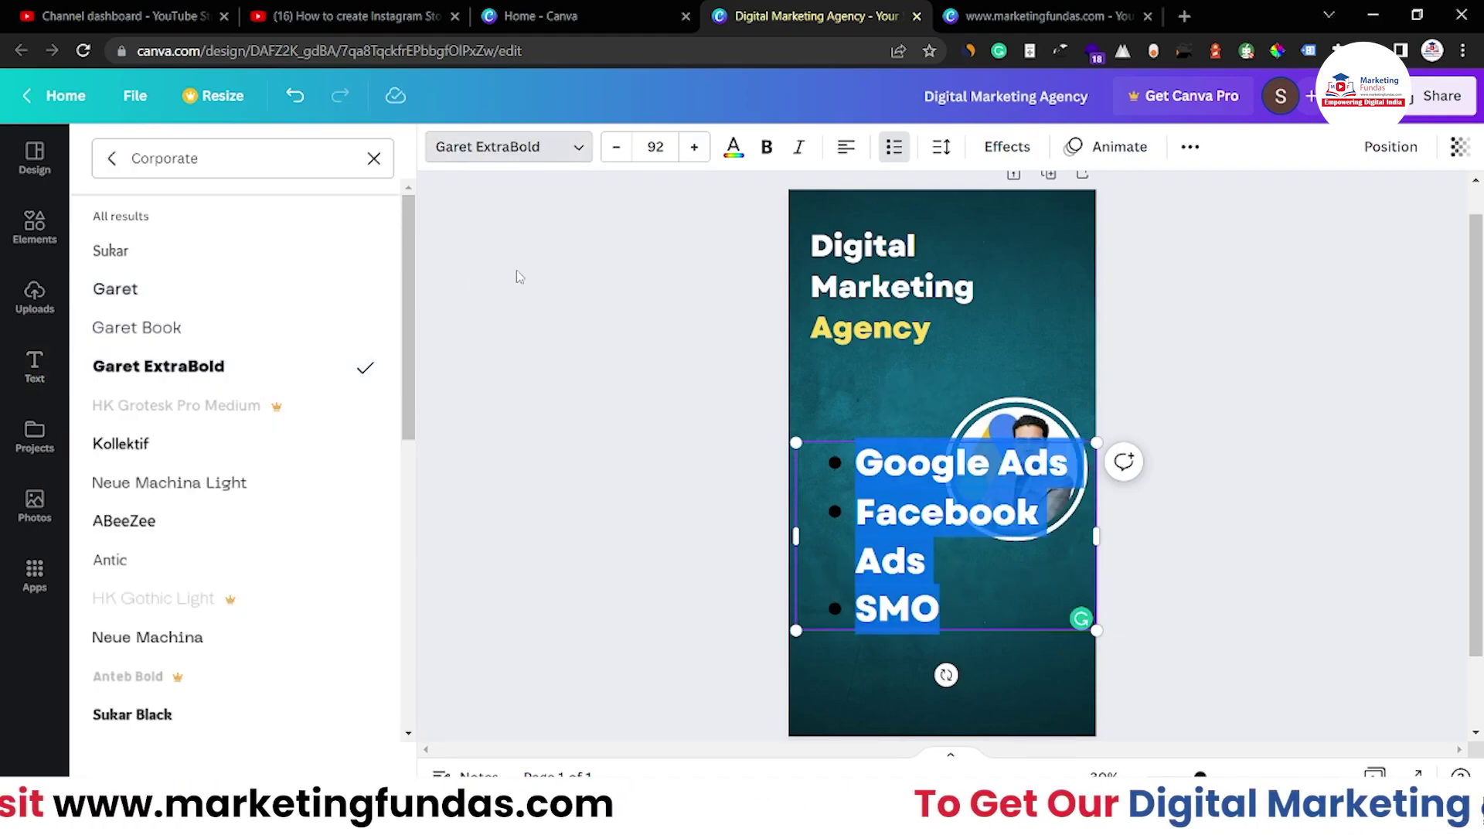
Shrink the bullet text to size 69 and move the list left beside the photo.
click(616, 149)
click(617, 148)
click(616, 148)
click(617, 148)
click(616, 149)
click(616, 148)
click(617, 149)
click(617, 148)
click(616, 148)
click(617, 148)
click(617, 148)
click(617, 148)
click(617, 148)
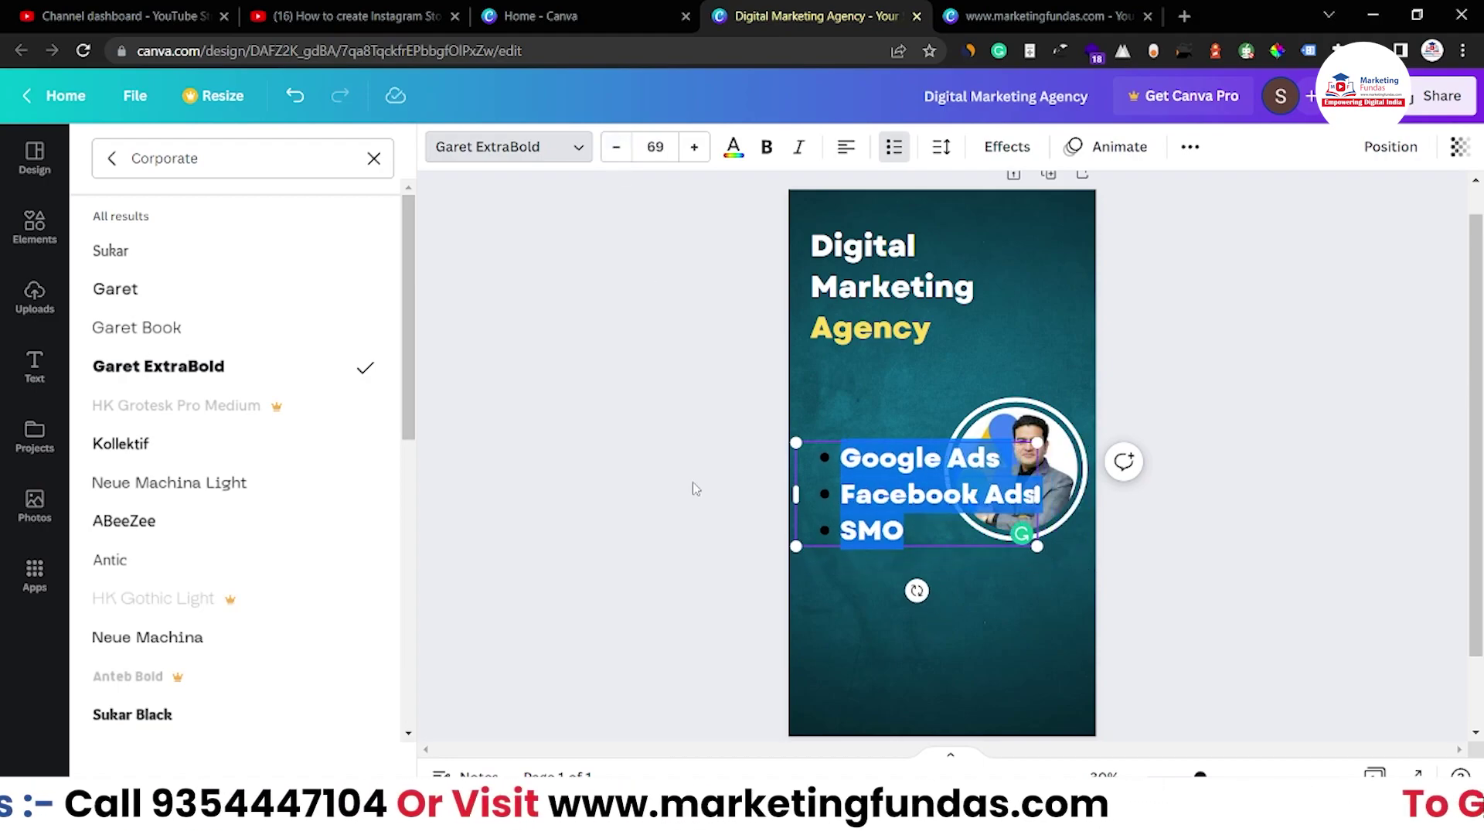
drag(796, 443, 852, 467)
click(981, 574)
drag(971, 527, 931, 501)
Make the bullet text white and enlarge the list slightly.
triple_click(877, 464)
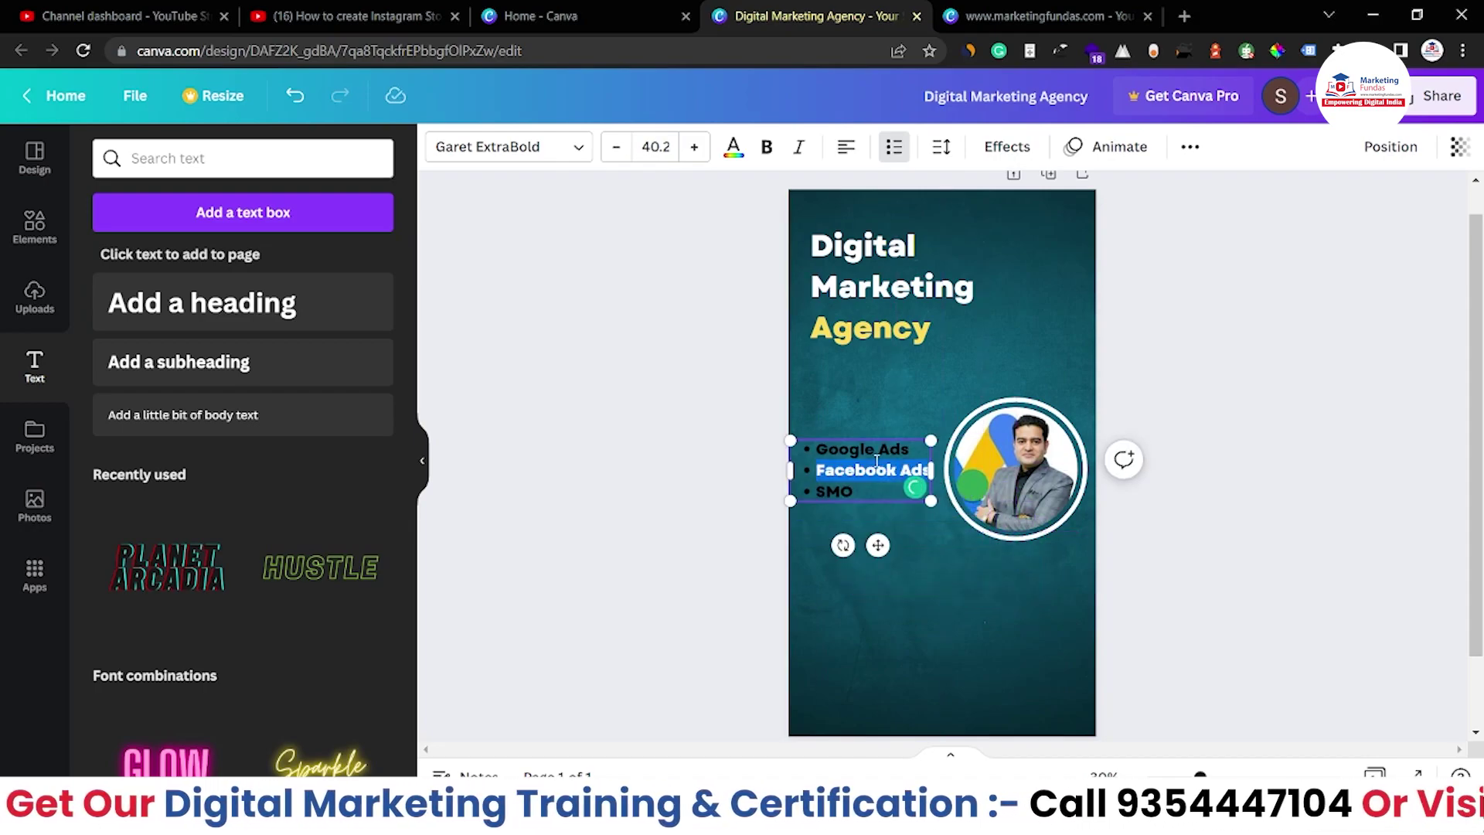
key(ctrl+a)
click(734, 147)
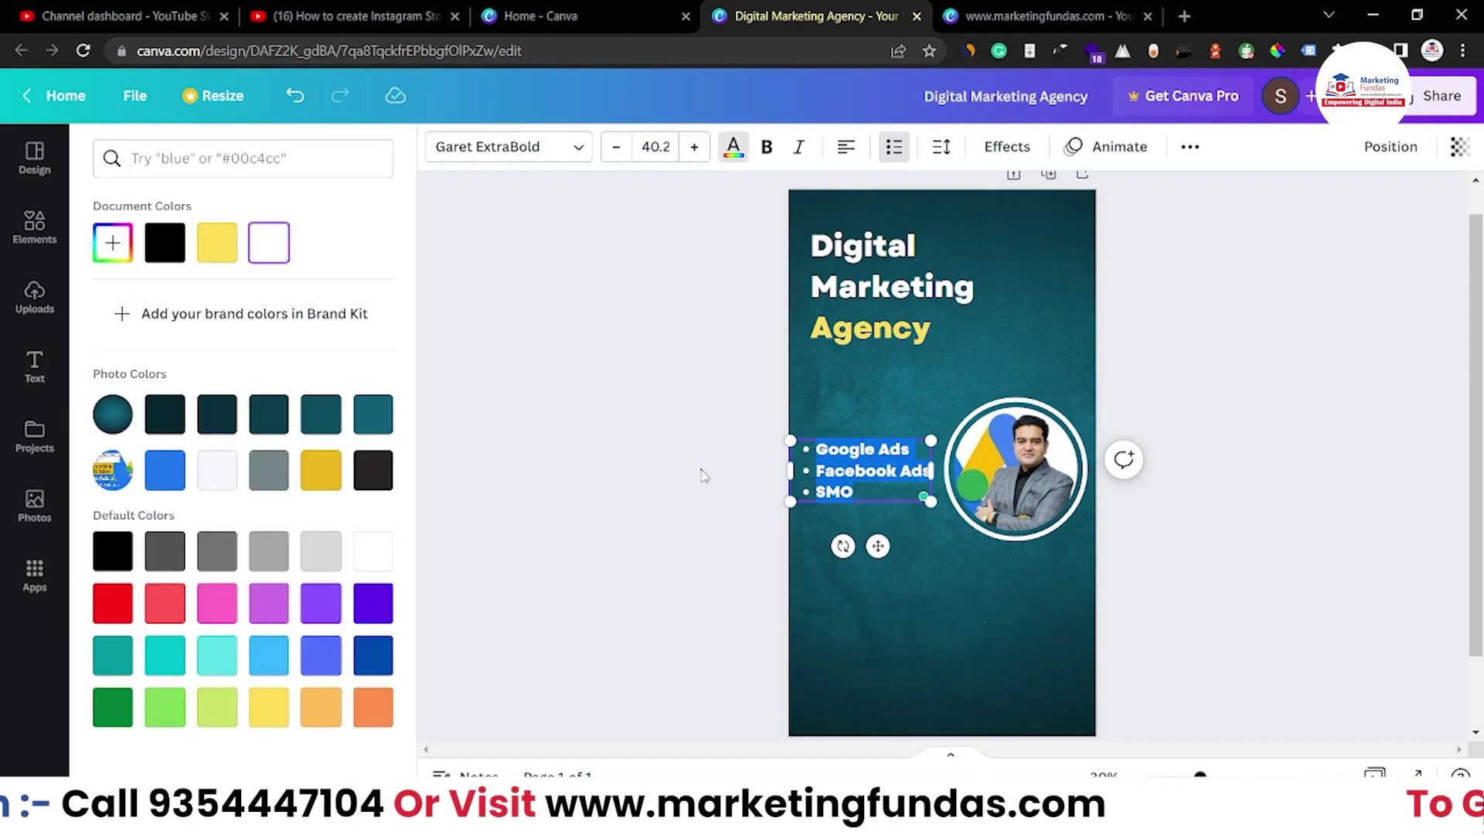
click(927, 493)
click(930, 499)
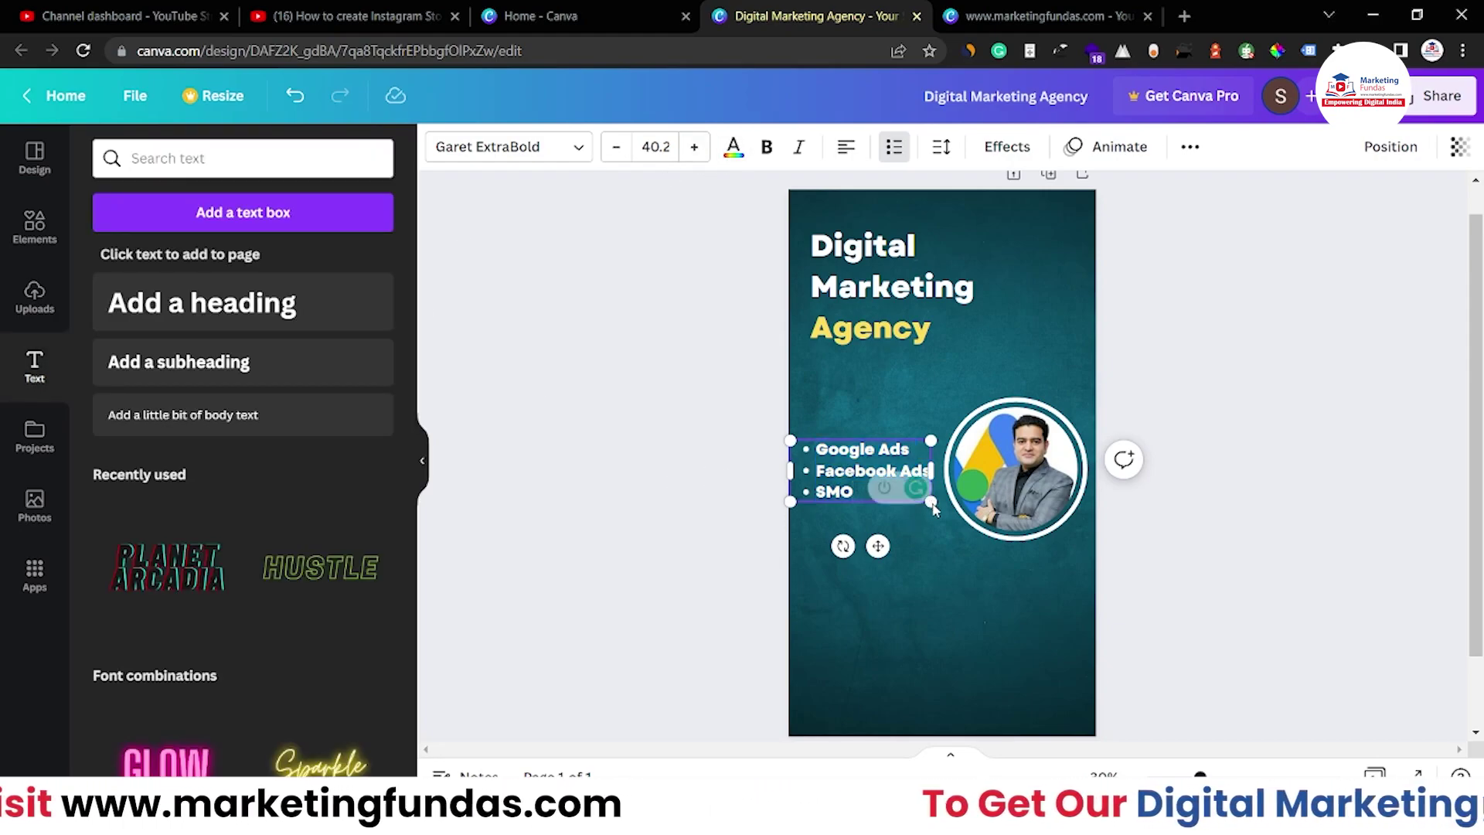
click(682, 470)
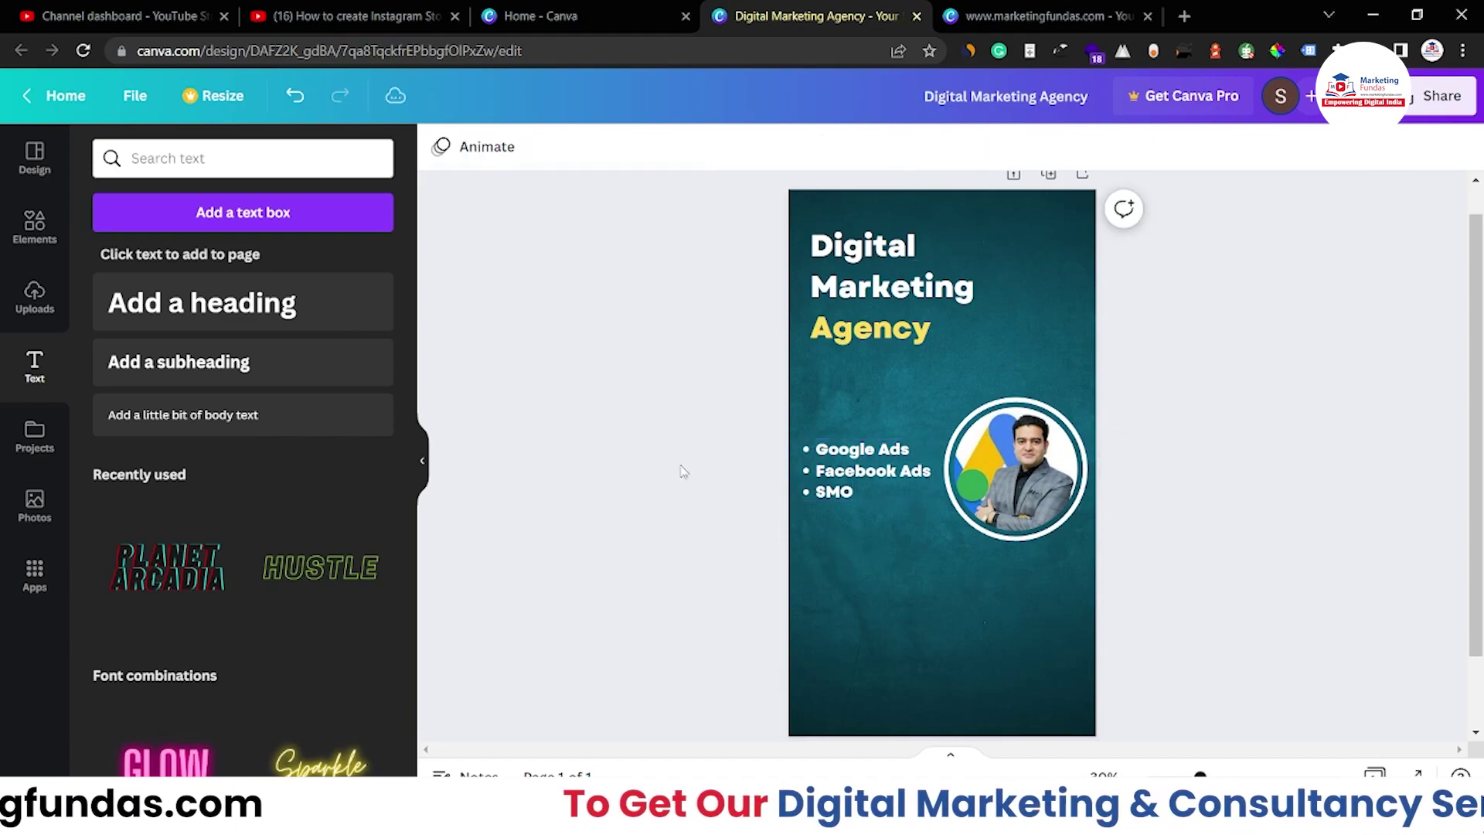
click(880, 466)
key(ctrl+shift+period)
key(ctrl+shift+period)
key(ctrl+shift+period)
key(ctrl+shift+period)
key(Escape)
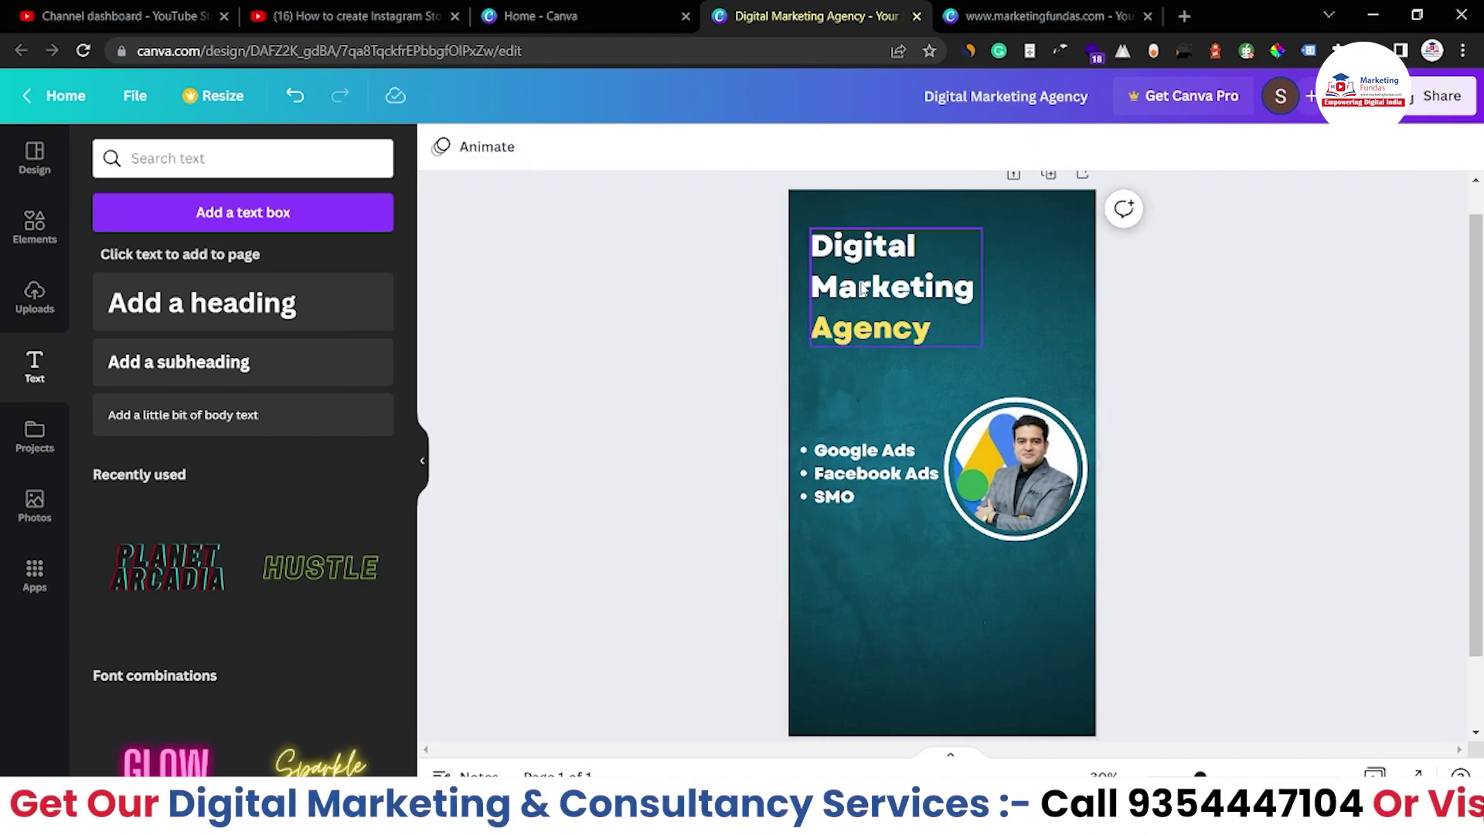
Add a circle shape, recolour it yellow, and shrink it to a dot at the right page edge.
click(25, 219)
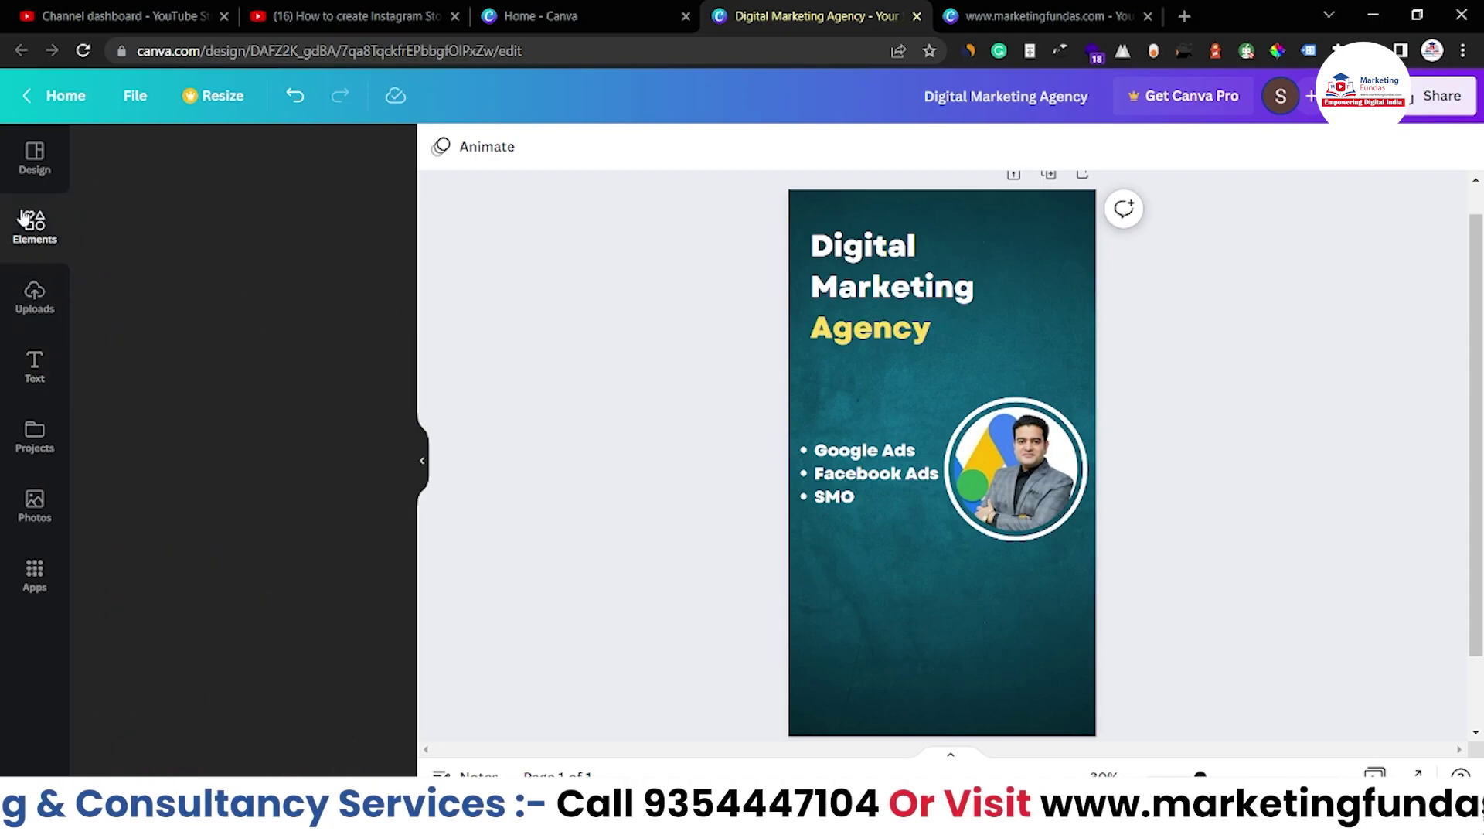
click(242, 352)
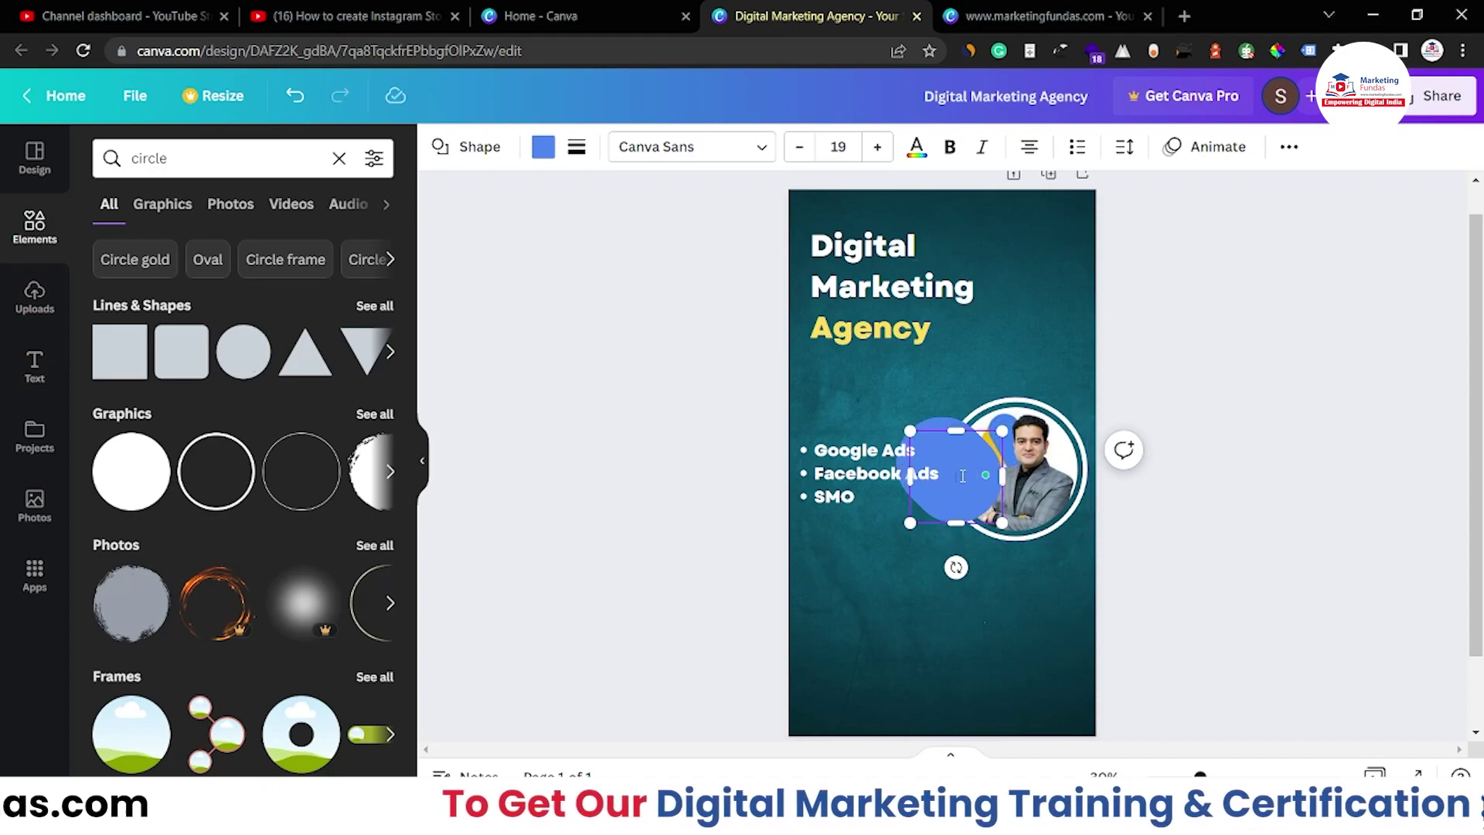
click(648, 509)
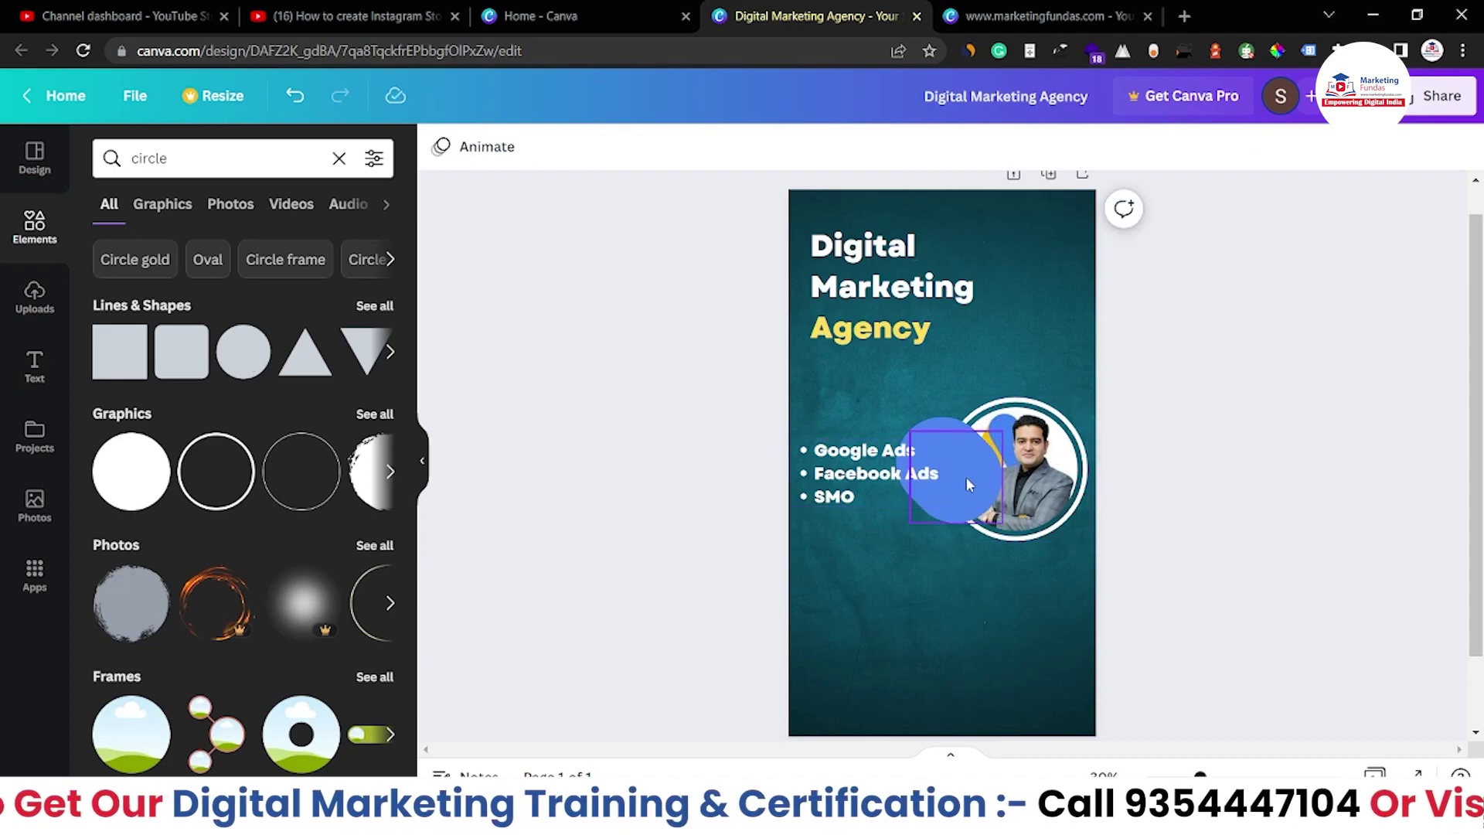
click(967, 479)
click(543, 149)
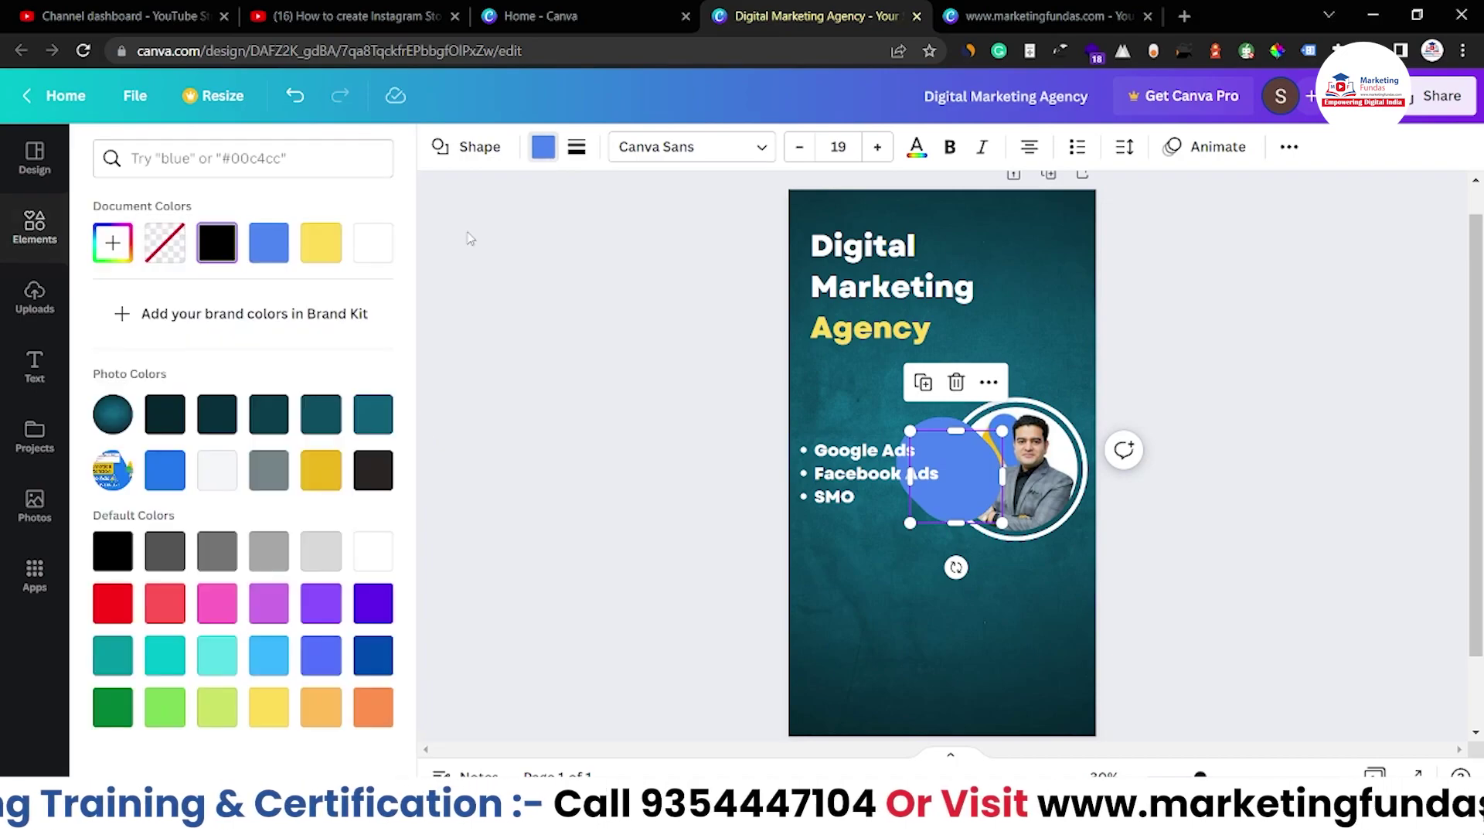
click(321, 242)
drag(910, 429, 1097, 541)
Put a white circle in the top-left corner and blue circles above the bullet list and photo.
click(934, 440)
drag(934, 440, 876, 541)
click(34, 228)
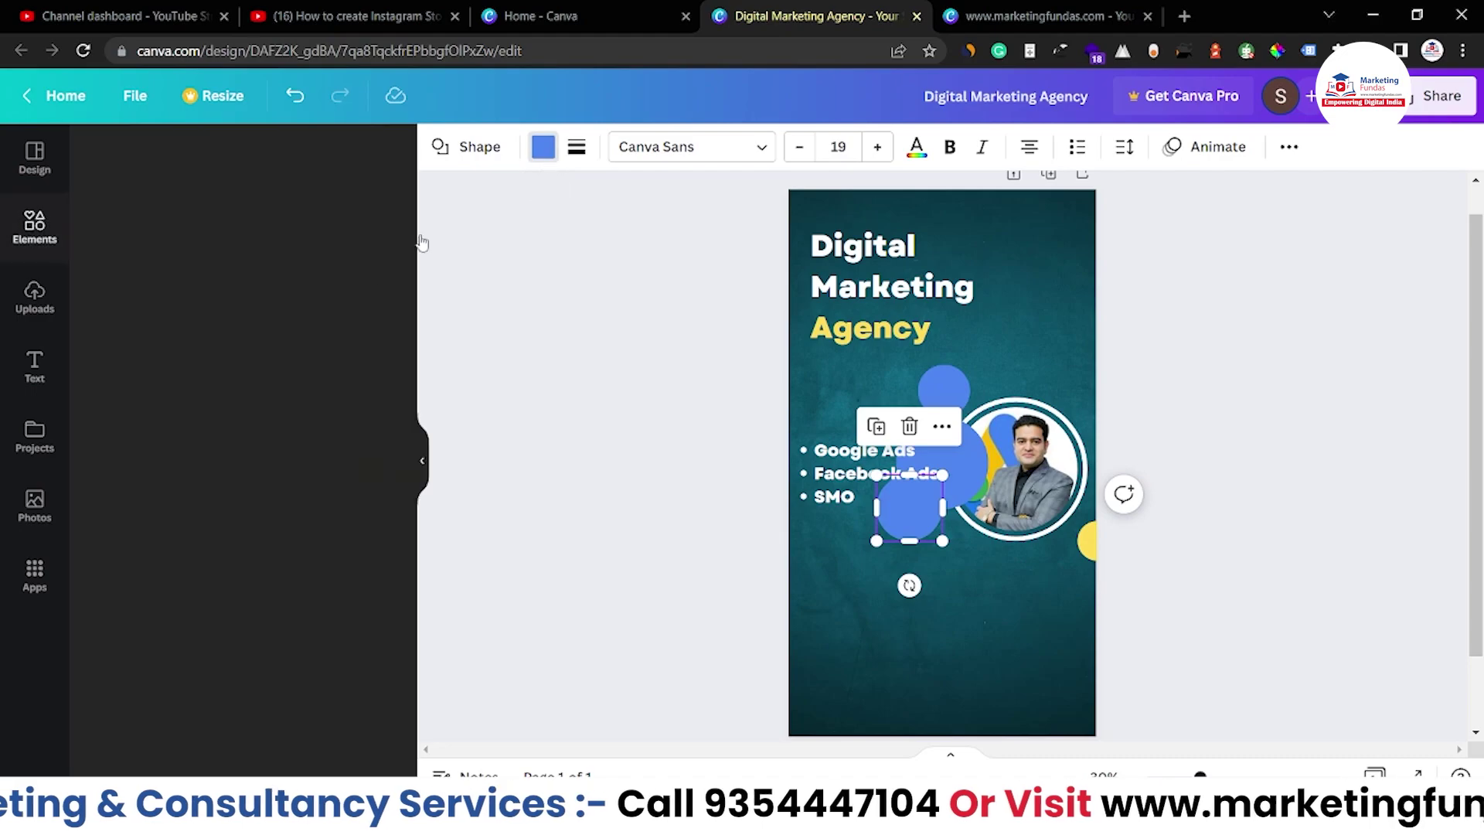
click(544, 146)
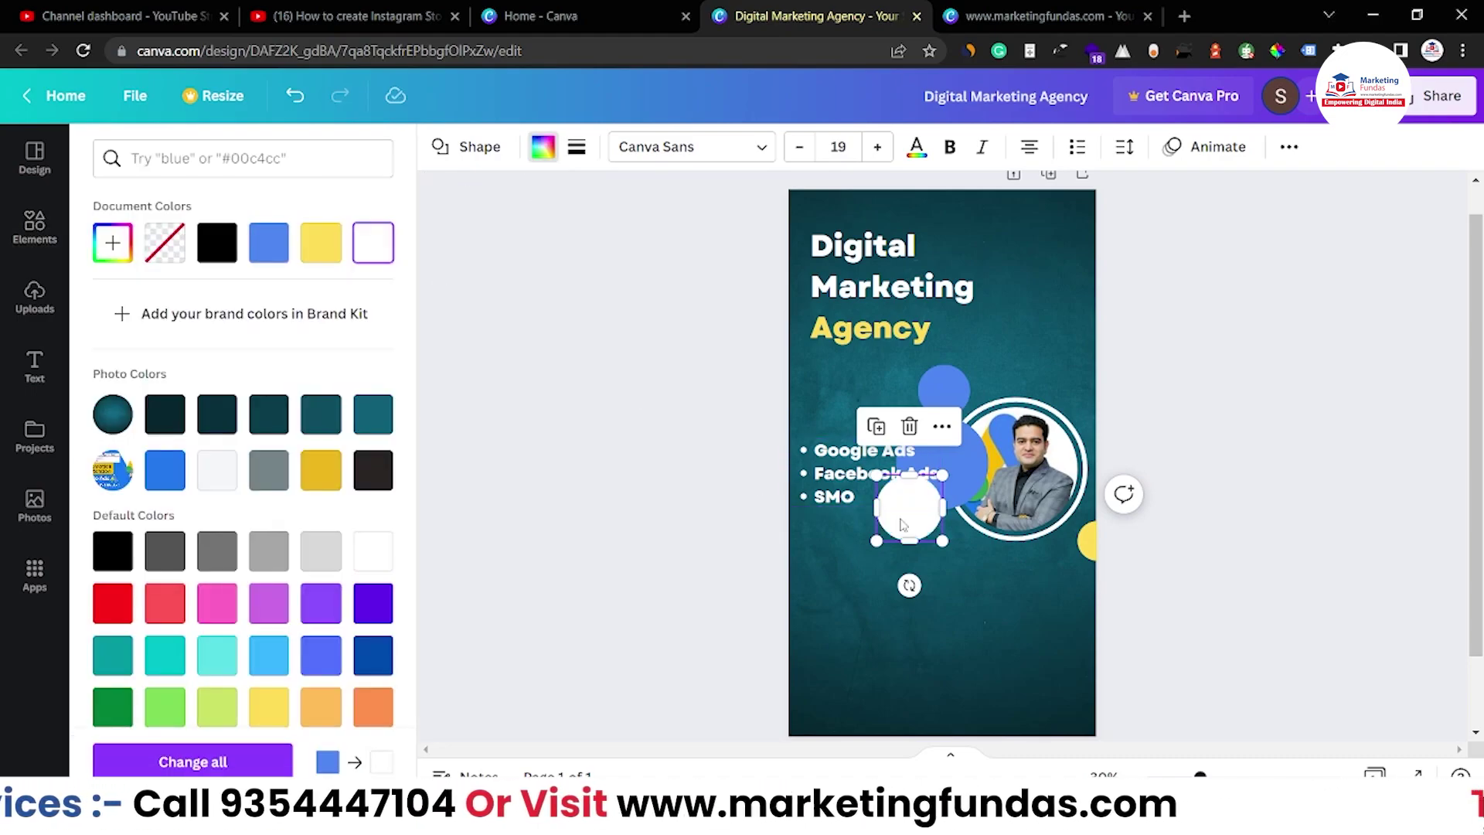
drag(912, 519, 800, 205)
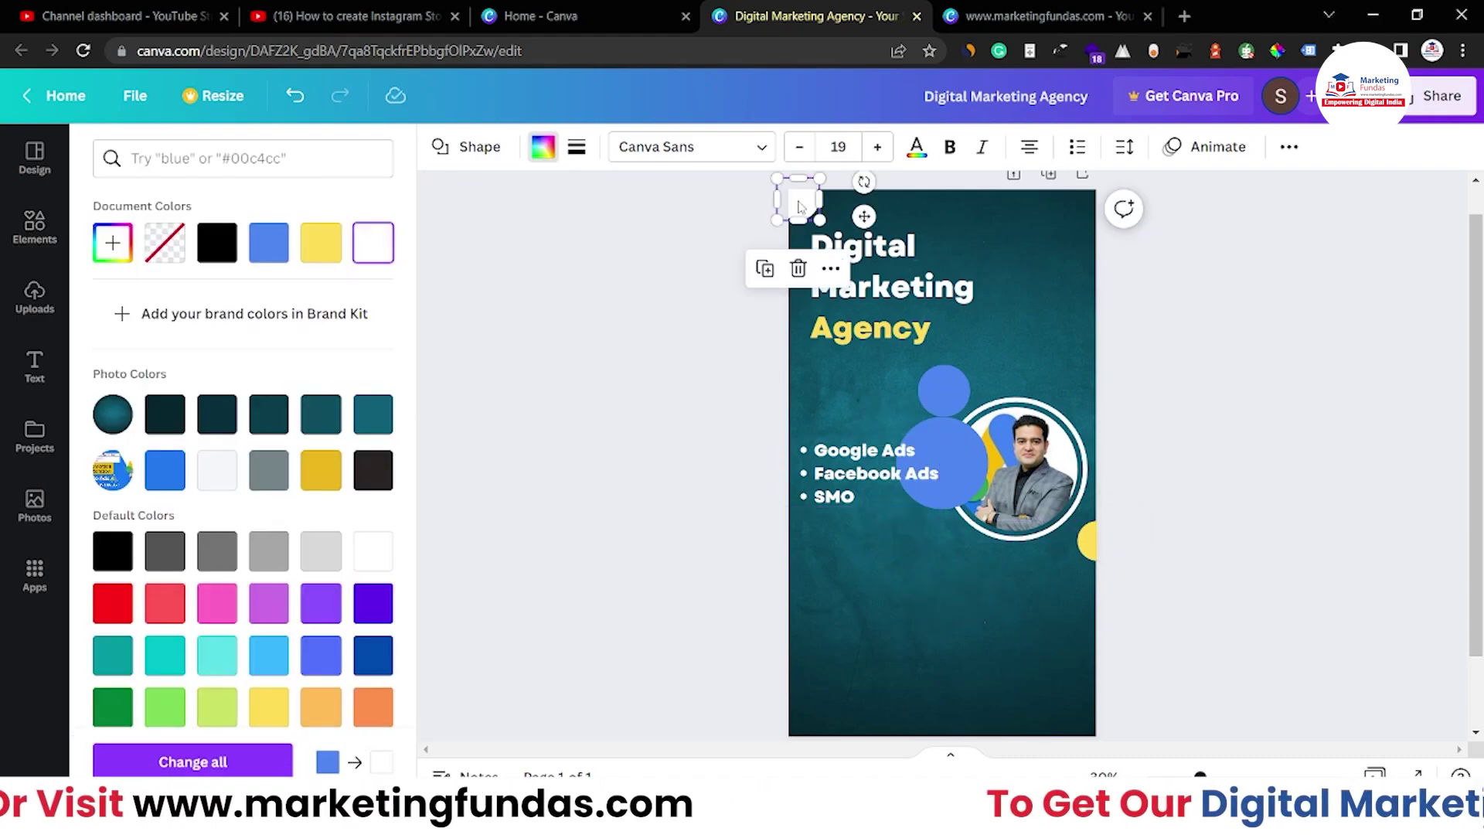
drag(951, 449, 832, 396)
mouse_move(934, 391)
mouse_down()
mouse_move(958, 408)
mouse_move(929, 367)
mouse_move(966, 414)
mouse_move(957, 402)
mouse_up()
Send the small blue circle behind the framed photo.
right_click(962, 401)
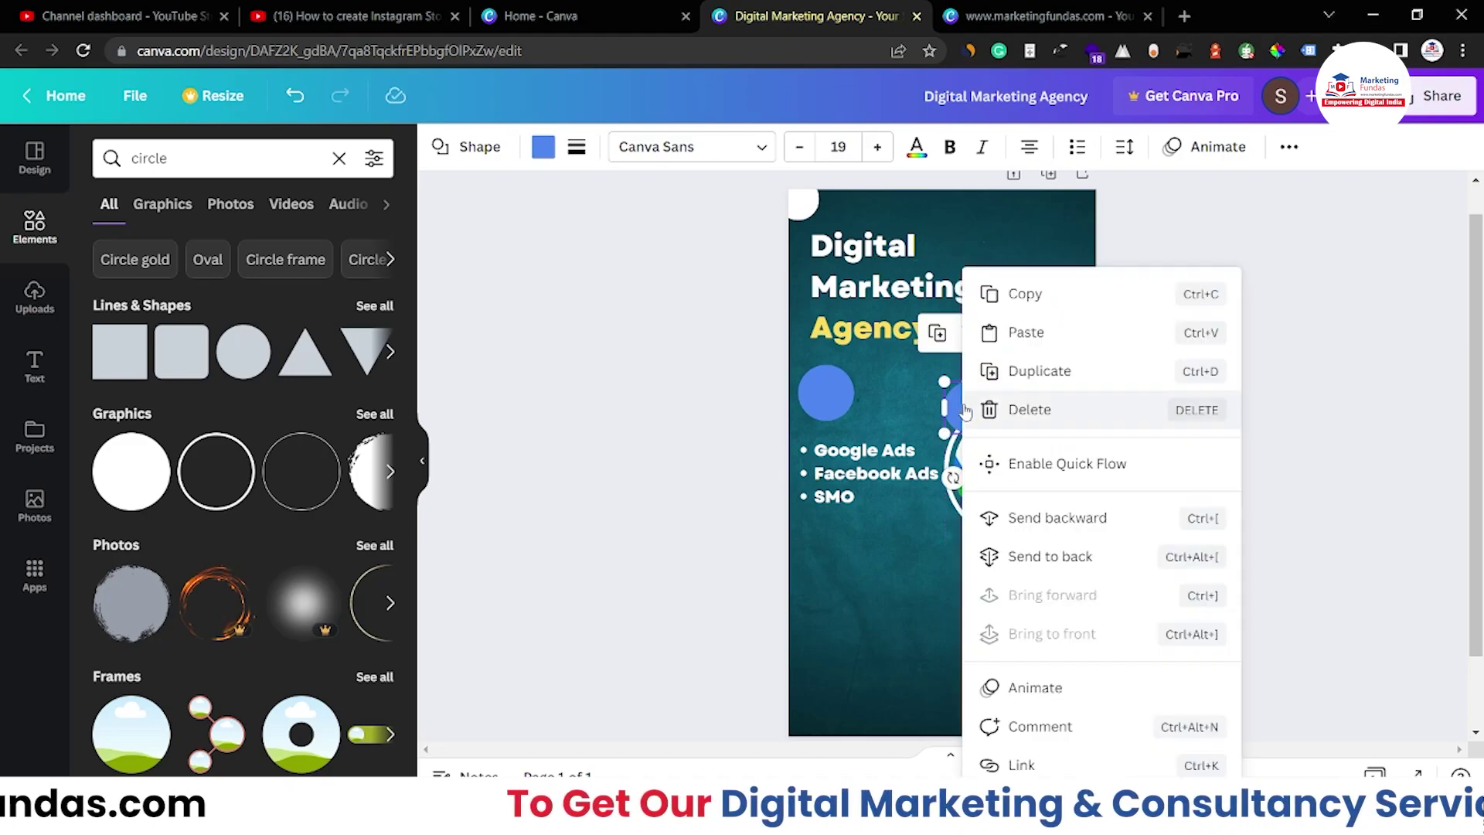
click(1026, 533)
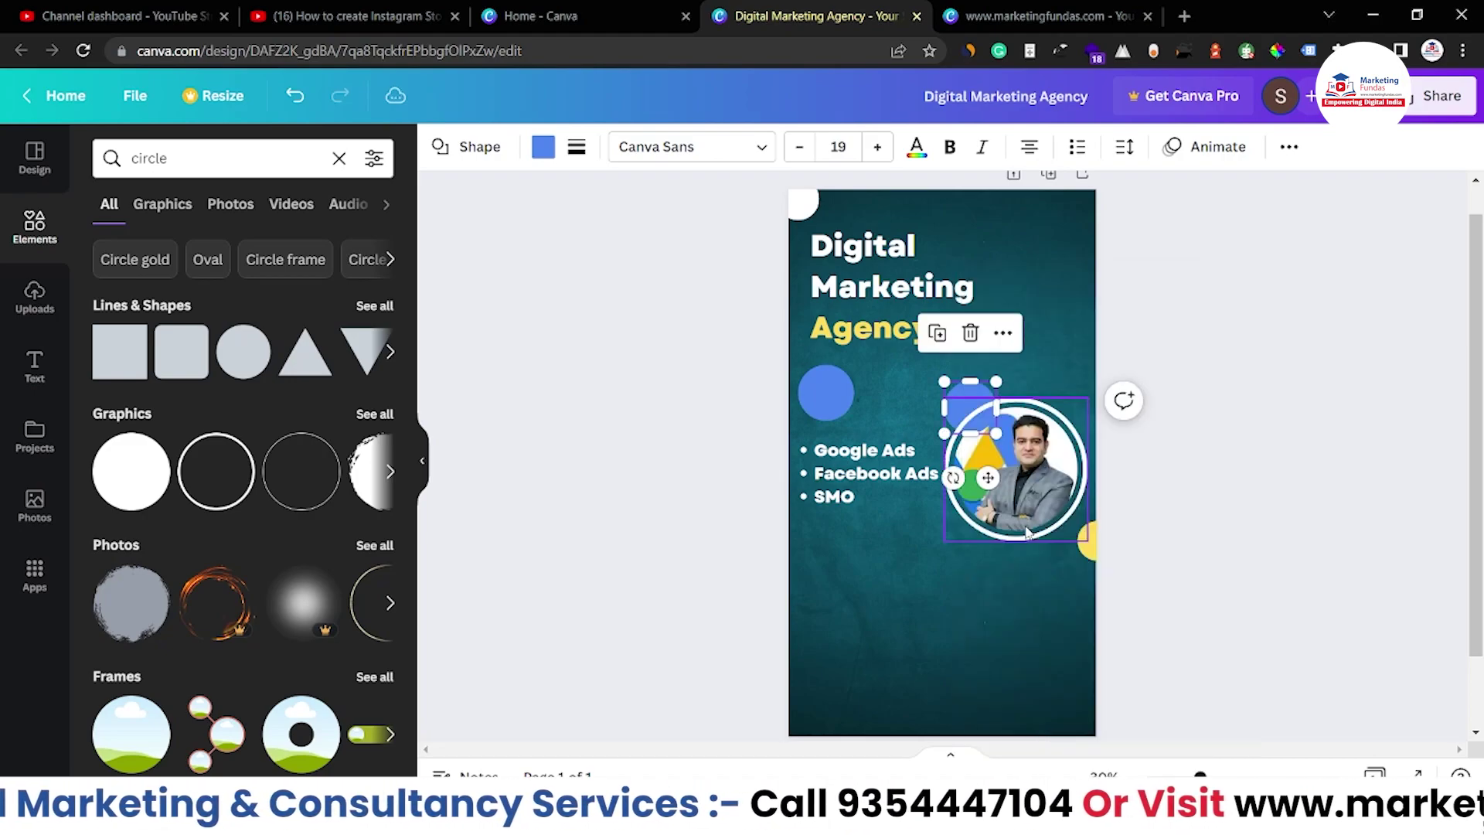
click(962, 394)
right_click(962, 394)
click(962, 394)
right_click(962, 394)
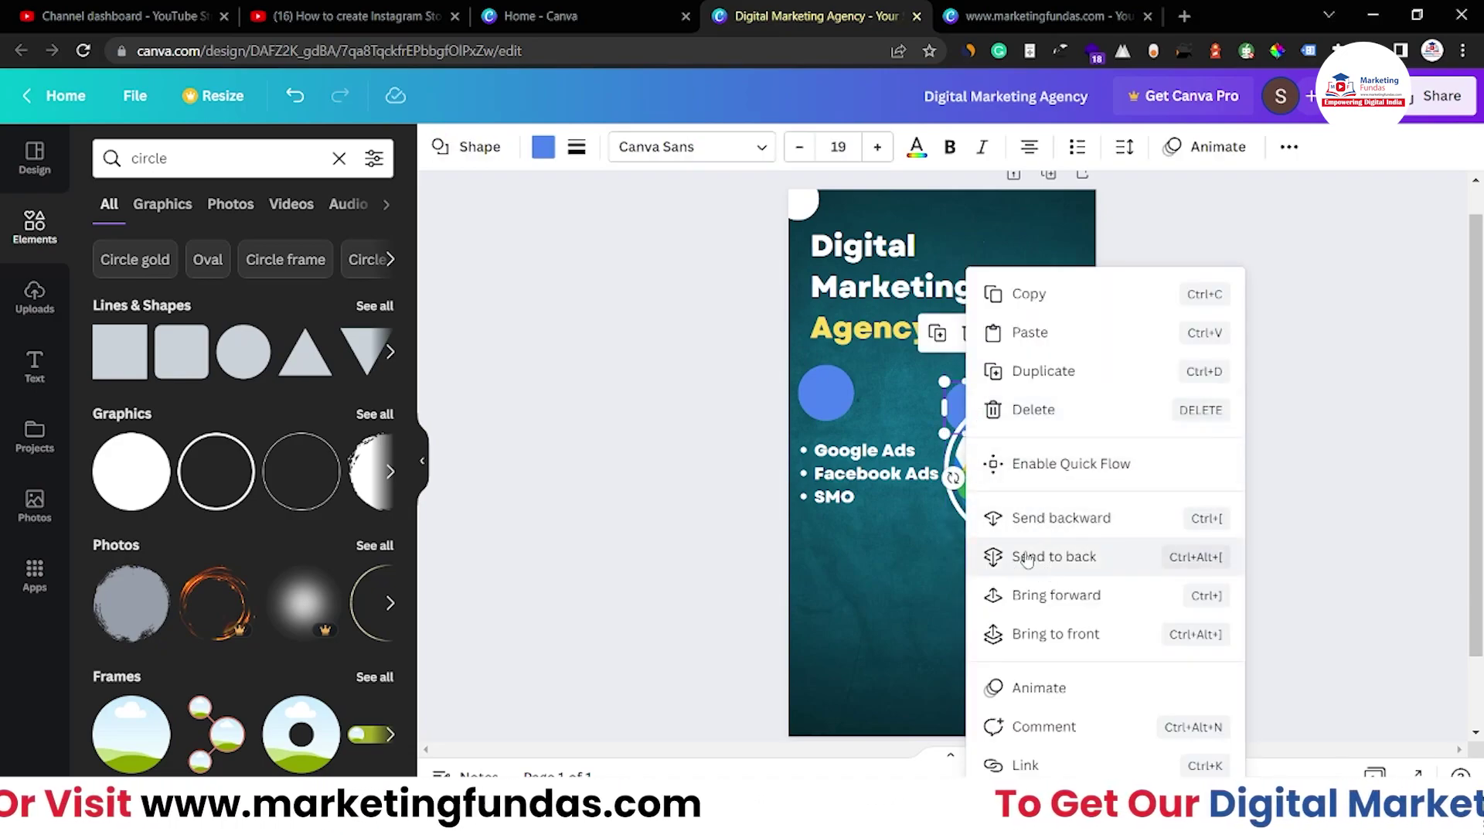
click(1067, 557)
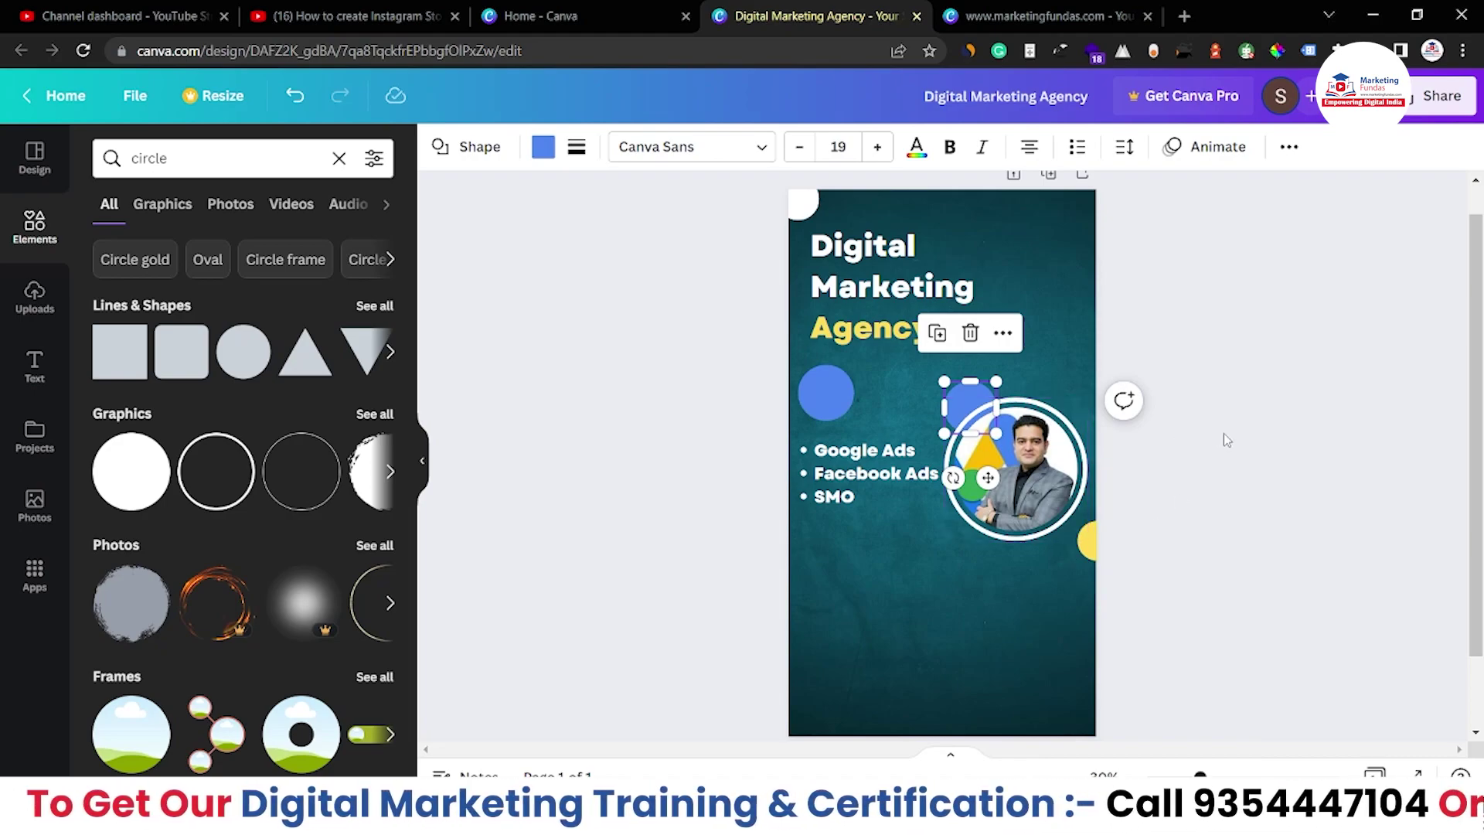
Move the left blue circle down to the left edge below the services list.
click(966, 400)
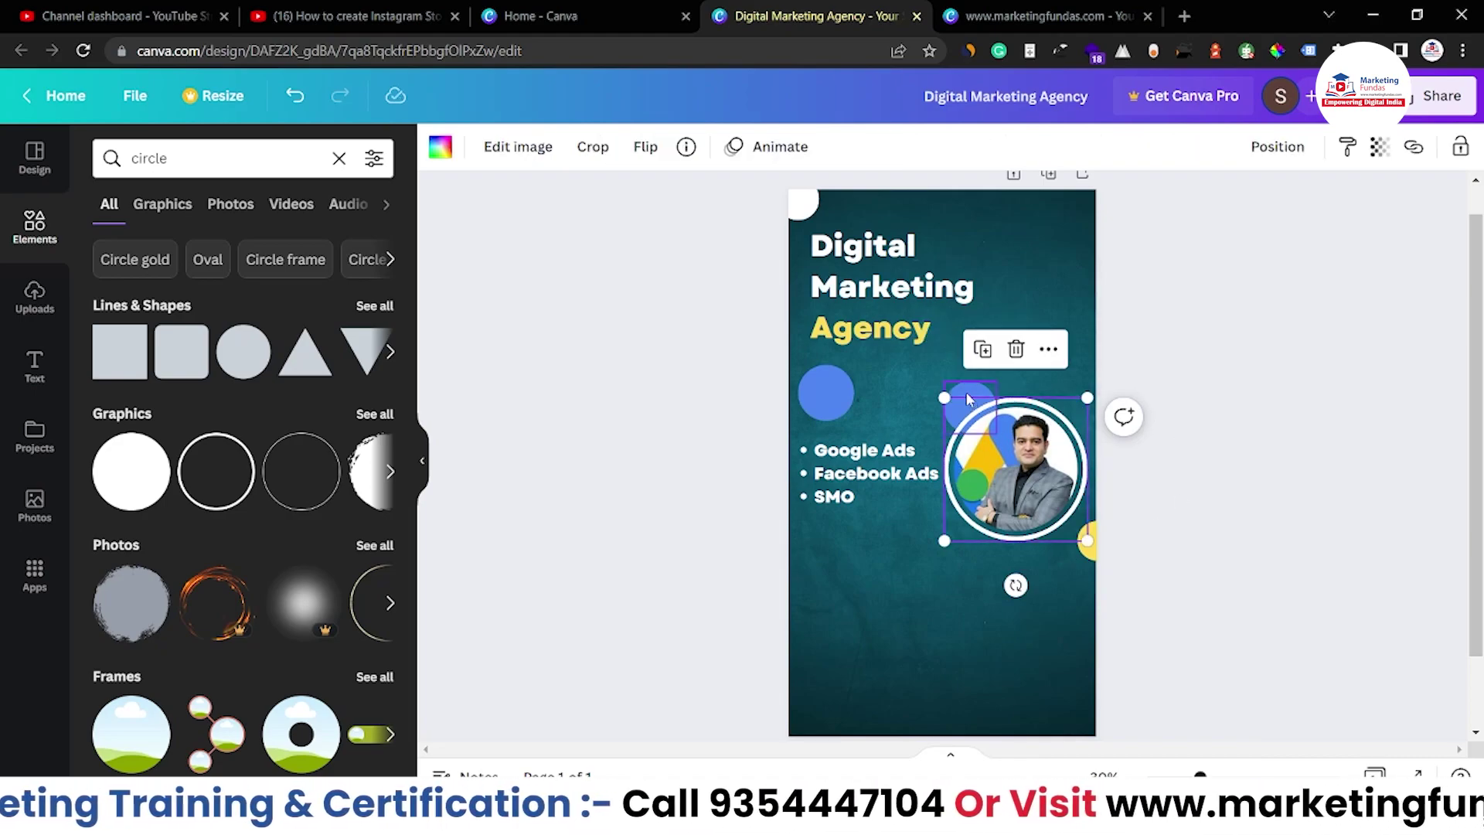
click(966, 400)
drag(825, 393, 809, 551)
Add the pink SWIPE UP graphic from the swipe-up results and resize it at the bottom centre.
click(641, 500)
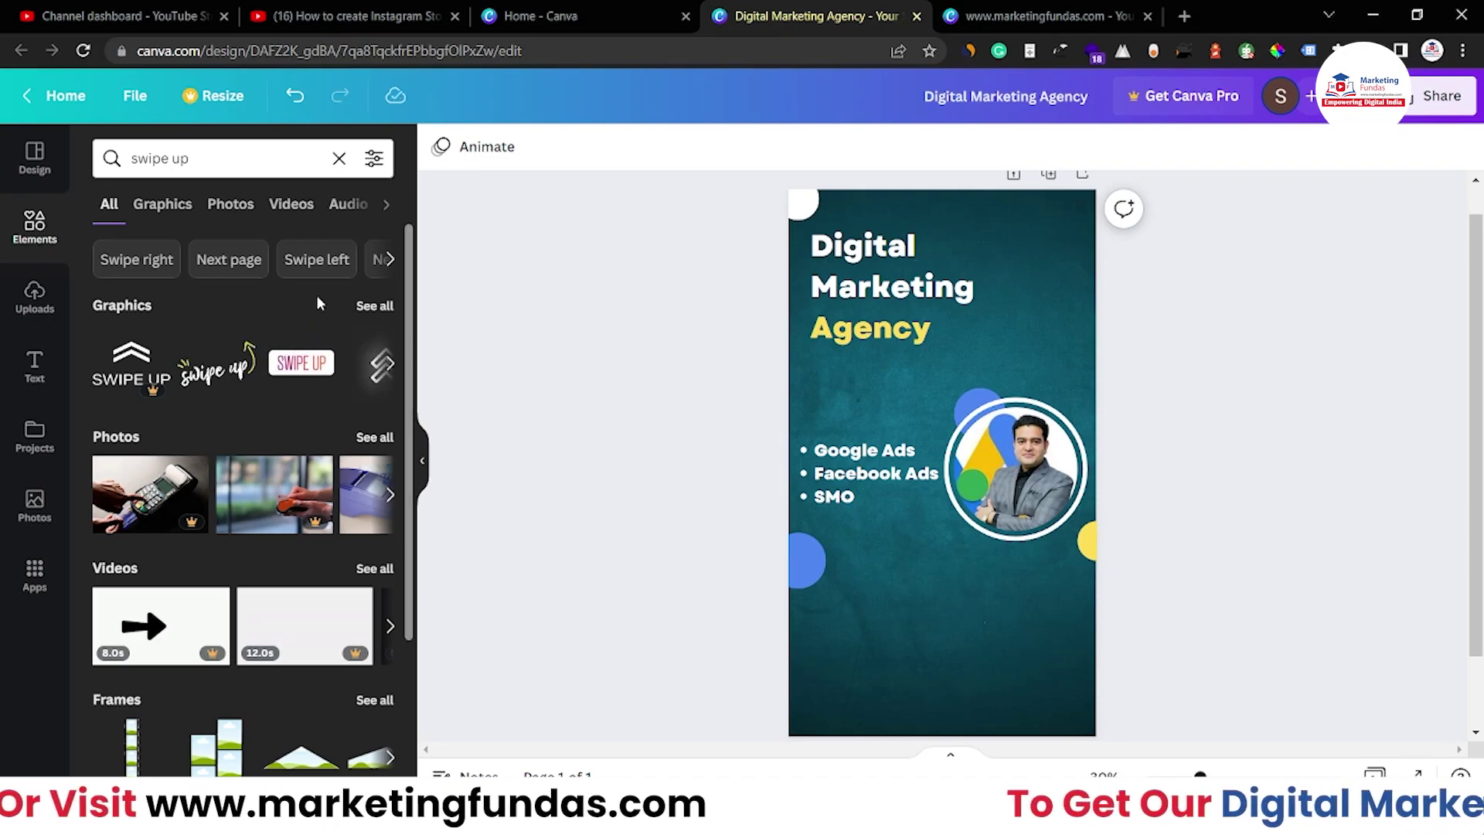
click(365, 307)
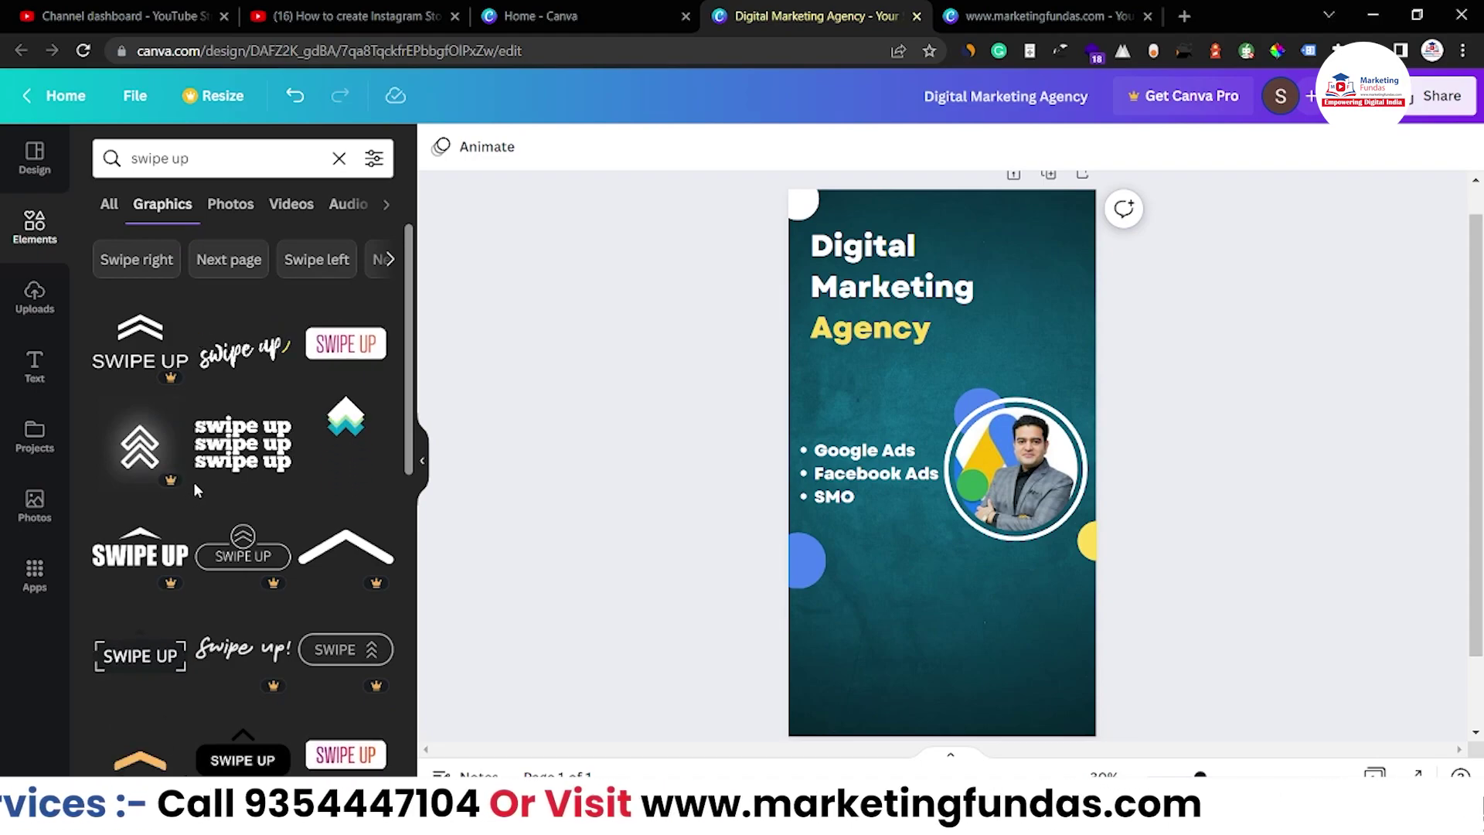
click(346, 342)
drag(819, 417, 955, 710)
click(639, 623)
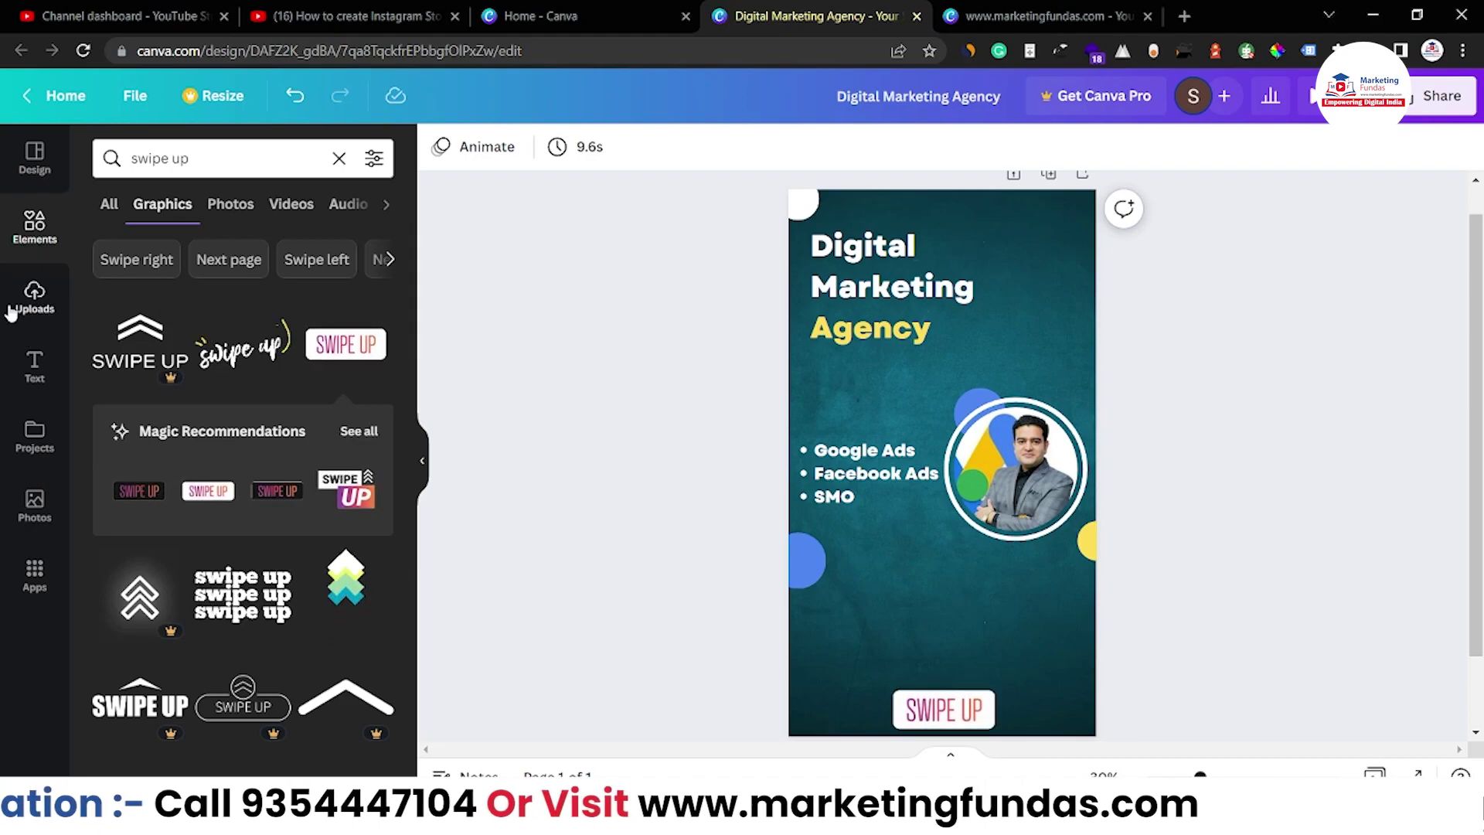
Add a heading text box reading 'Get Started Your Marketing Journey'.
click(35, 362)
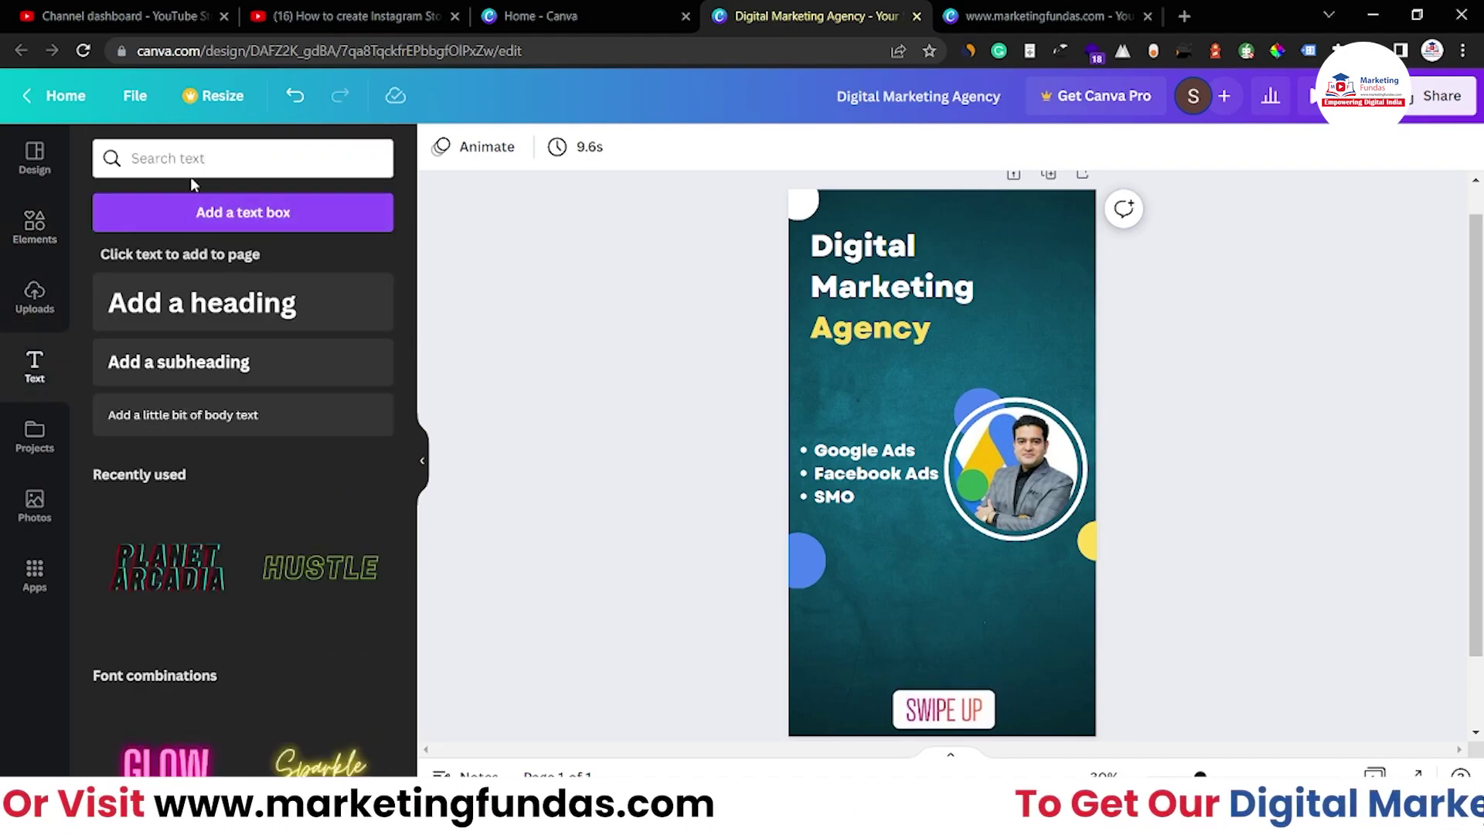
click(198, 303)
text(Get Sta)
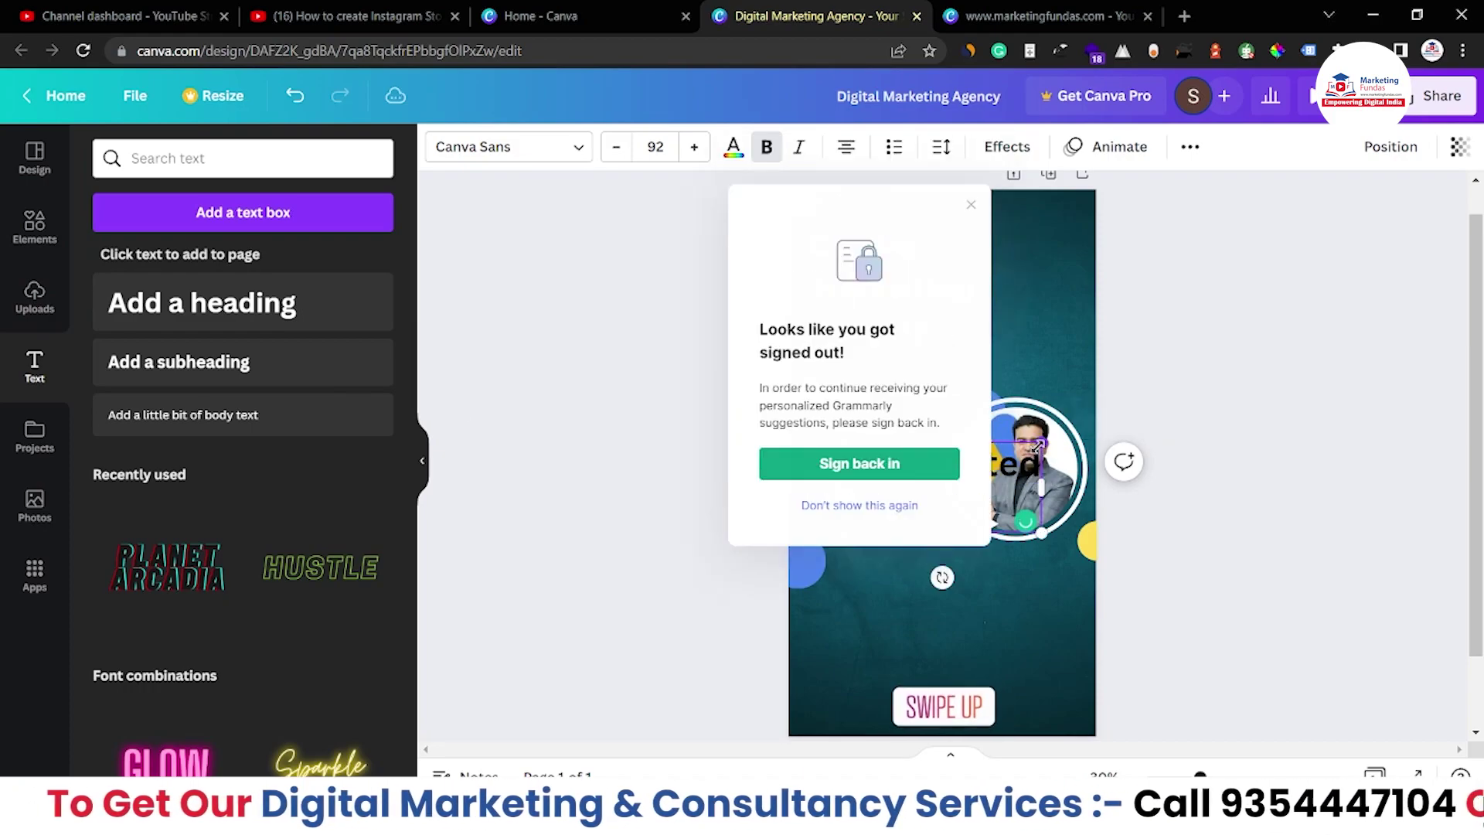
click(970, 207)
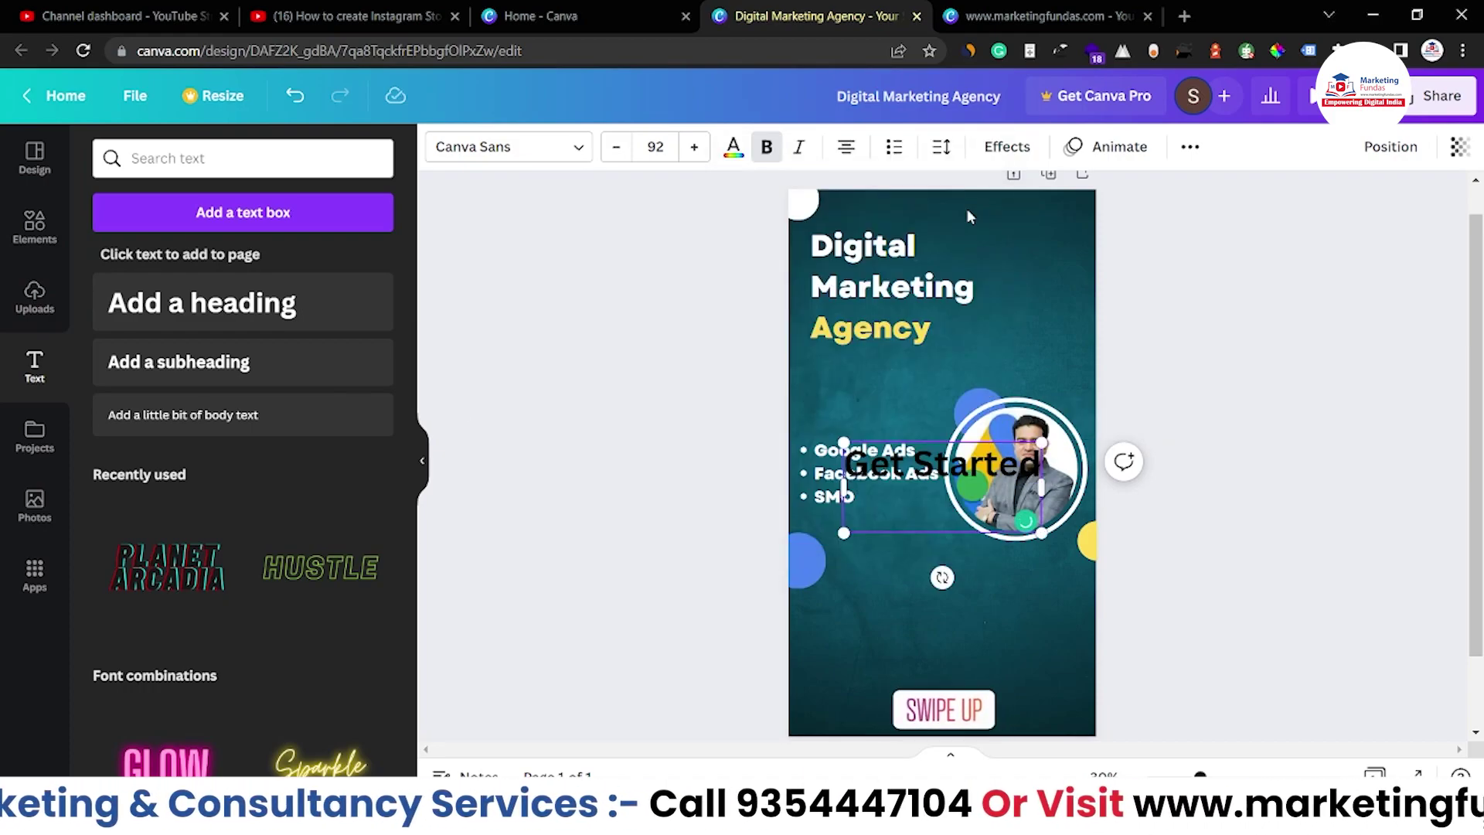
text(Your Marketing Journ)
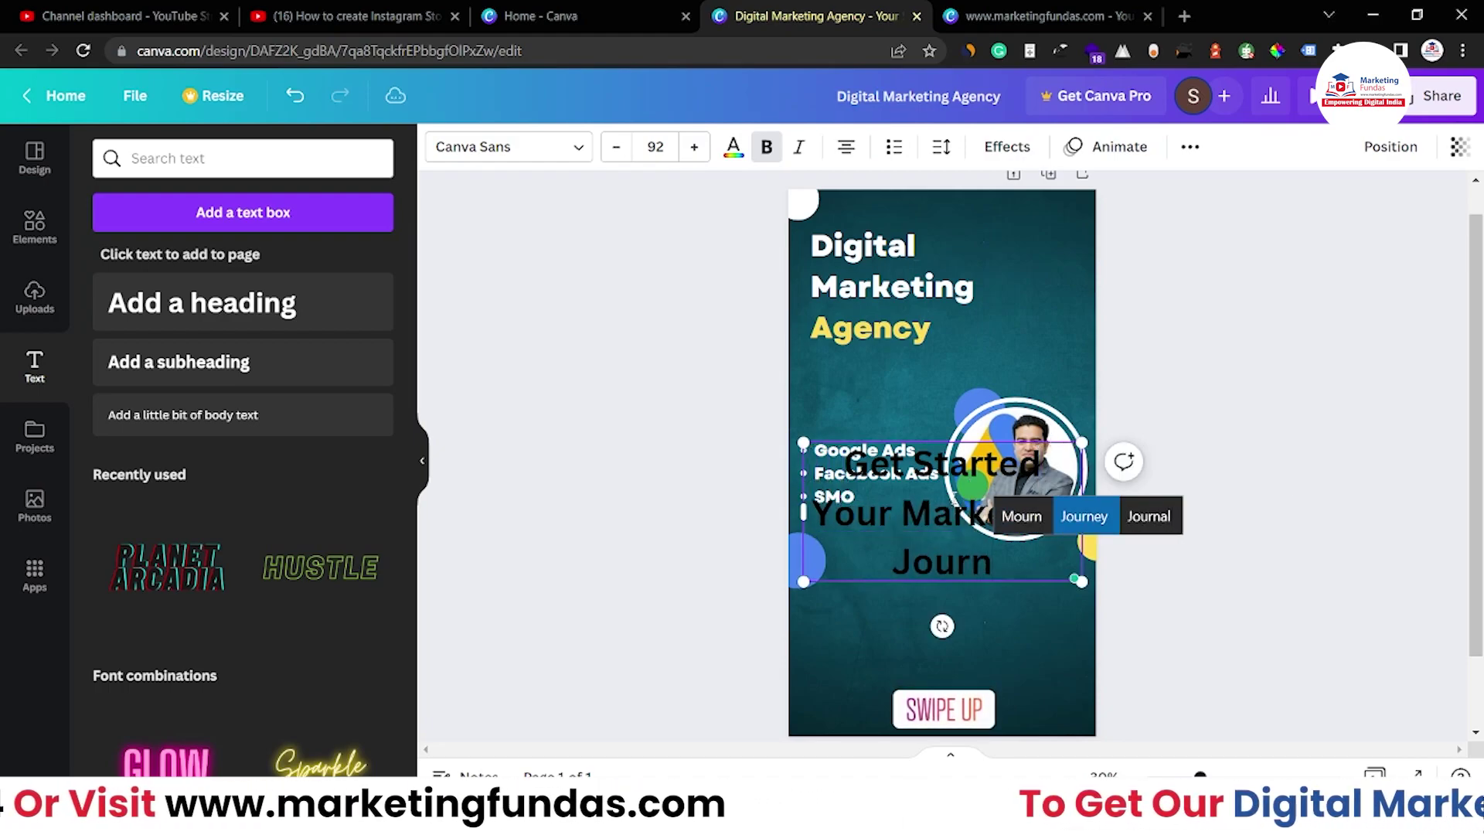
click(1083, 515)
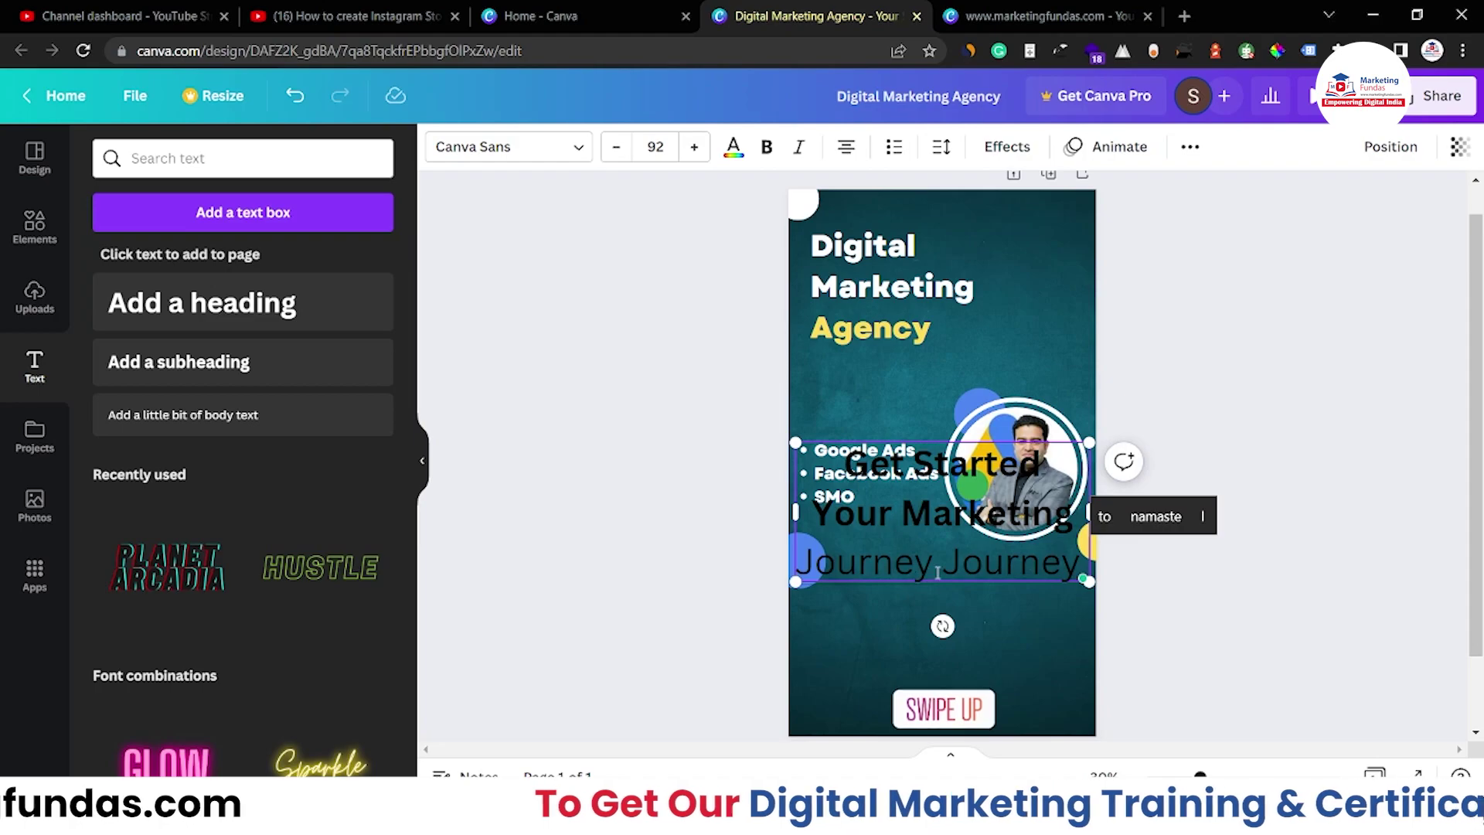
key(BackSpace)
key(BackSpace)
key(BackSpace)
key(BackSpace)
key(BackSpace)
key(BackSpace)
key(BackSpace)
key(BackSpace)
Set the text to Garet ExtraBold with bold off and font size 54.
key(ctrl+a)
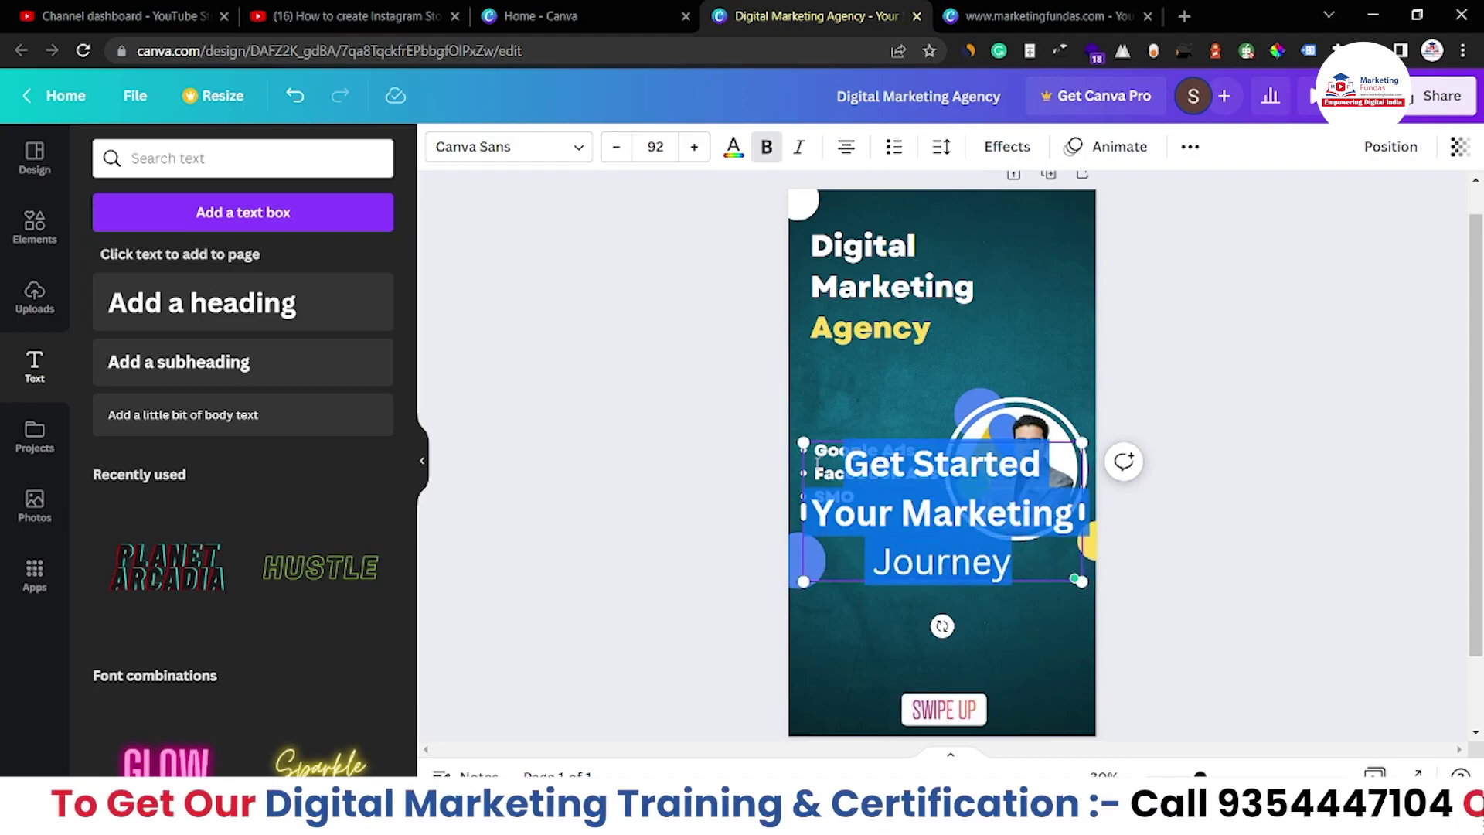
click(540, 160)
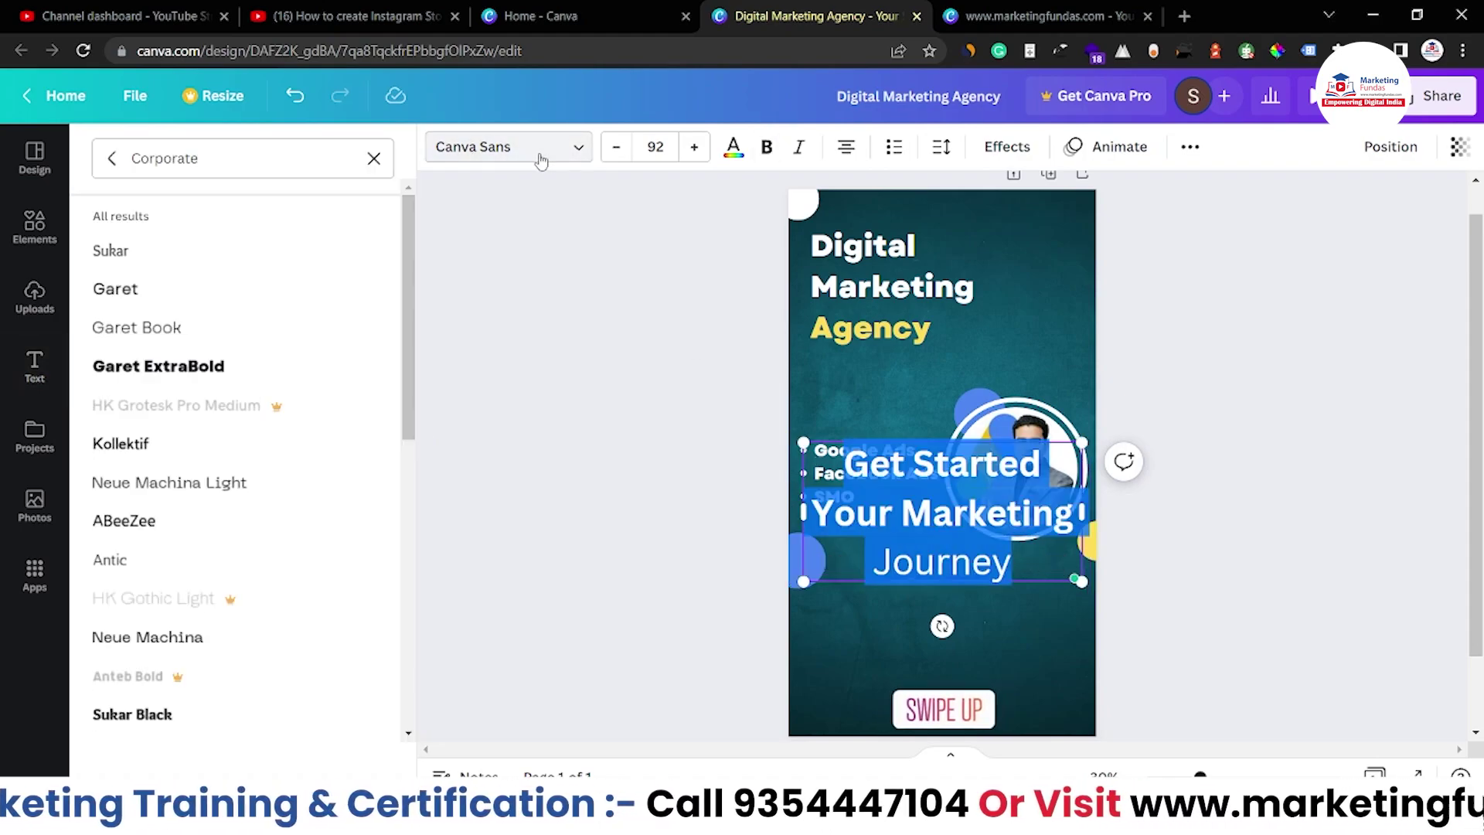
click(216, 364)
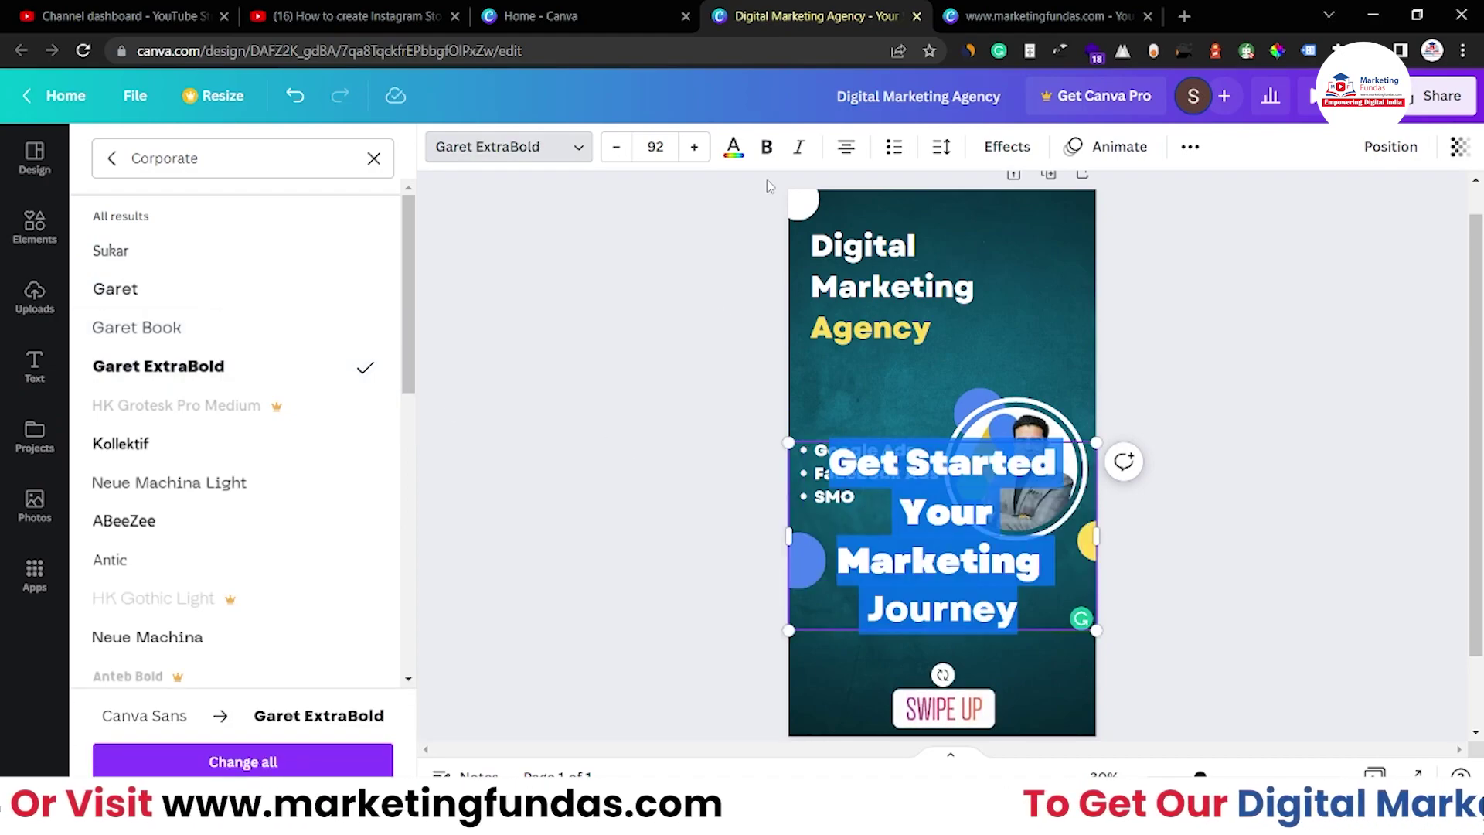
click(765, 149)
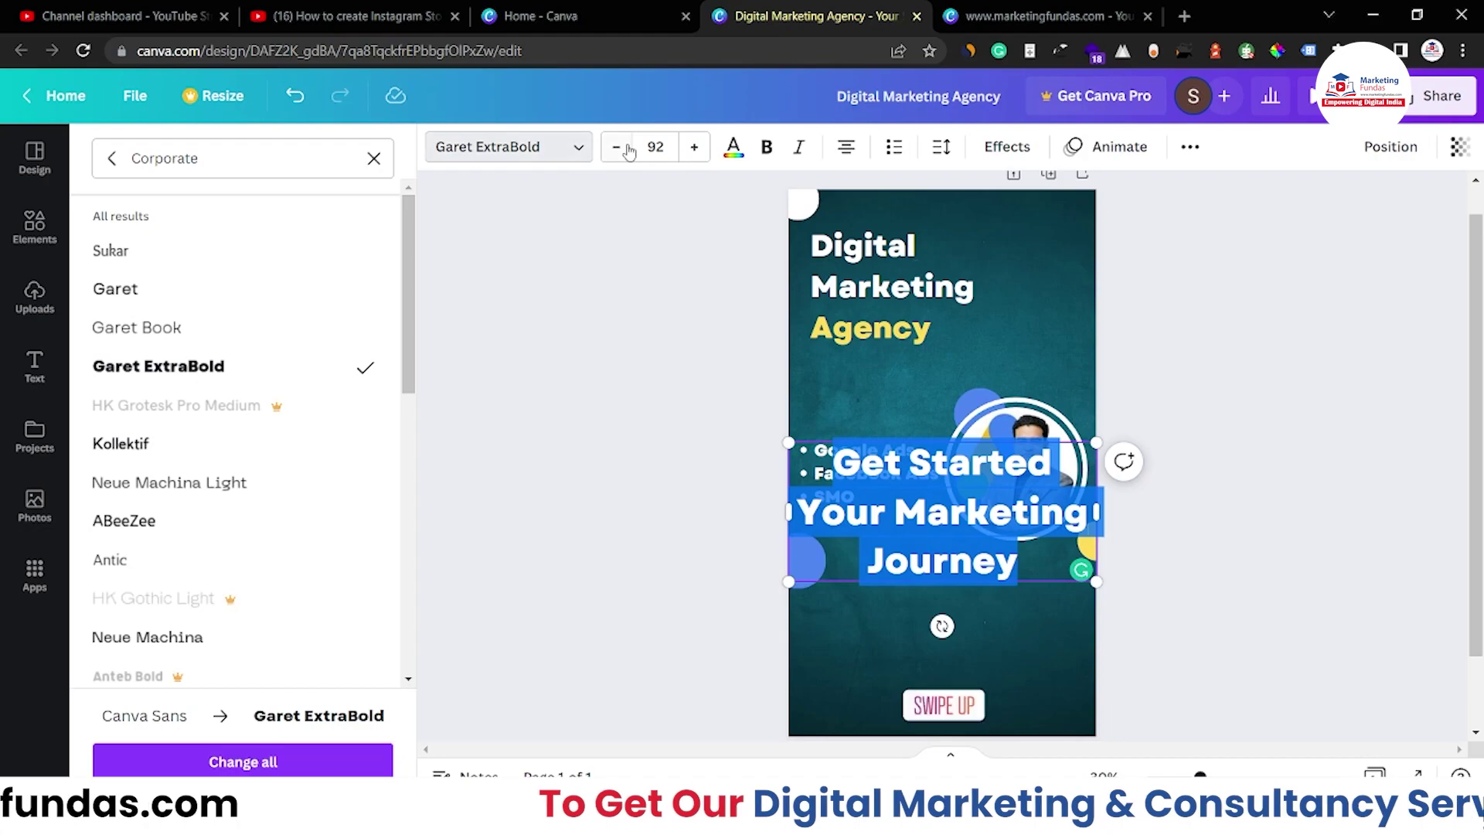
click(627, 149)
click(628, 148)
click(629, 148)
click(628, 148)
click(629, 148)
click(629, 148)
click(629, 148)
click(629, 149)
click(629, 149)
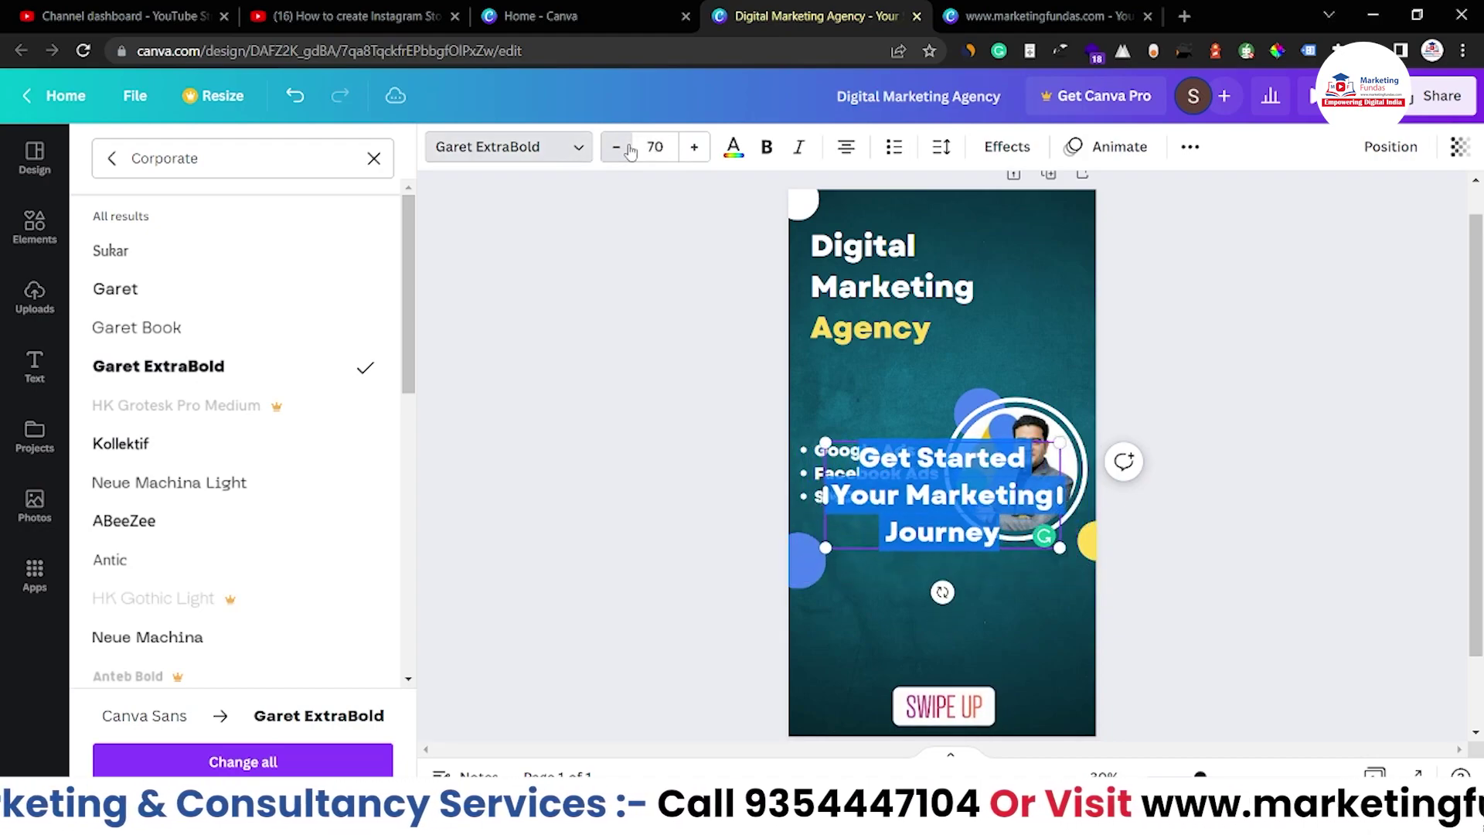
click(629, 148)
click(629, 148)
click(629, 149)
Move the call-to-action text below the photo and colour it white.
drag(935, 507, 937, 636)
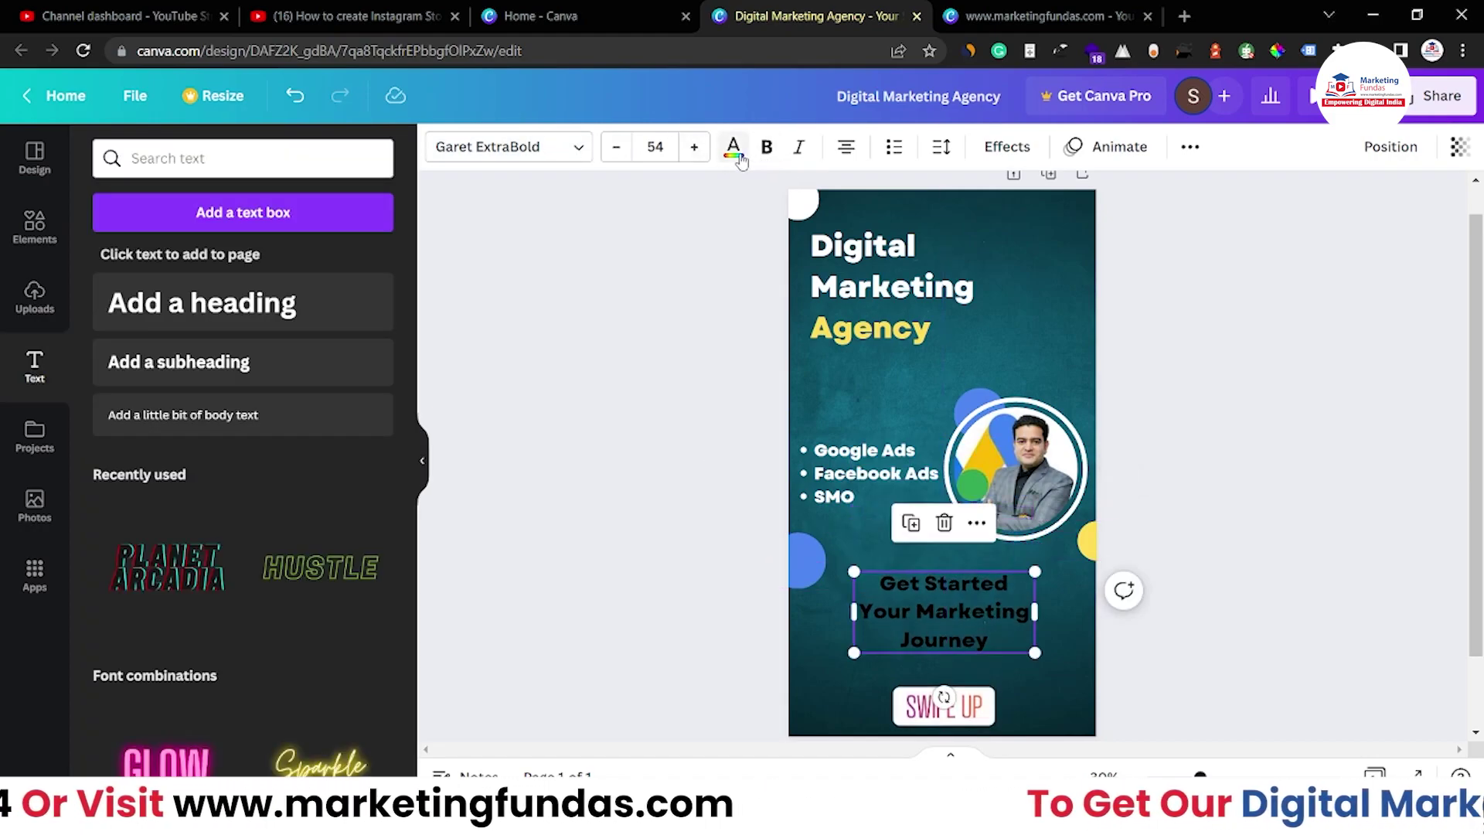
click(732, 146)
click(537, 398)
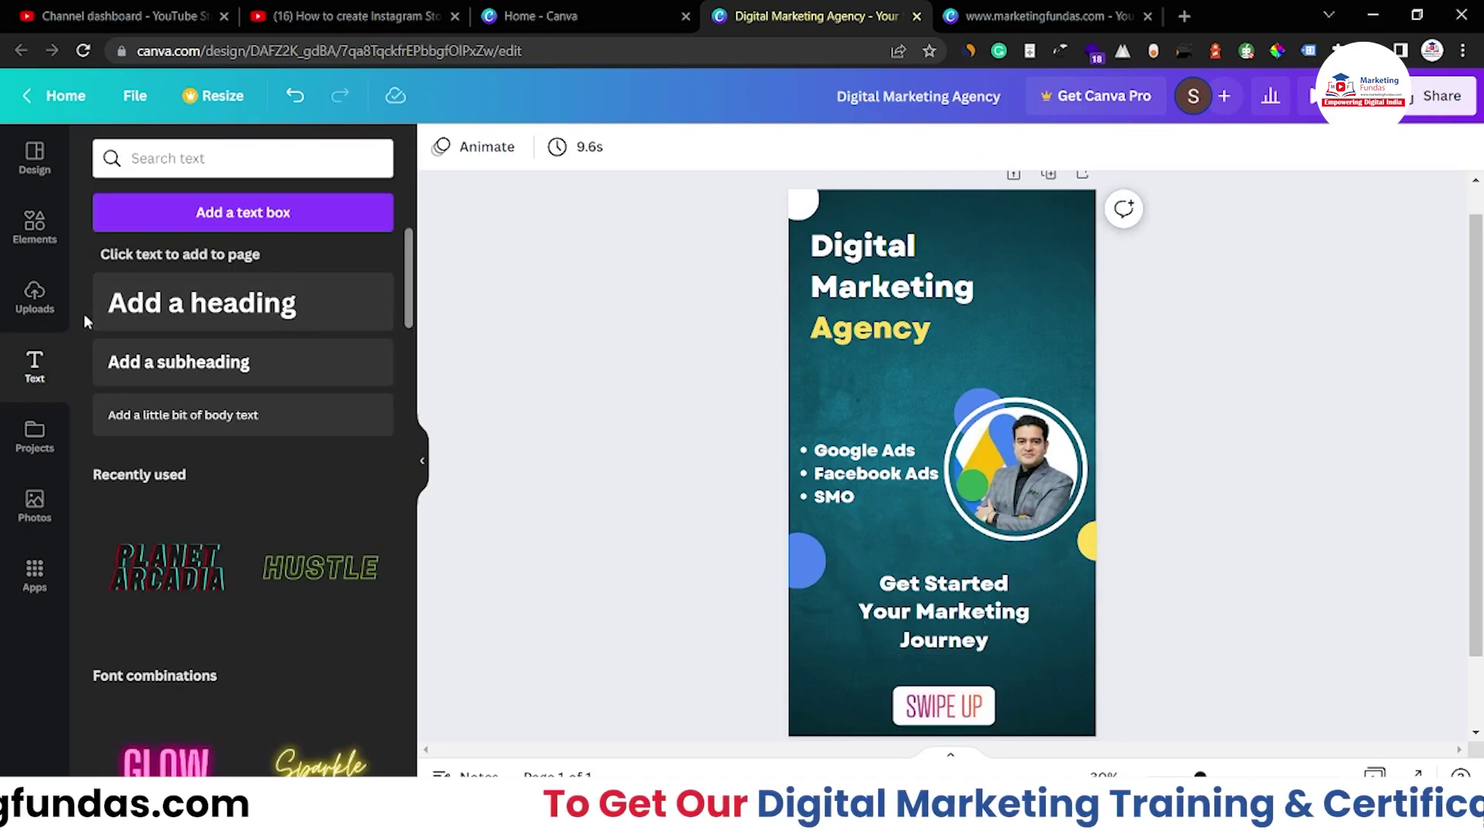
Drag a rounded square to the top-right, flatten it into a short bar, and colour it white.
click(12, 246)
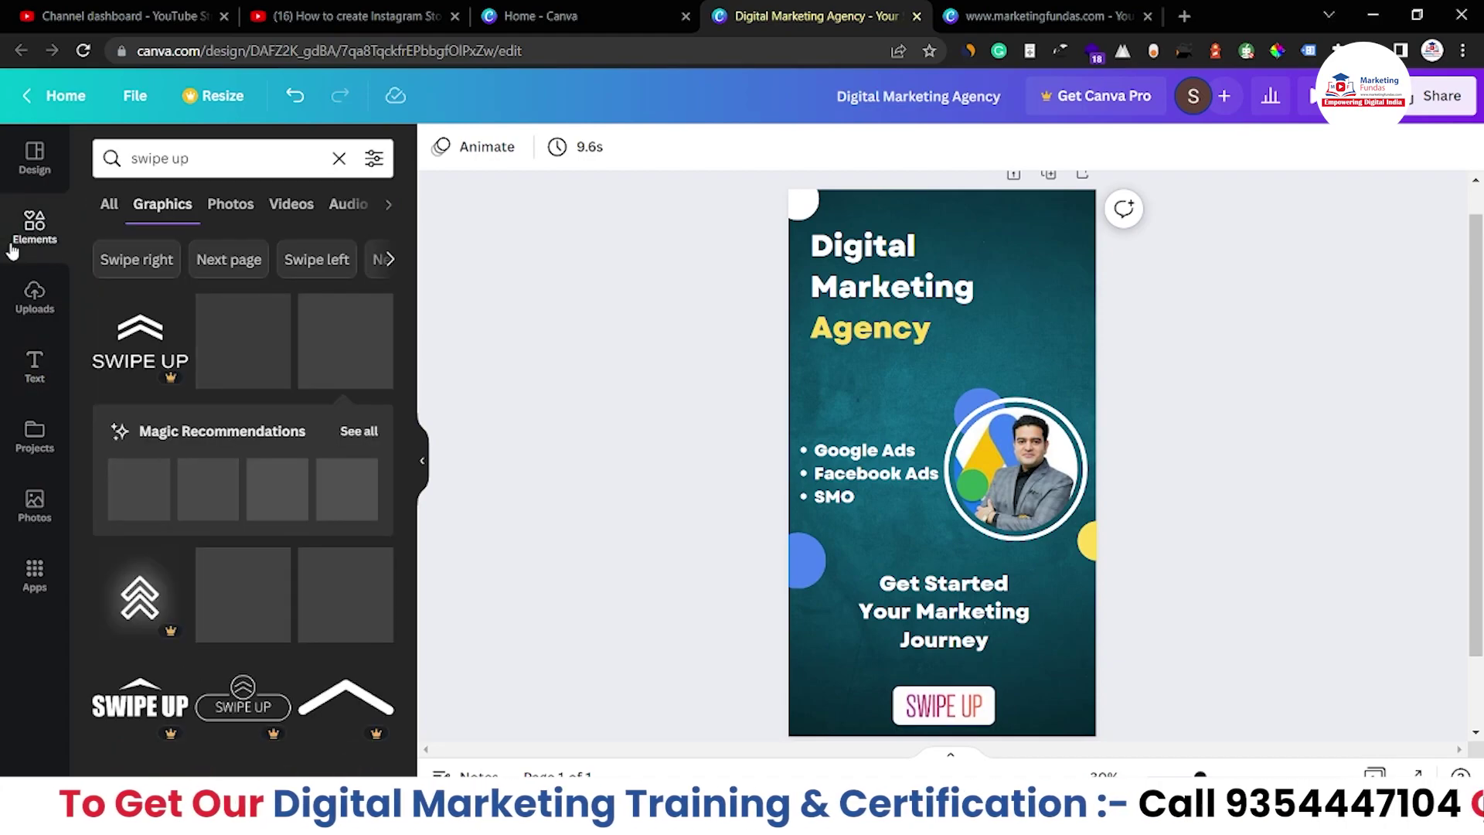
click(12, 244)
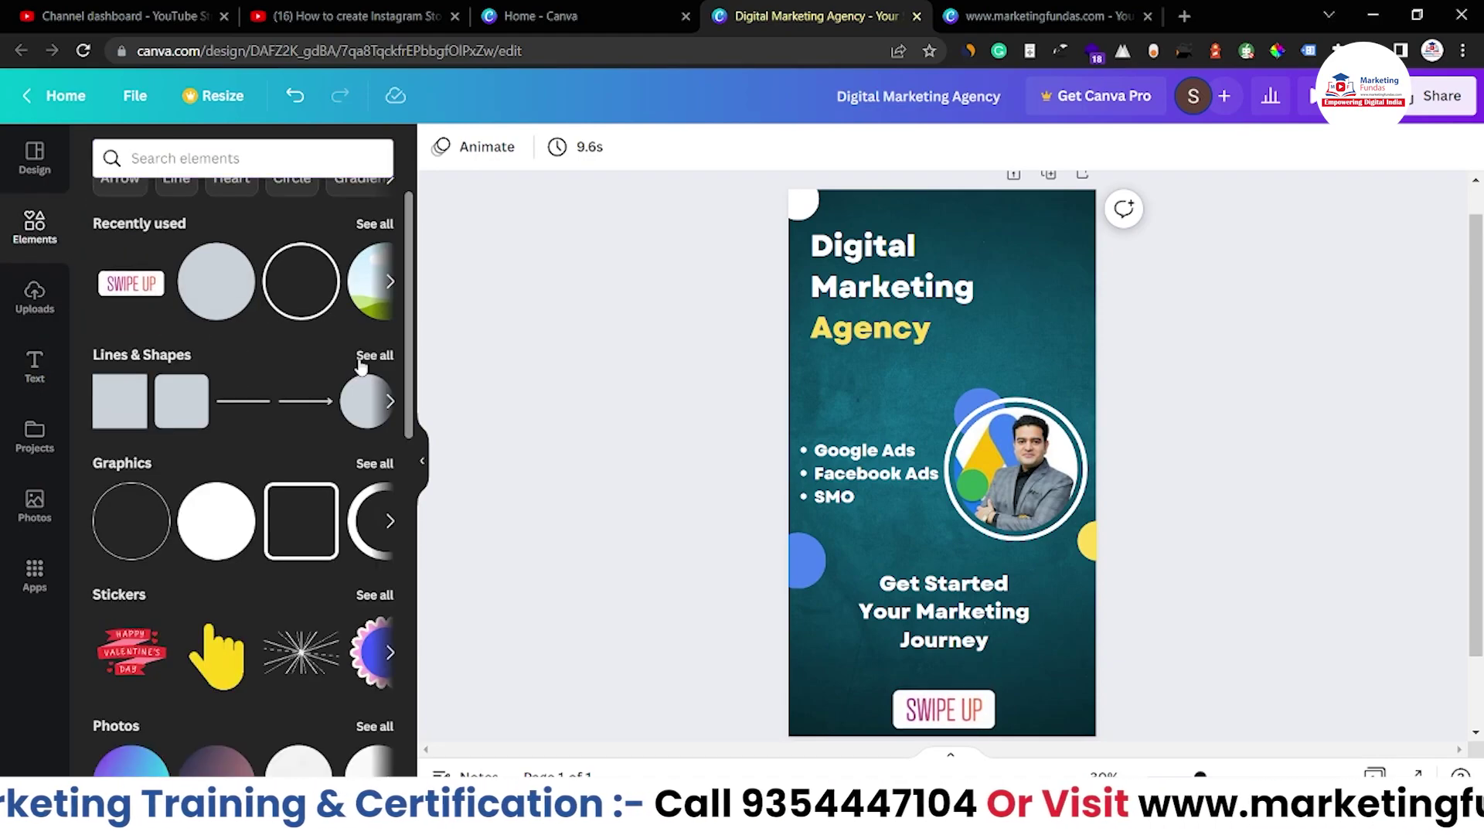
click(360, 357)
scroll(213, 462, down, 2)
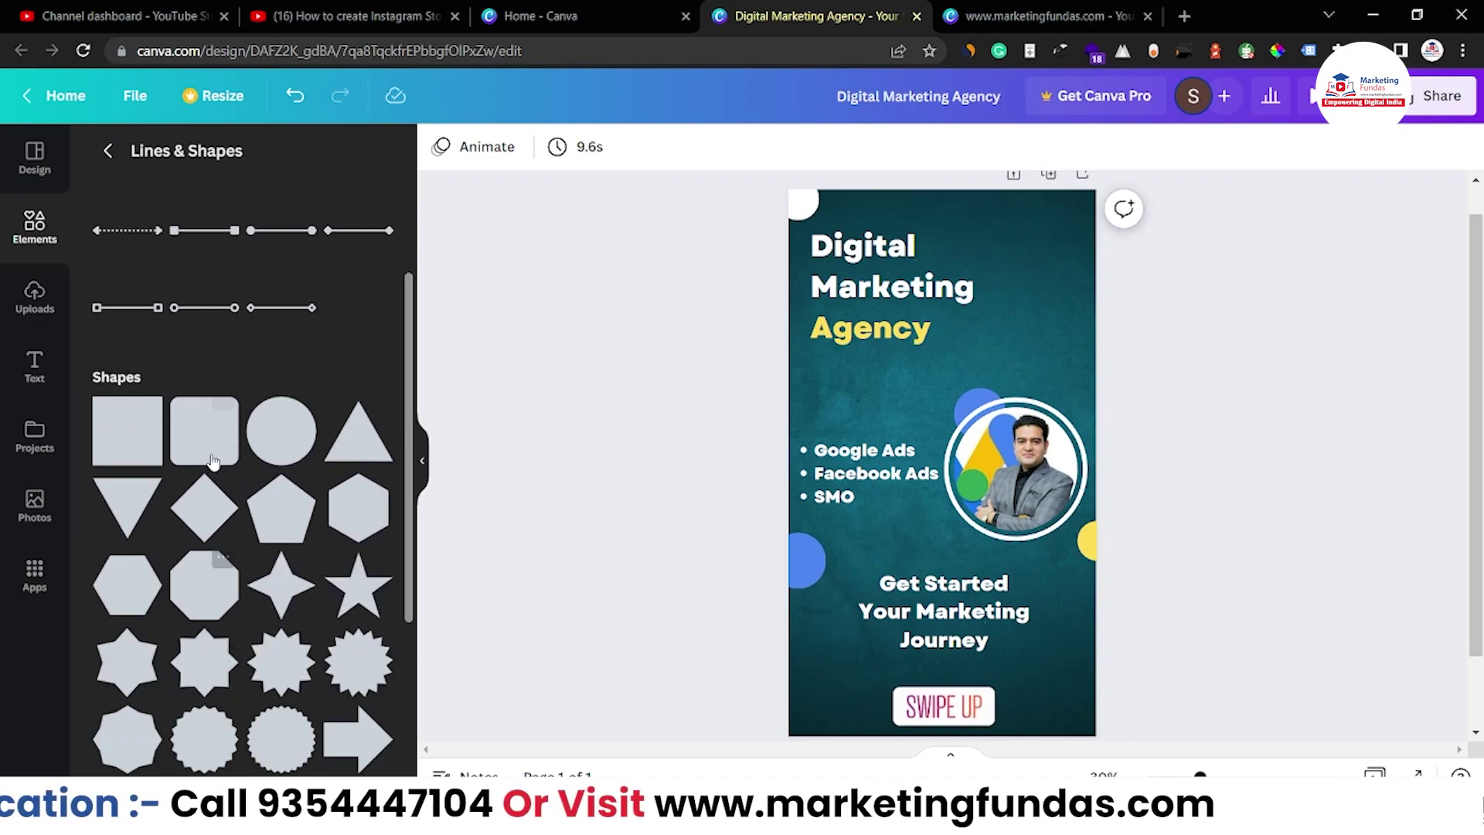
drag(214, 462, 1053, 245)
drag(1041, 307, 982, 257)
click(538, 149)
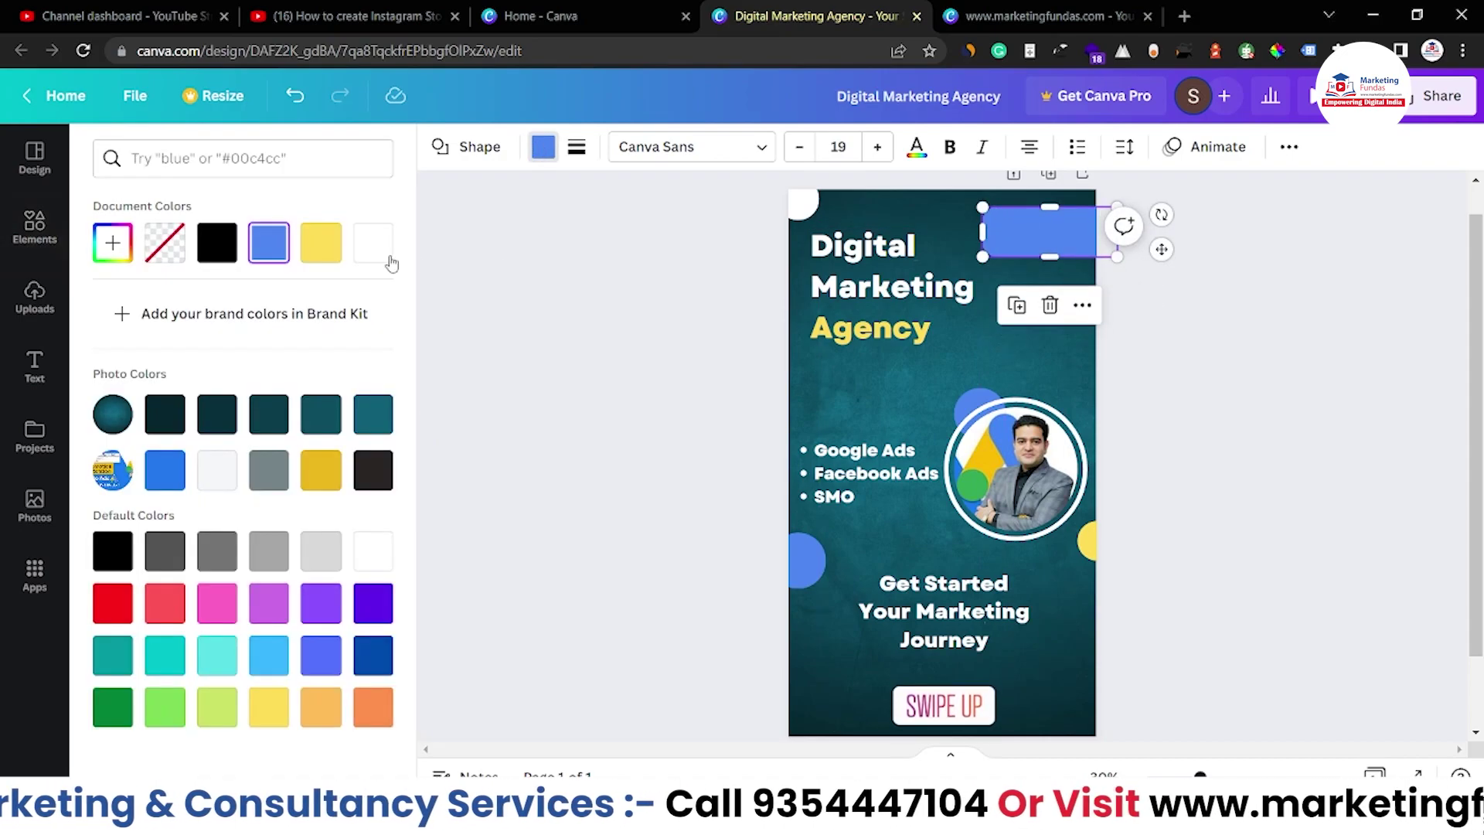
click(373, 242)
click(604, 310)
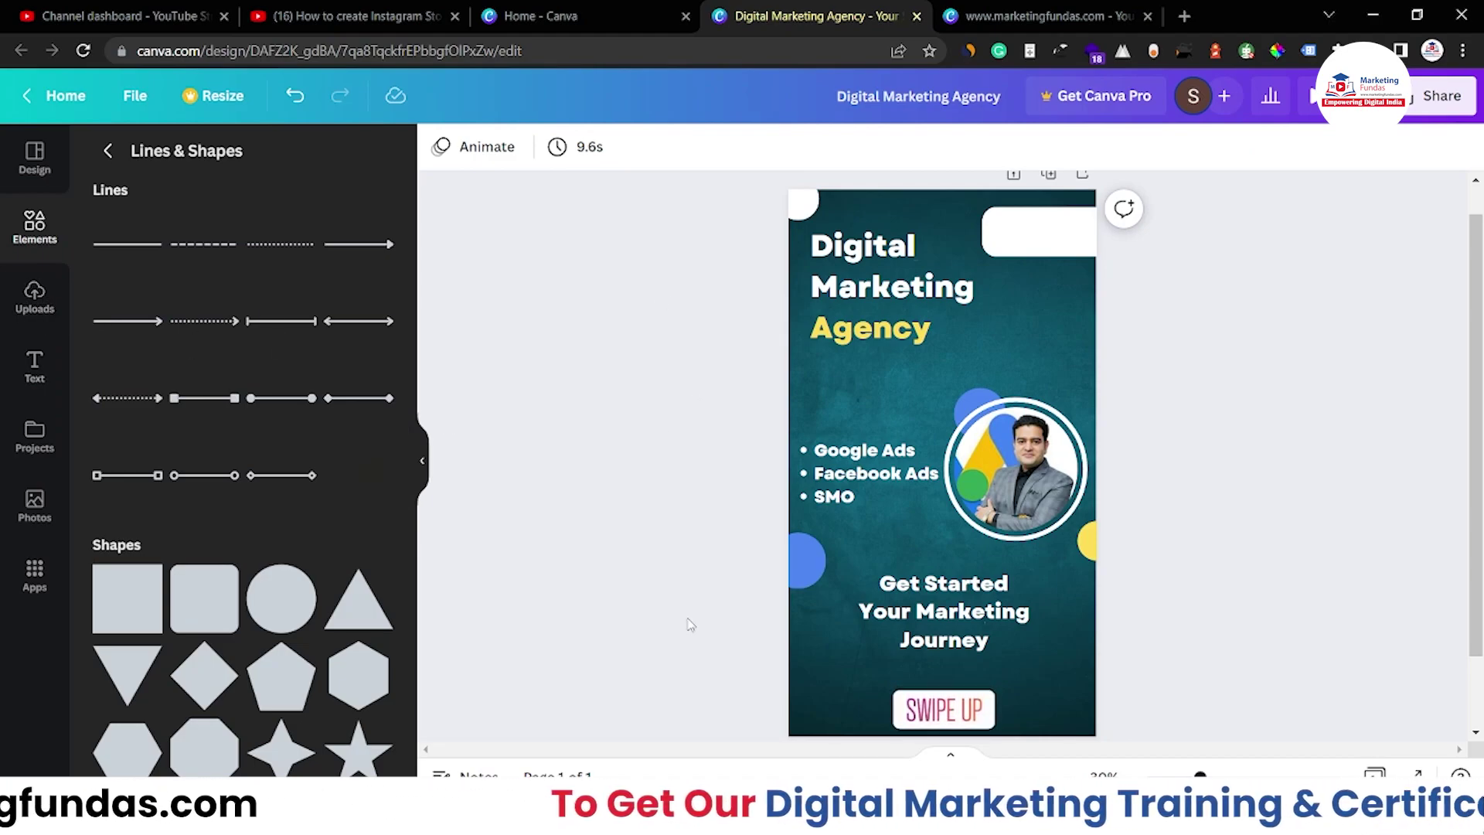
Add the uploaded Marketing Fundas logo and shrink it into the top-right white bar.
click(21, 295)
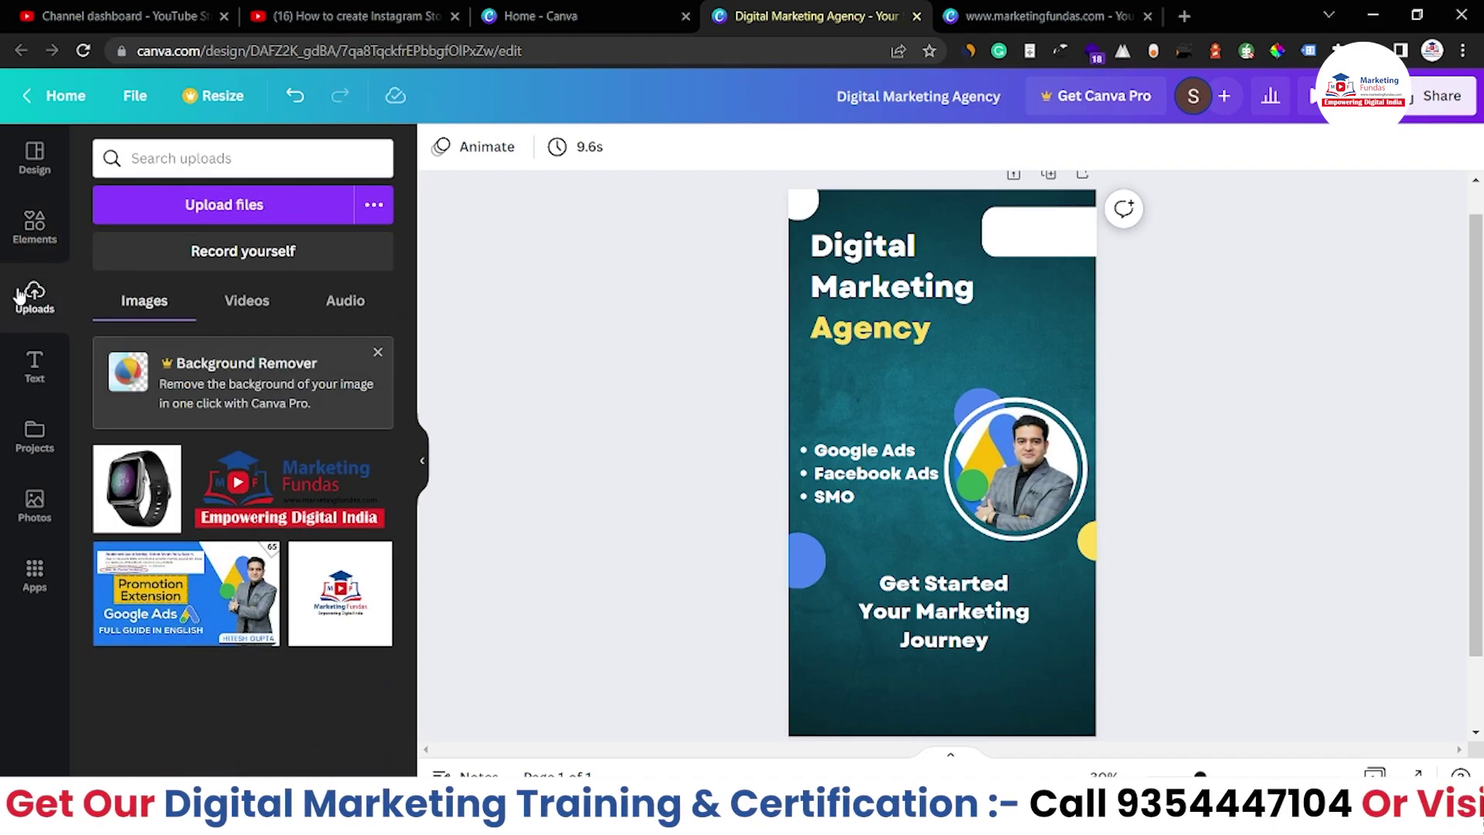
click(286, 493)
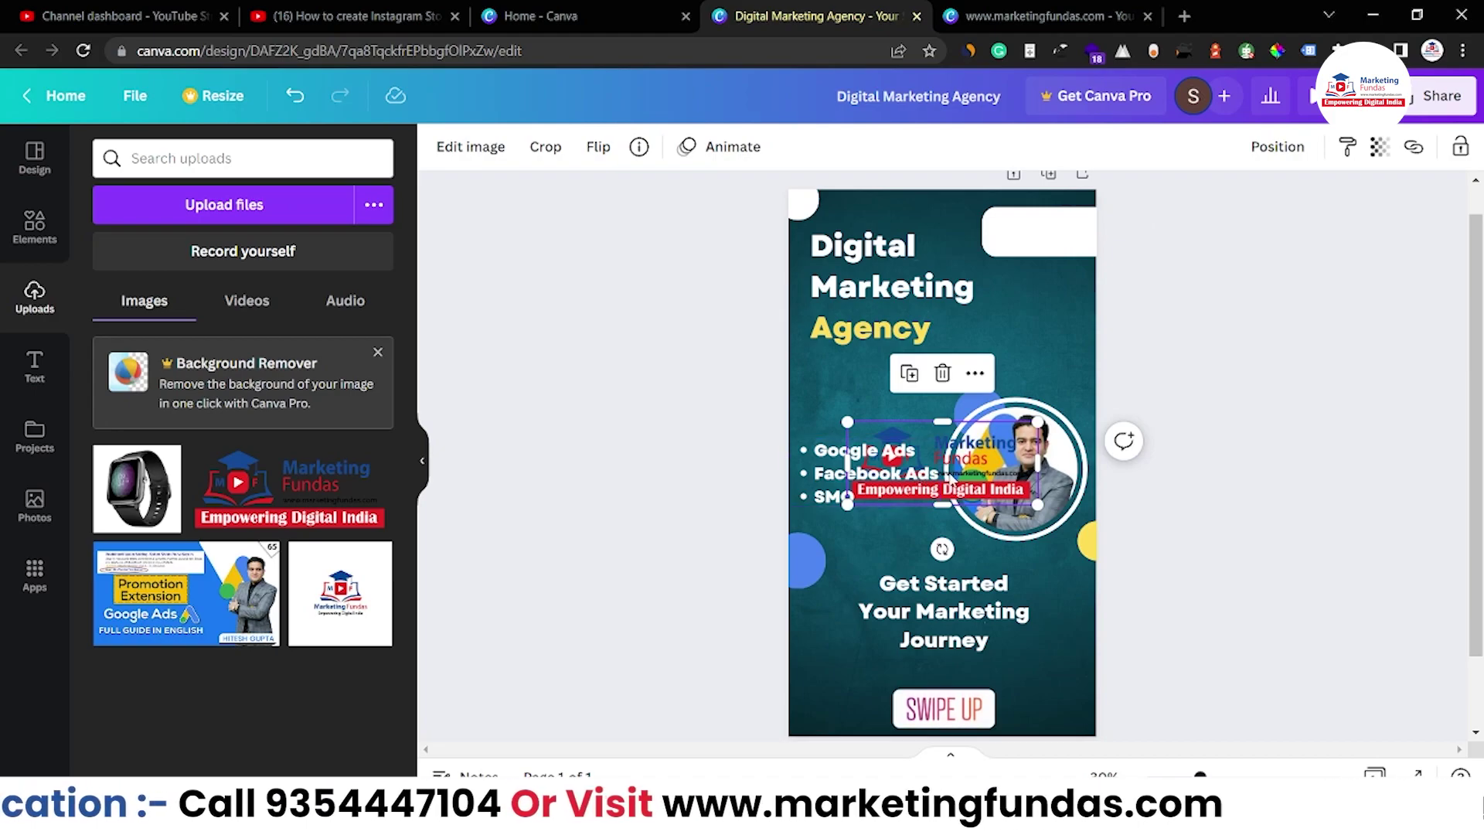
drag(949, 481, 1010, 361)
drag(907, 387, 1000, 241)
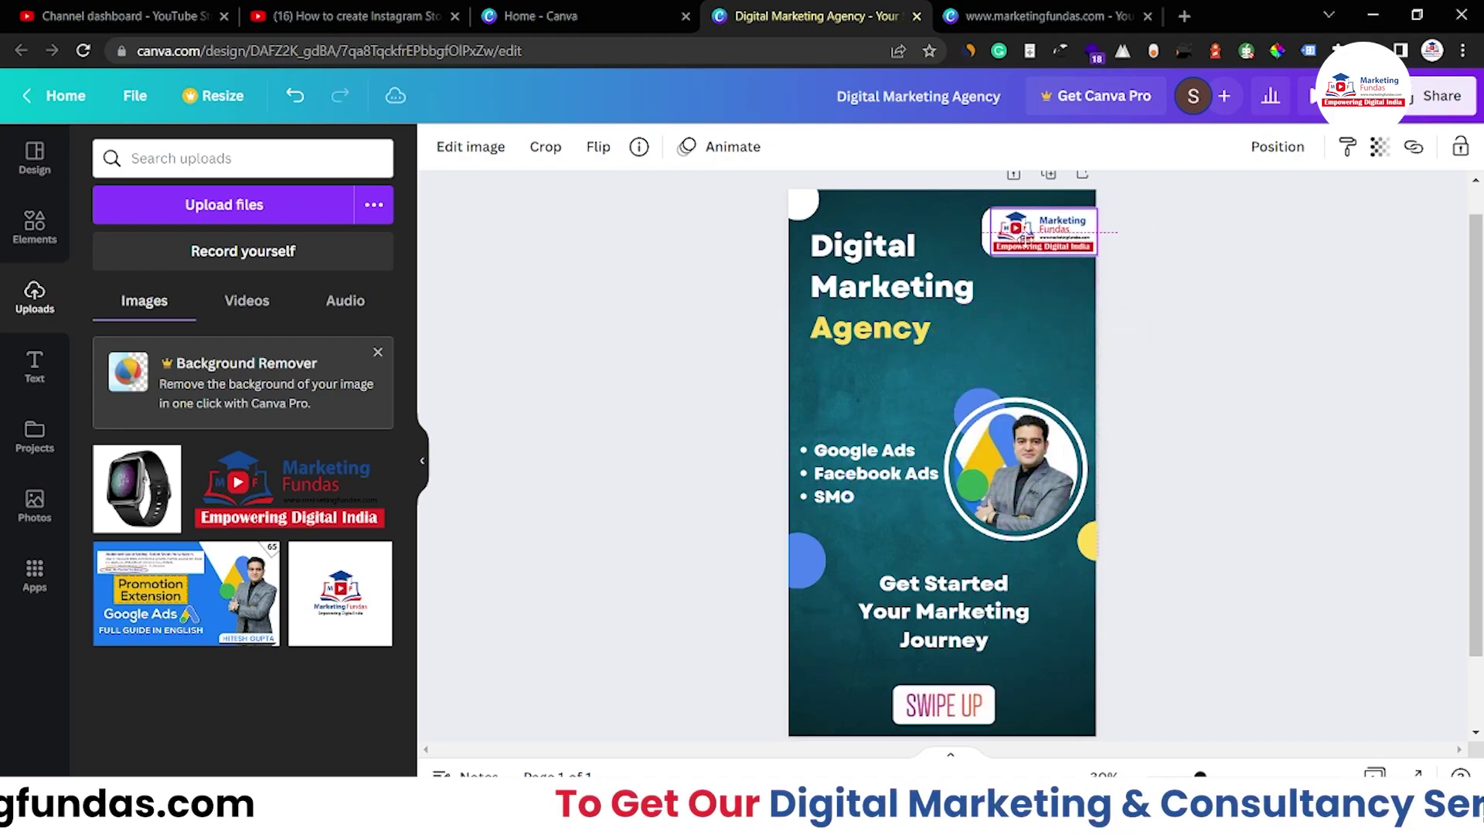
click(995, 181)
Move the Digital Marketing Agency heading slightly lower and enlarge it to 87.
drag(956, 318, 989, 378)
drag(914, 309, 912, 307)
click(639, 381)
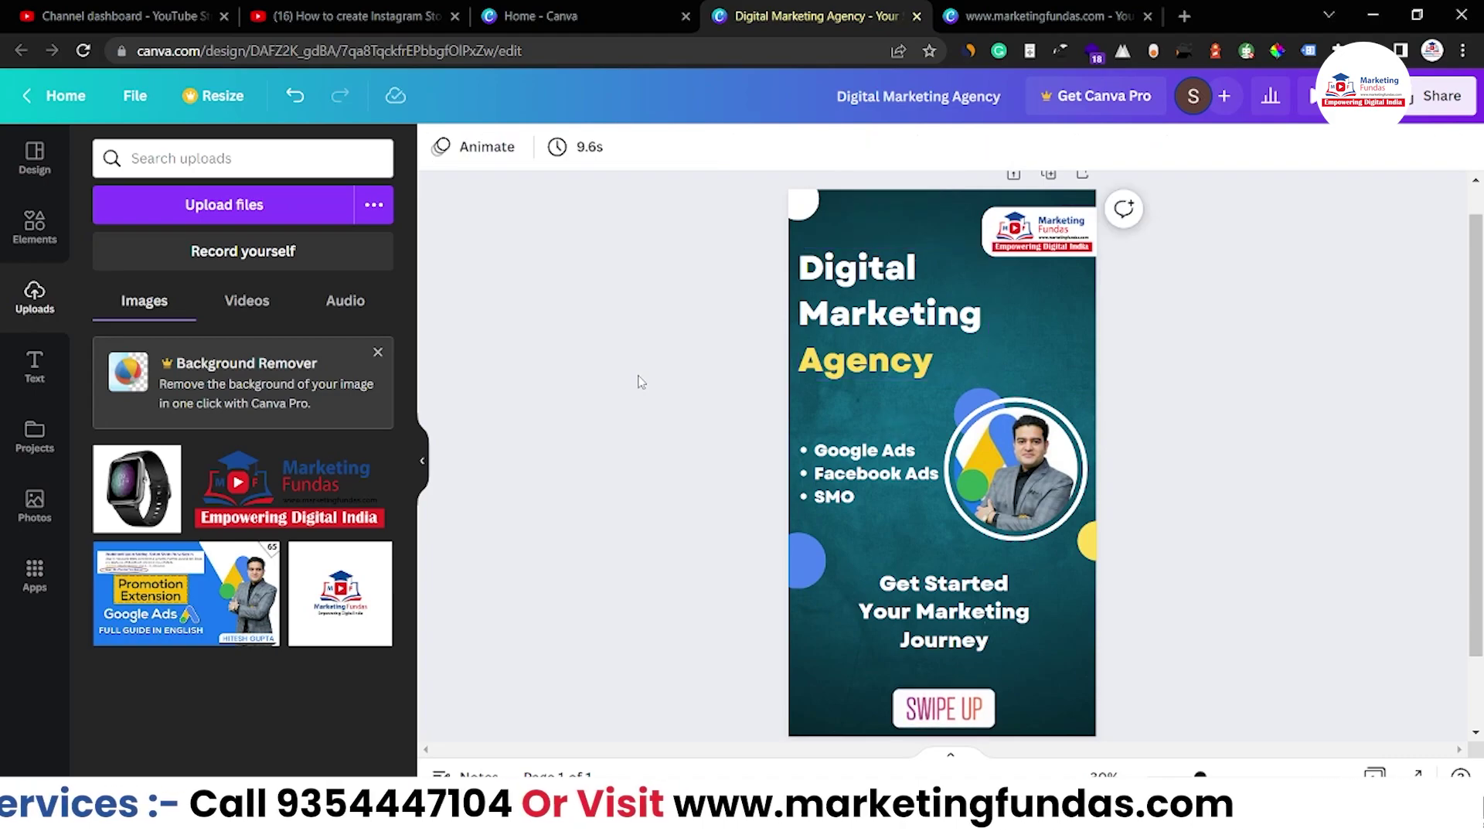